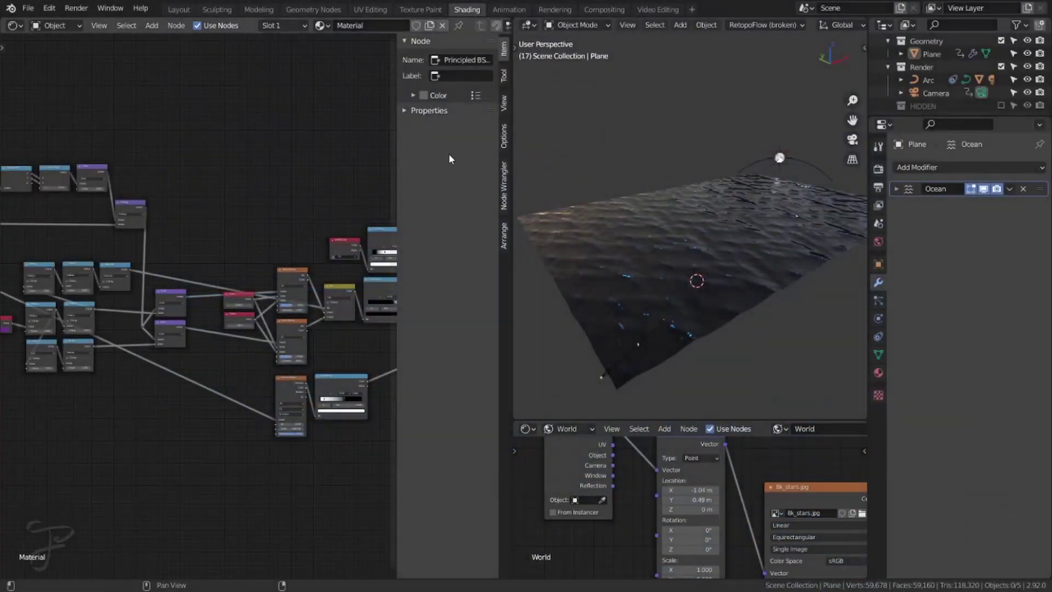
- Switch to the Layout workspace and display the scene in solid shading
{"action": "middle_click_drag", "start_coordinate": [782, 196], "coordinate": [789, 220]}
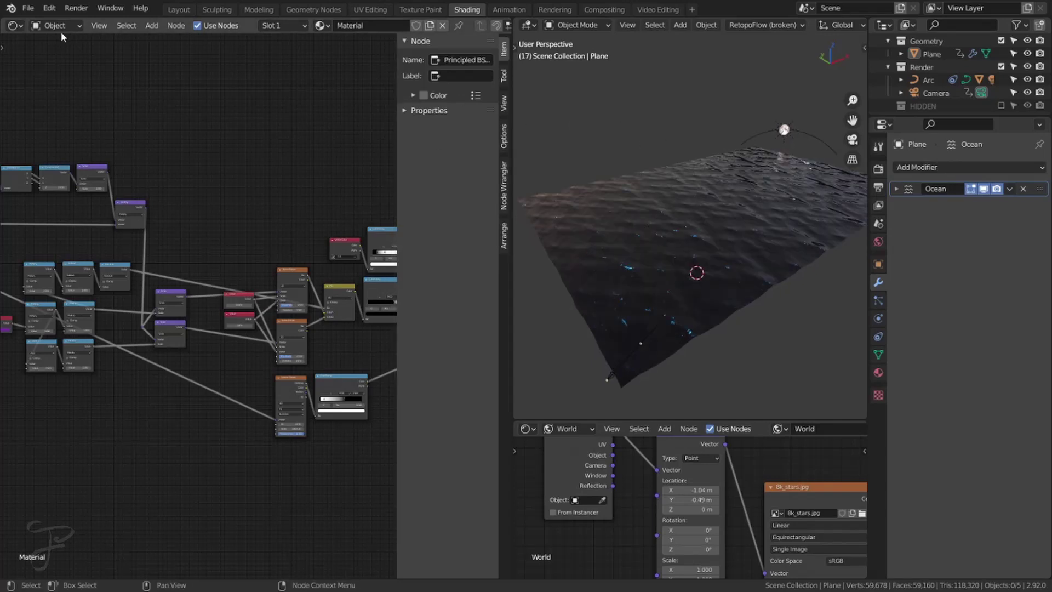
{"action": "left_click", "coordinate": [179, 9]}
{"action": "middle_click_drag", "start_coordinate": [684, 253], "coordinate": [773, 62]}
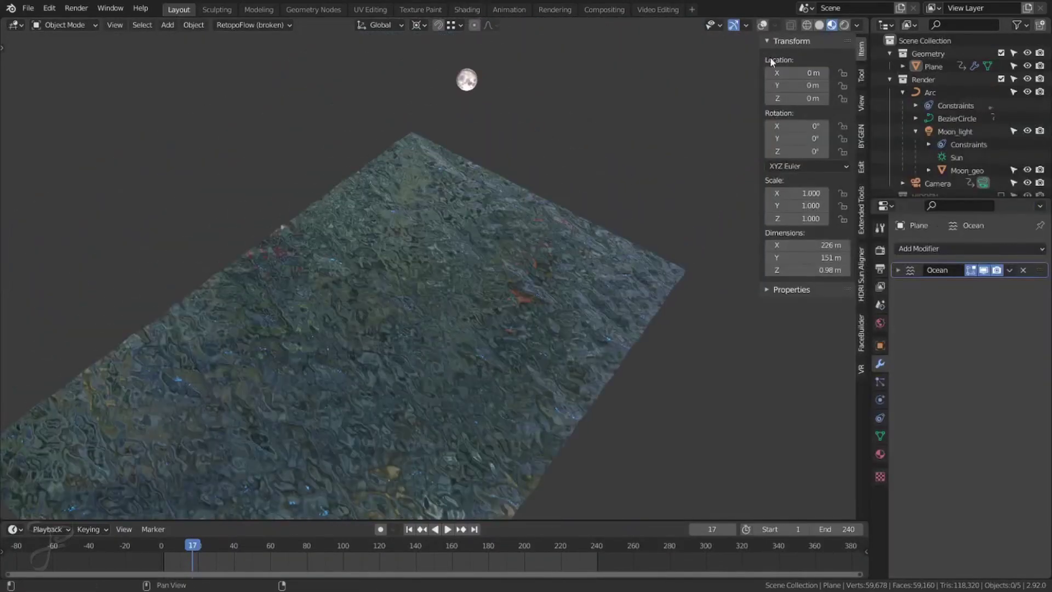
{"action": "left_click", "coordinate": [819, 25]}
{"action": "scroll", "coordinate": [506, 104], "scroll_direction": "up", "scroll_amount": 1}
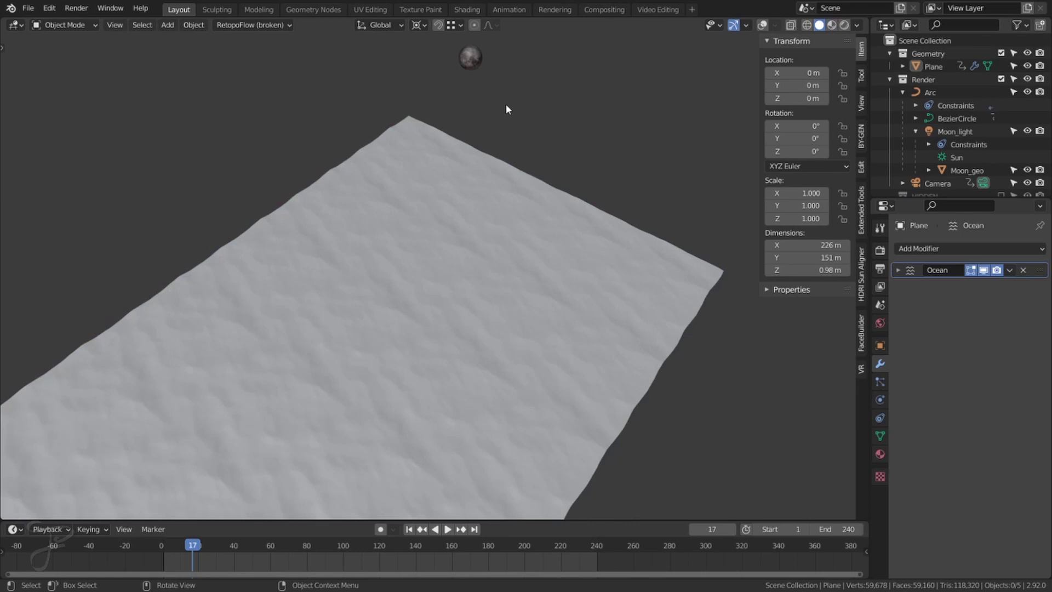
- Turn on the viewport overlays and view the ocean plane together with the moon and its arc
{"action": "left_click", "coordinate": [475, 63]}
{"action": "scroll", "coordinate": [634, 239], "scroll_direction": "down", "scroll_amount": 2}
{"action": "middle_click_drag", "start_coordinate": [635, 239], "coordinate": [771, 42]}
{"action": "left_click", "coordinate": [763, 24]}
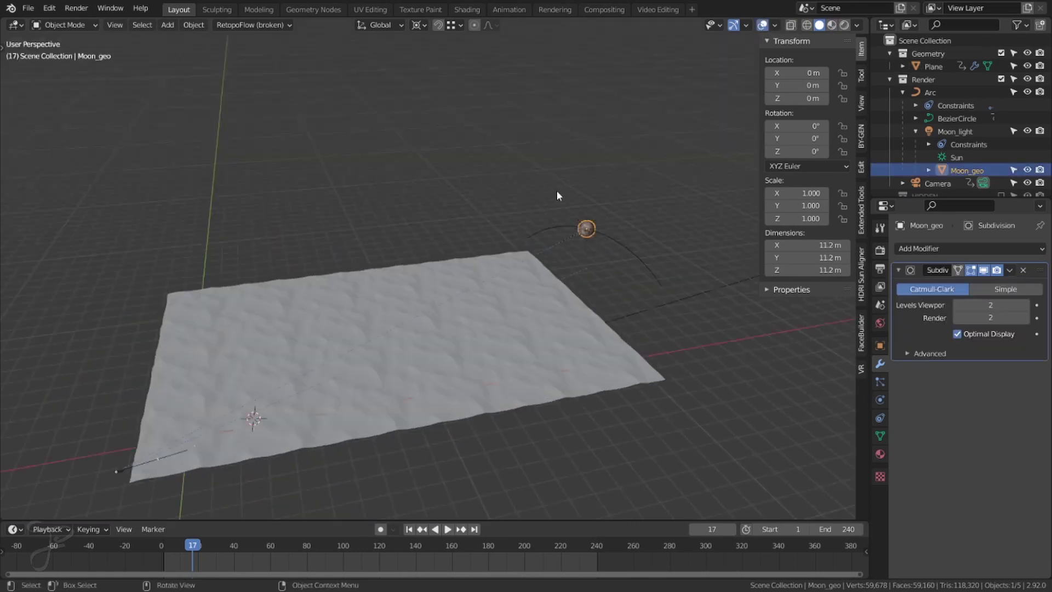
{"action": "left_click", "coordinate": [557, 189]}
{"action": "middle_click_drag", "start_coordinate": [557, 189], "coordinate": [390, 216]}
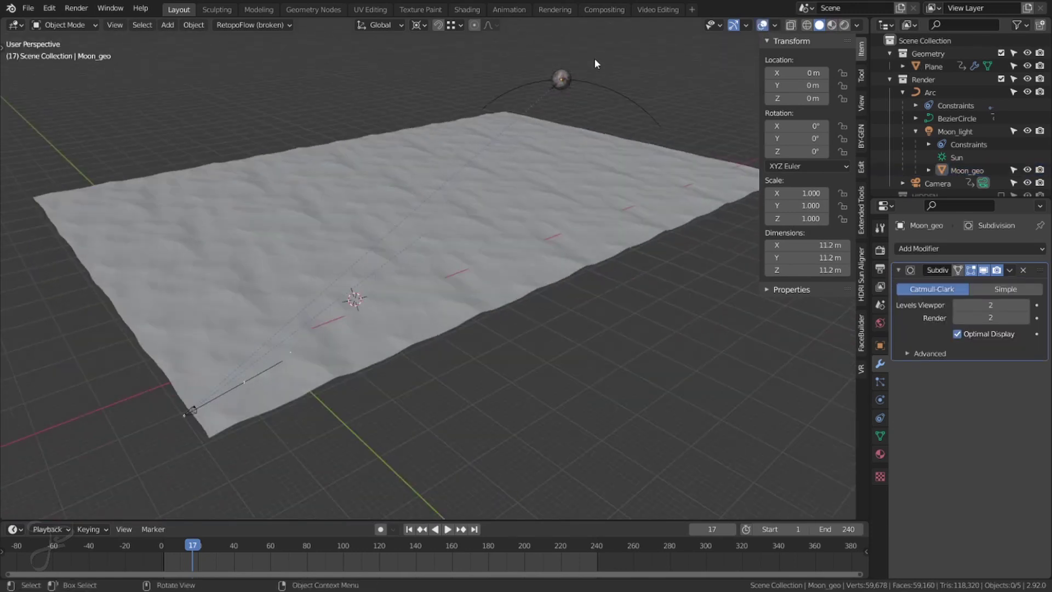
{"action": "middle_click_drag", "start_coordinate": [503, 164], "coordinate": [493, 228]}
- Select the ocean plane and examine its Ocean modifier settings, from geometry and waves down to foam and baking
{"action": "left_click", "coordinate": [375, 328]}
{"action": "middle_click_drag", "start_coordinate": [376, 329], "coordinate": [438, 339]}
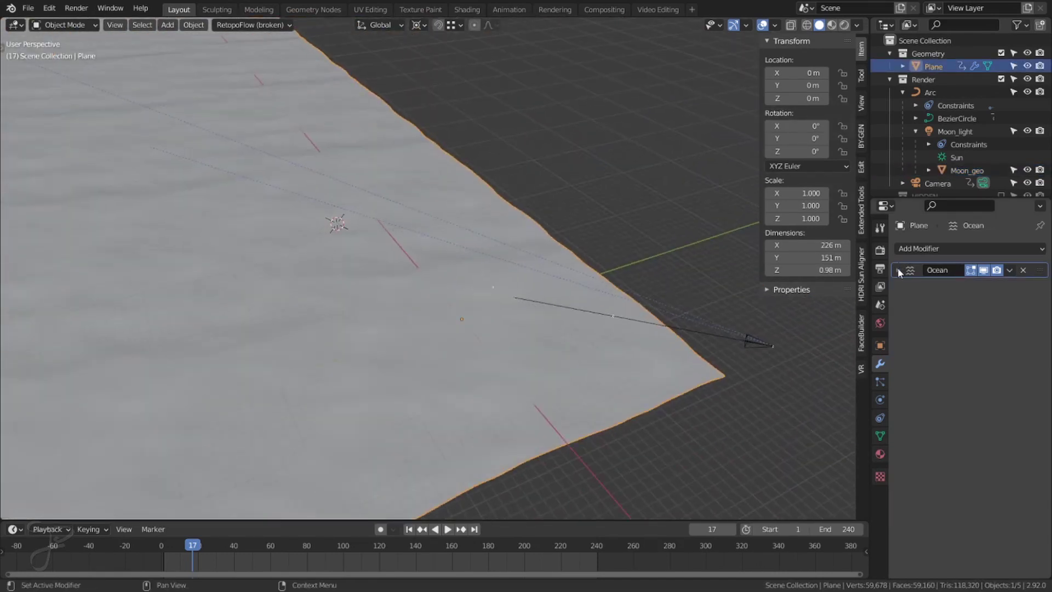
{"action": "left_click", "coordinate": [899, 270]}
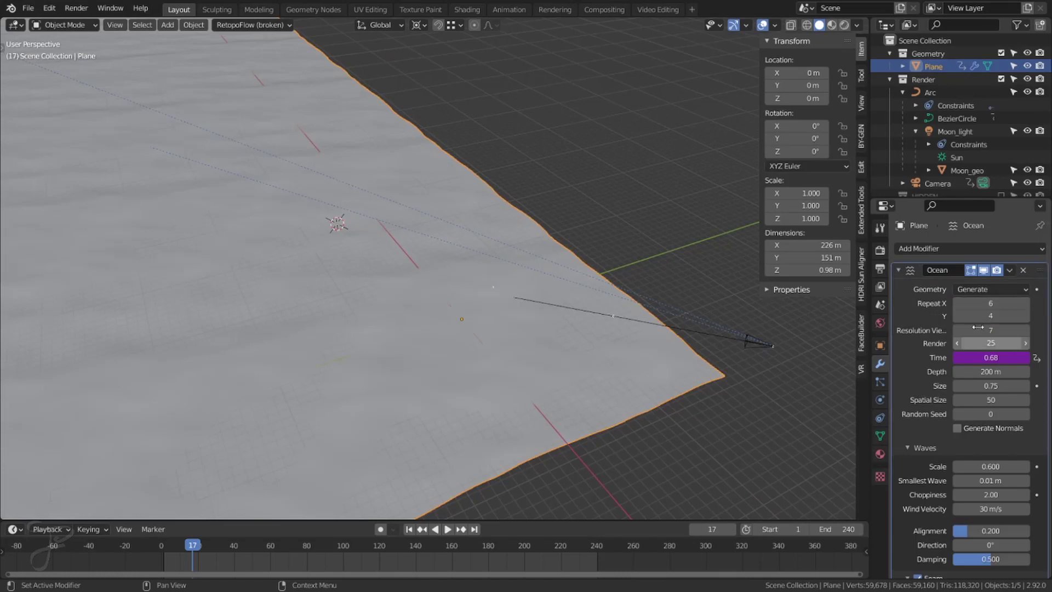
{"action": "scroll", "coordinate": [986, 493], "scroll_direction": "down", "scroll_amount": 7}
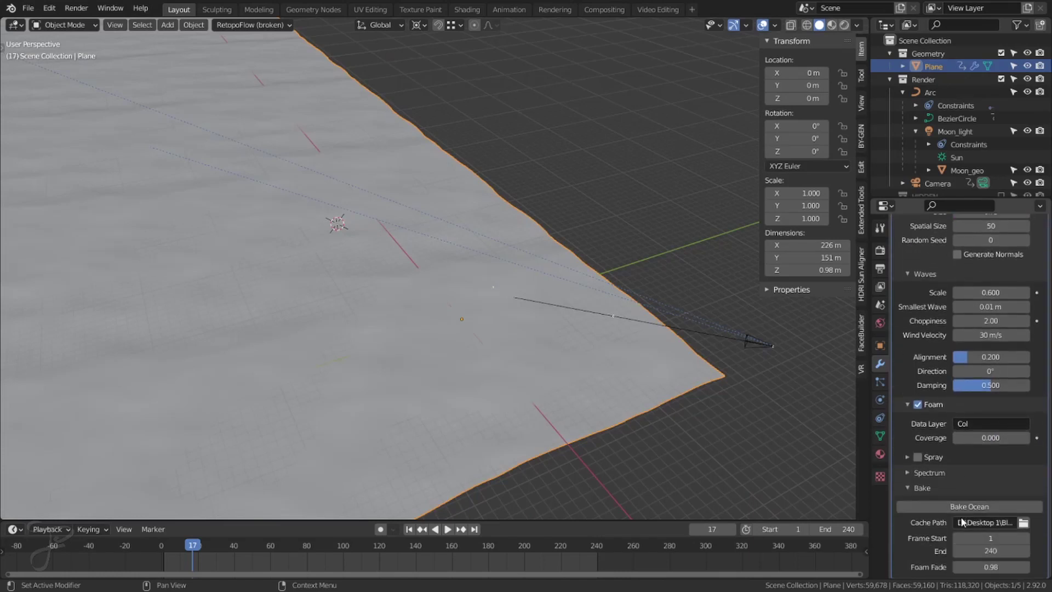
{"action": "scroll", "coordinate": [966, 469], "scroll_direction": "up", "scroll_amount": 5}
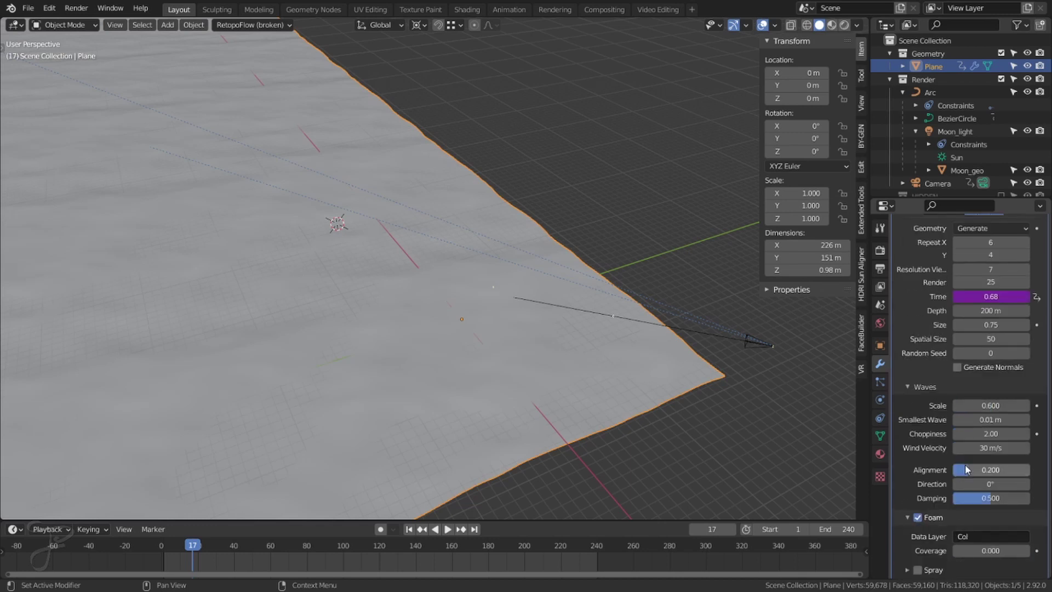
{"action": "scroll", "coordinate": [966, 470], "scroll_direction": "up", "scroll_amount": 2}
- Play the animation to examine the wave motion up close, and stop playback
{"action": "middle_click_drag", "start_coordinate": [428, 307], "coordinate": [548, 379]}
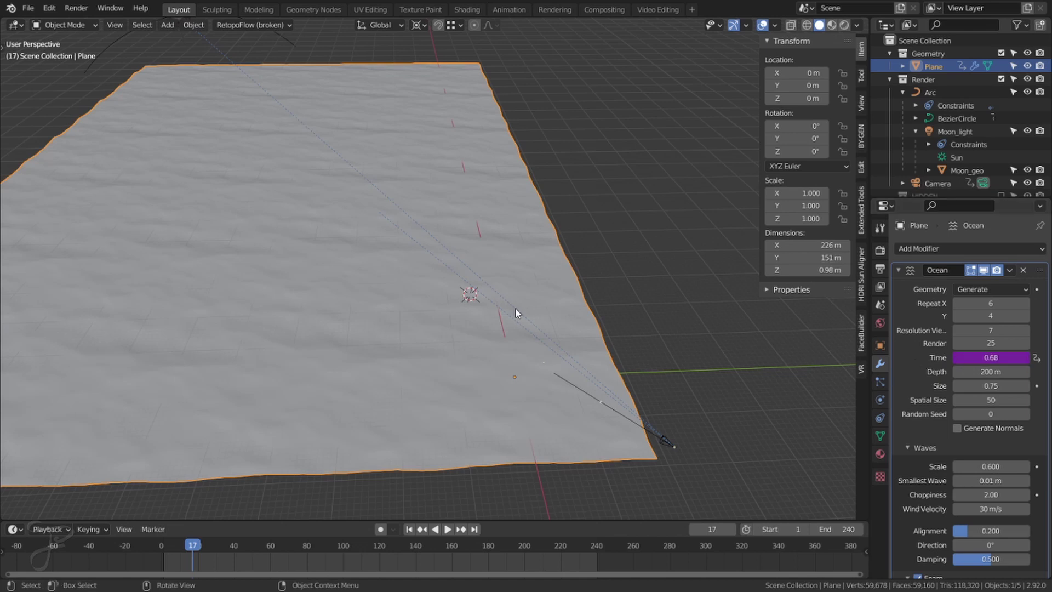
{"action": "key", "text": "space"}
{"action": "left_click", "coordinate": [652, 265]}
{"action": "scroll", "coordinate": [354, 322], "scroll_direction": "up", "scroll_amount": 5}
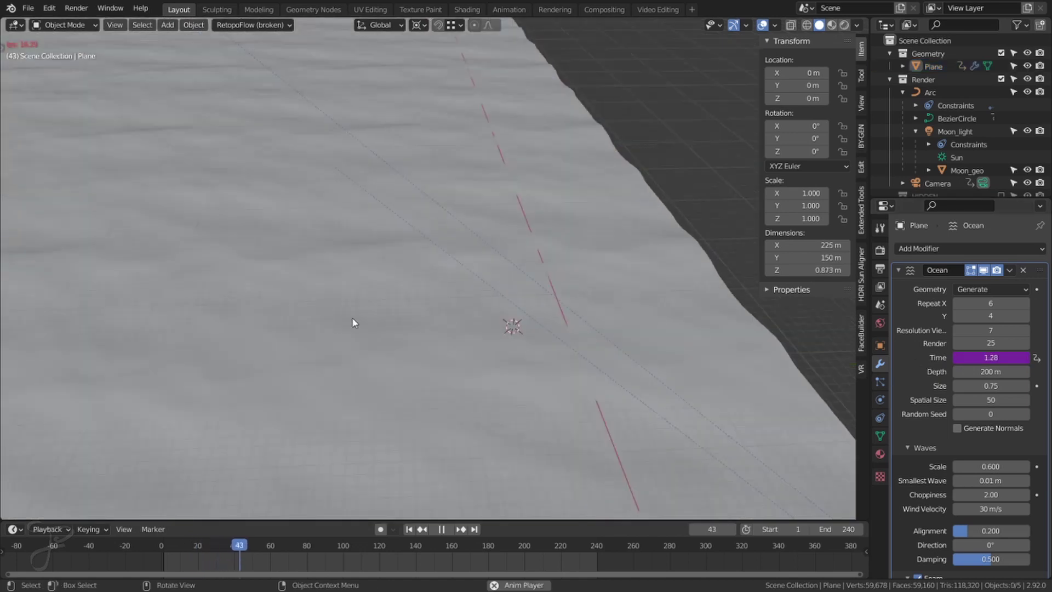
{"action": "middle_click_drag", "start_coordinate": [353, 323], "coordinate": [421, 291]}
{"action": "middle_click_drag", "start_coordinate": [411, 331], "coordinate": [432, 315]}
{"action": "key", "text": "space"}
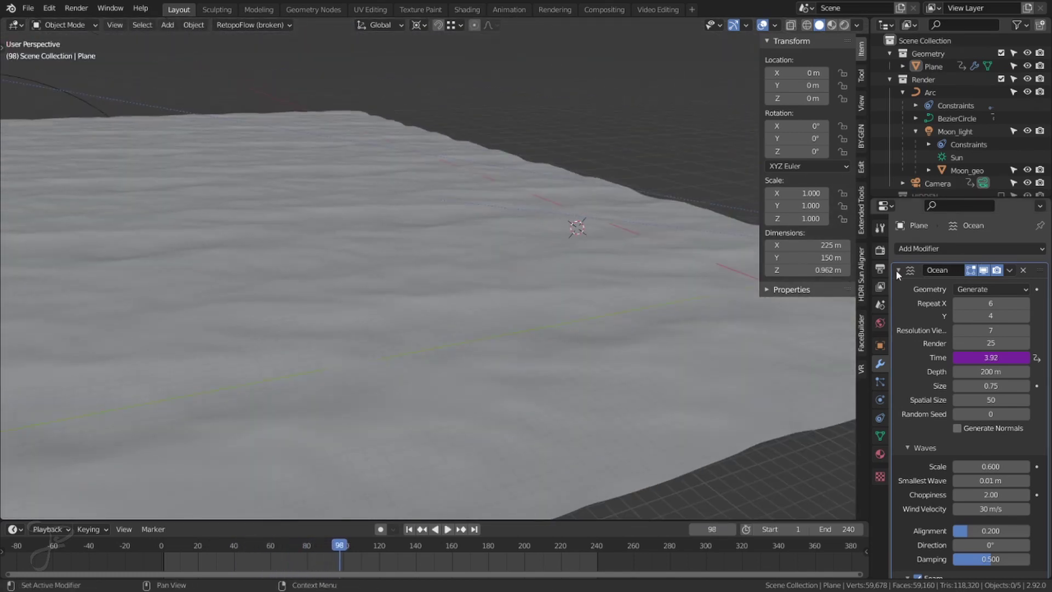
{"action": "left_click", "coordinate": [897, 270]}
{"action": "left_click", "coordinate": [897, 269]}
- Select the moon sphere above the ocean and frame it in the viewport
{"action": "middle_click_drag", "start_coordinate": [596, 316], "coordinate": [474, 299]}
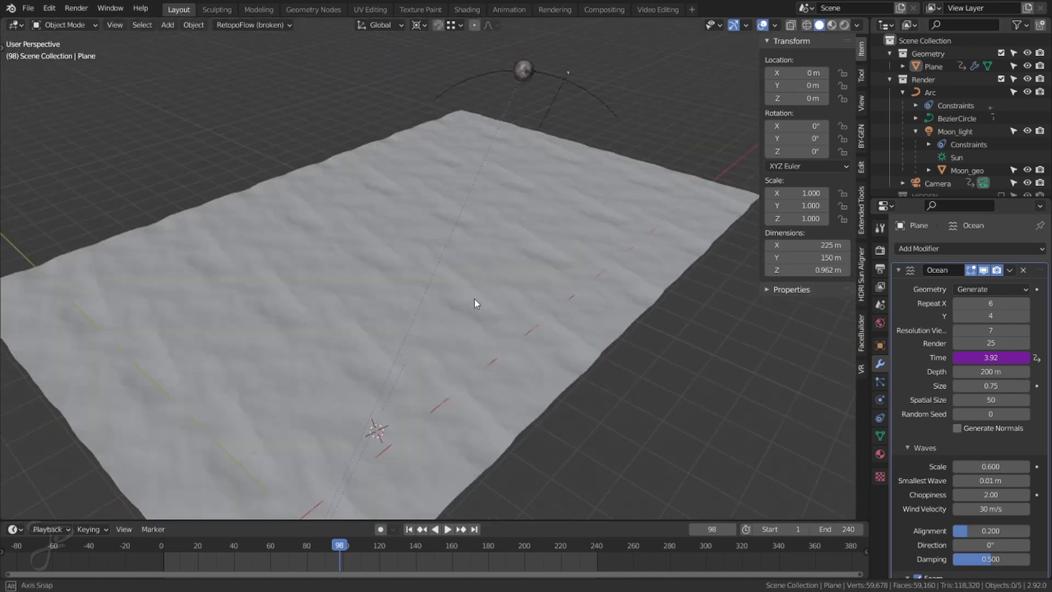
{"action": "left_click", "coordinate": [529, 71]}
{"action": "key", "text": "KP_Decimal"}
{"action": "middle_click_drag", "start_coordinate": [566, 92], "coordinate": [557, 167]}
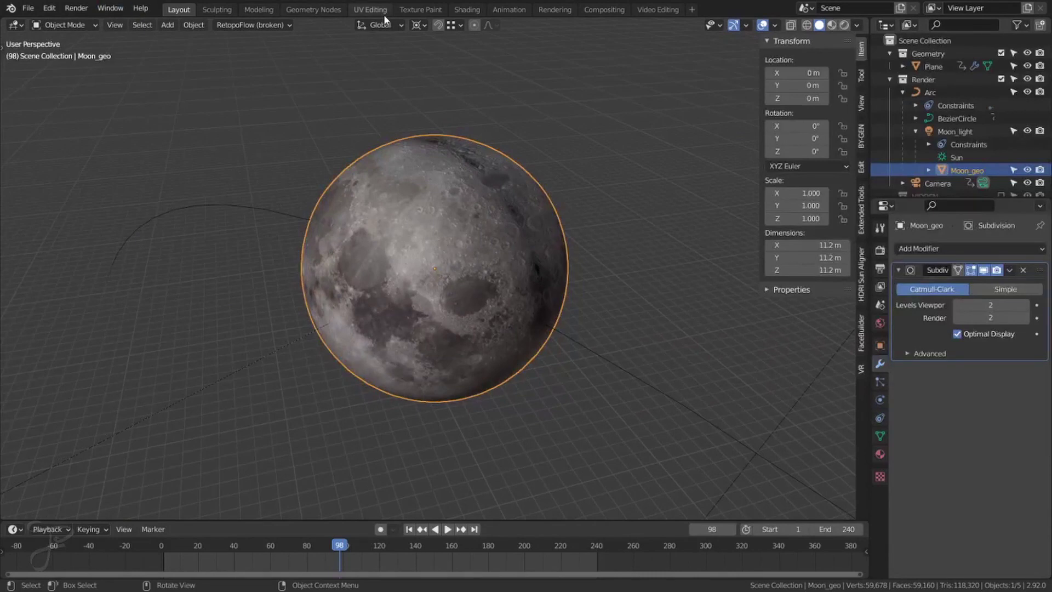
- Open the UV Editing workspace and frame the moon mesh in its 3D view
{"action": "left_click", "coordinate": [371, 9]}
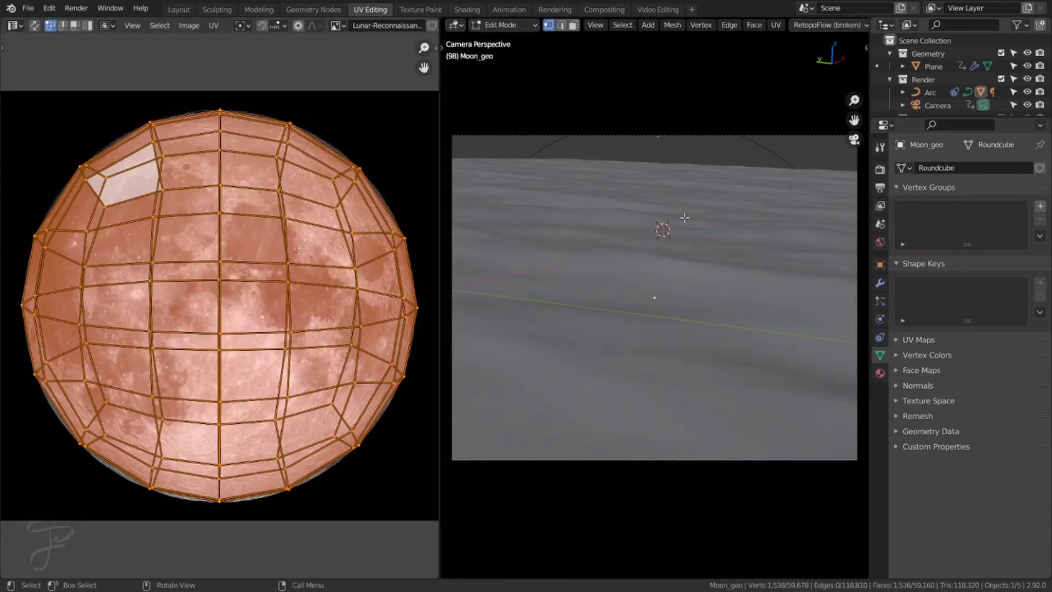
{"action": "key", "text": "KP_Decimal"}
{"action": "scroll", "coordinate": [707, 247], "scroll_direction": "down", "scroll_amount": 3}
{"action": "middle_click_drag", "start_coordinate": [741, 294], "coordinate": [606, 217]}
{"action": "scroll", "coordinate": [743, 283], "scroll_direction": "up", "scroll_amount": 2}
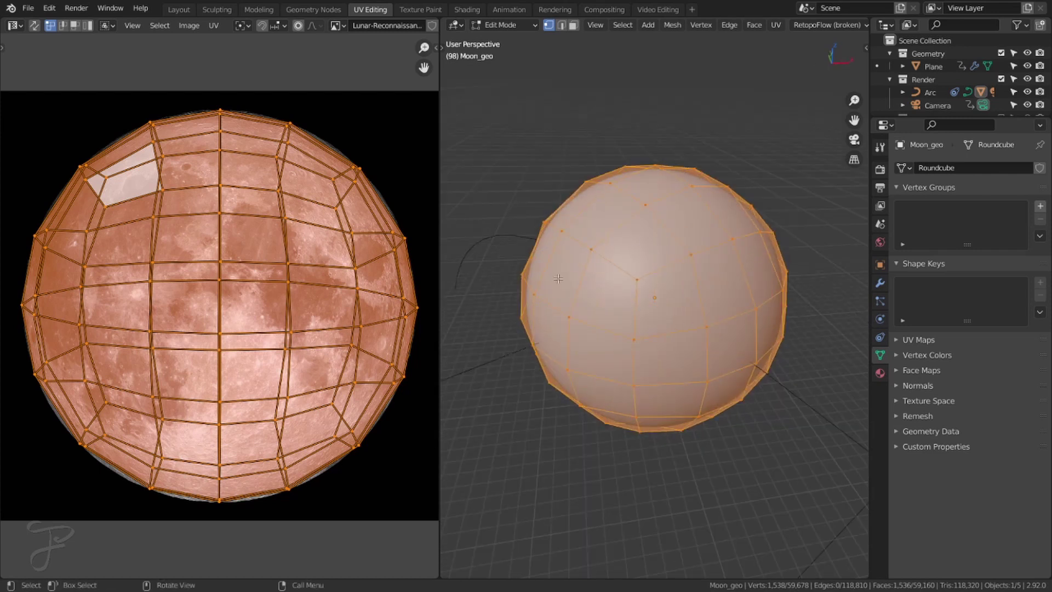
- Locate Round Cube among the addable meshes and examine the moon's UV layout over the lunar image
{"action": "key", "text": "shift+a"}
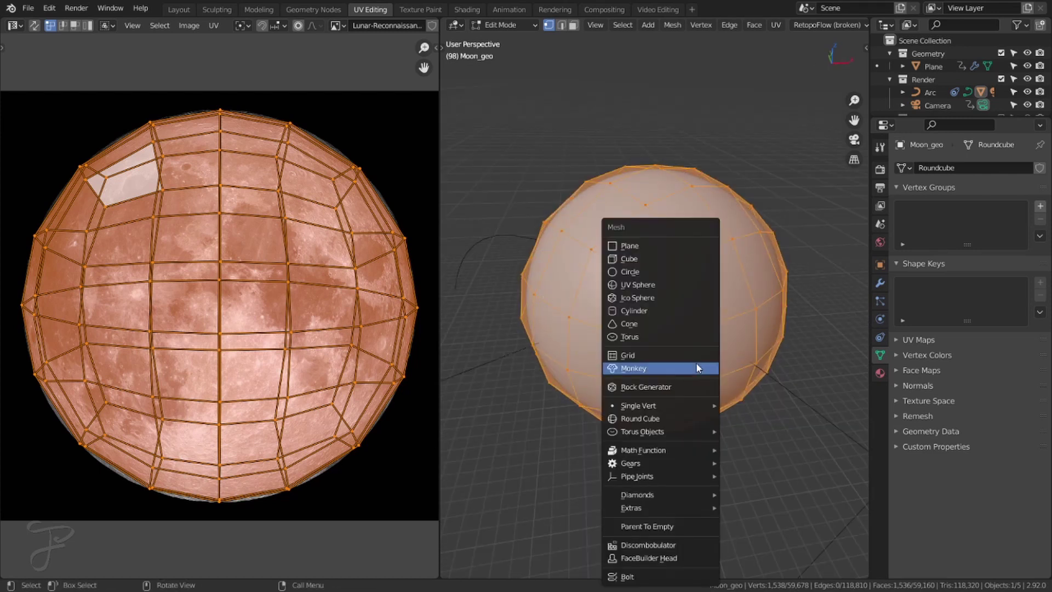
{"action": "left_click", "coordinate": [645, 419]}
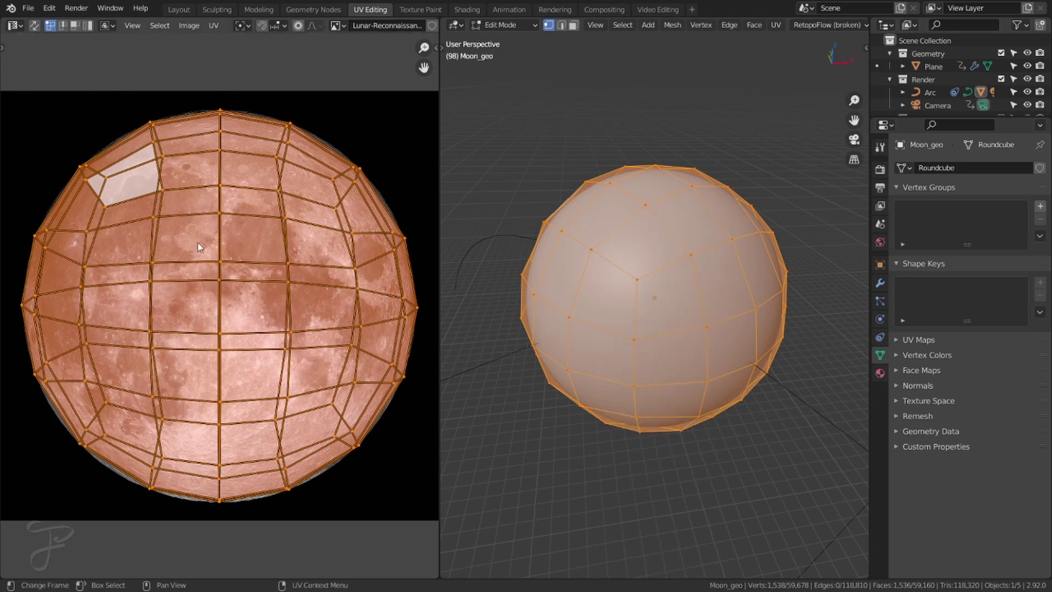
{"action": "scroll", "coordinate": [101, 387], "scroll_direction": "down", "scroll_amount": 5}
{"action": "scroll", "coordinate": [101, 388], "scroll_direction": "up", "scroll_amount": 5}
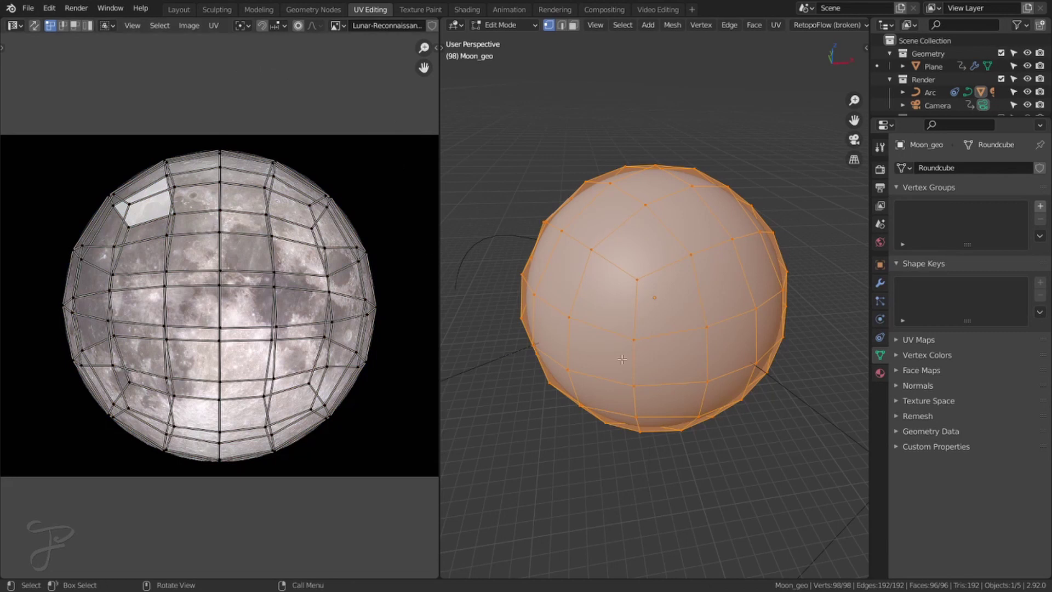
- Switch the moon to Object Mode and examine the lunar texture image without its UV layout
{"action": "key", "text": "ctrl+Tab"}
{"action": "left_click", "coordinate": [522, 341]}
{"action": "scroll", "coordinate": [293, 173], "scroll_direction": "down", "scroll_amount": 3}
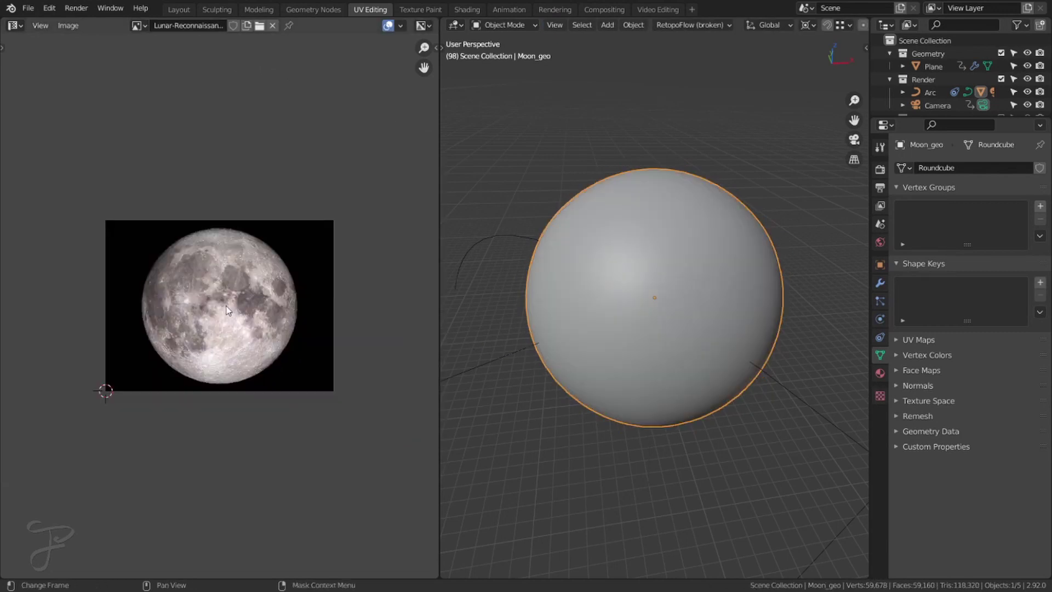
{"action": "scroll", "coordinate": [290, 167], "scroll_direction": "up", "scroll_amount": 3}
- Return to the Layout workspace, select the moon's sun light and examine its direction toward the ocean
{"action": "left_click", "coordinate": [177, 9]}
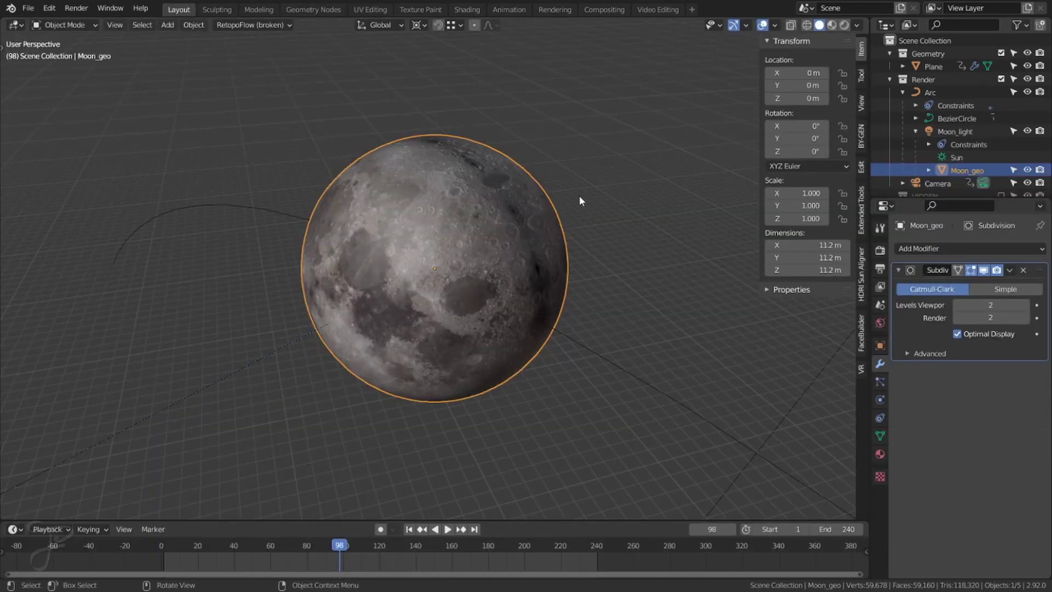
{"action": "scroll", "coordinate": [573, 252], "scroll_direction": "down", "scroll_amount": 5}
{"action": "scroll", "coordinate": [488, 281], "scroll_direction": "up", "scroll_amount": 2}
{"action": "left_click", "coordinate": [467, 334]}
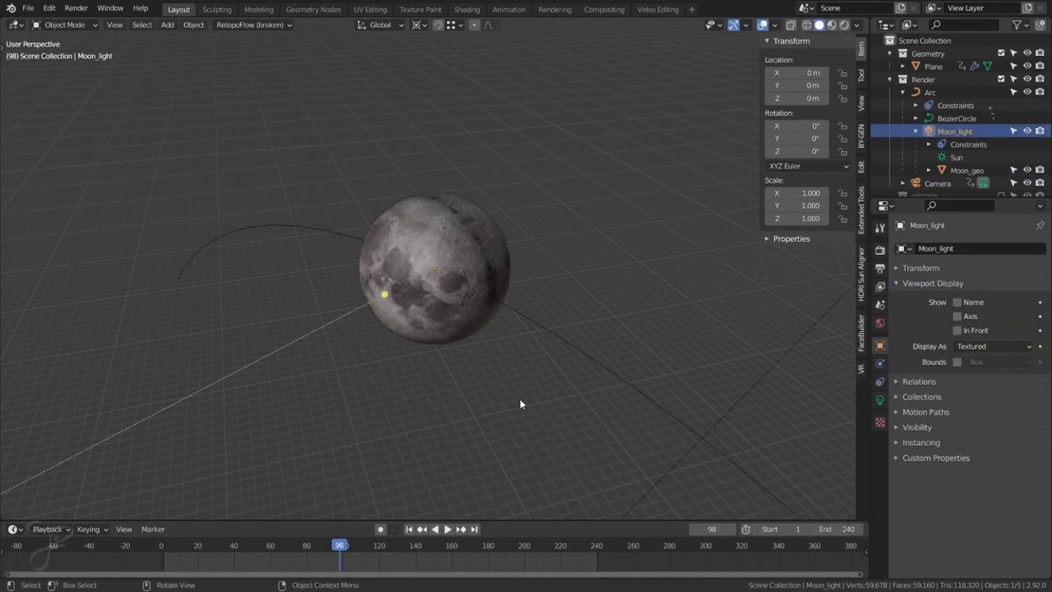
{"action": "mouse_move", "coordinate": [520, 399]}
{"action": "middle_mouse_down"}
{"action": "mouse_move", "coordinate": [400, 336]}
{"action": "mouse_move", "coordinate": [326, 328]}
{"action": "middle_mouse_up"}
{"action": "key", "text": "shift+z"}
{"action": "key", "text": "shift+z"}
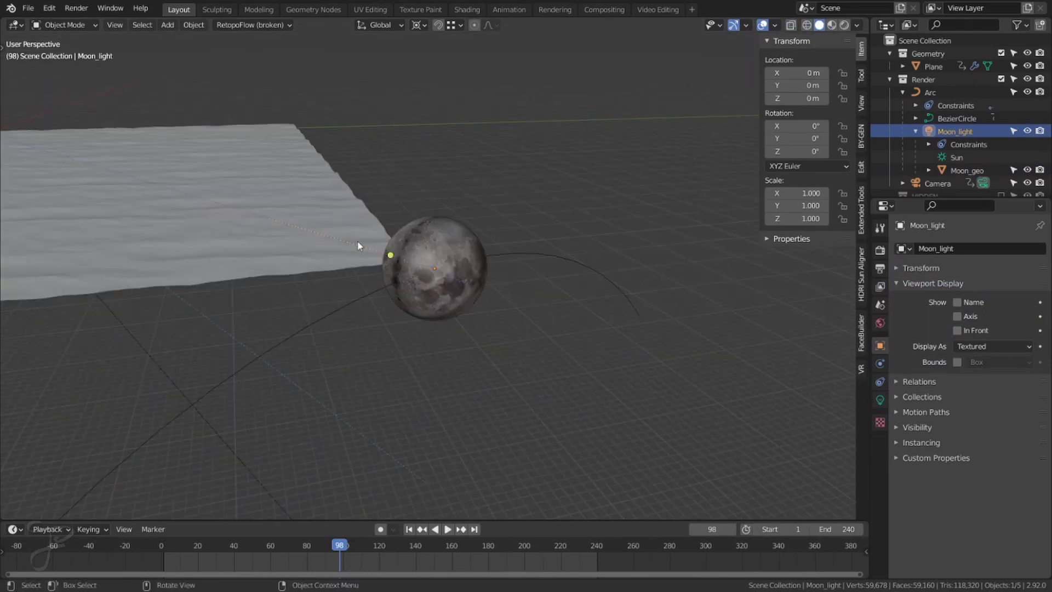
- Select the moon sphere, show its material nodes in the Shading workspace, and frame the moon in the viewport
{"action": "middle_click_drag", "start_coordinate": [400, 269], "coordinate": [494, 333]}
{"action": "left_click", "coordinate": [445, 267]}
{"action": "scroll", "coordinate": [445, 268], "scroll_direction": "up", "scroll_amount": 2}
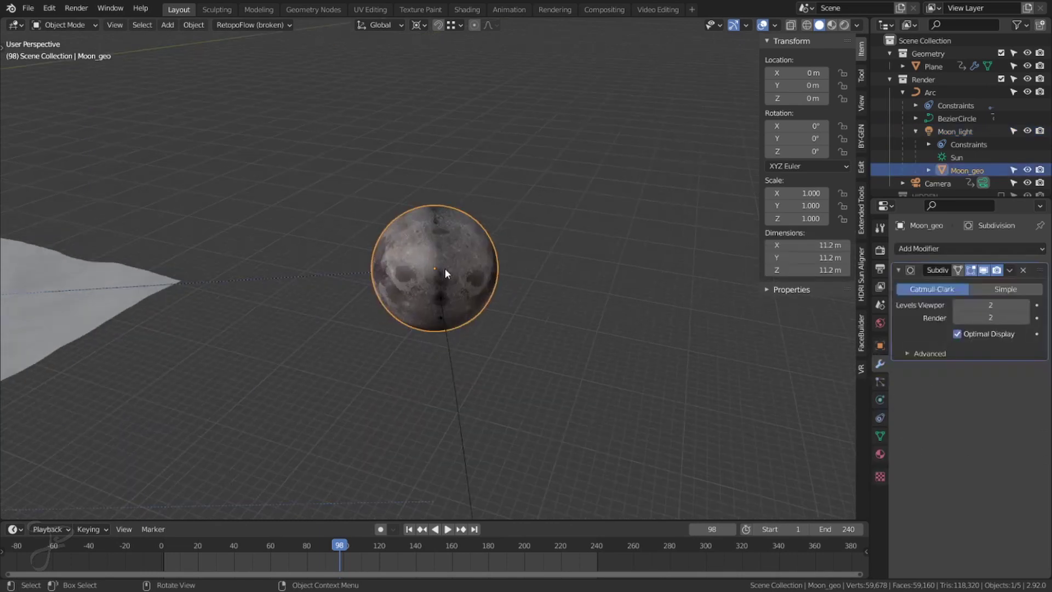
{"action": "left_click", "coordinate": [467, 9]}
{"action": "scroll", "coordinate": [246, 323], "scroll_direction": "up", "scroll_amount": 4}
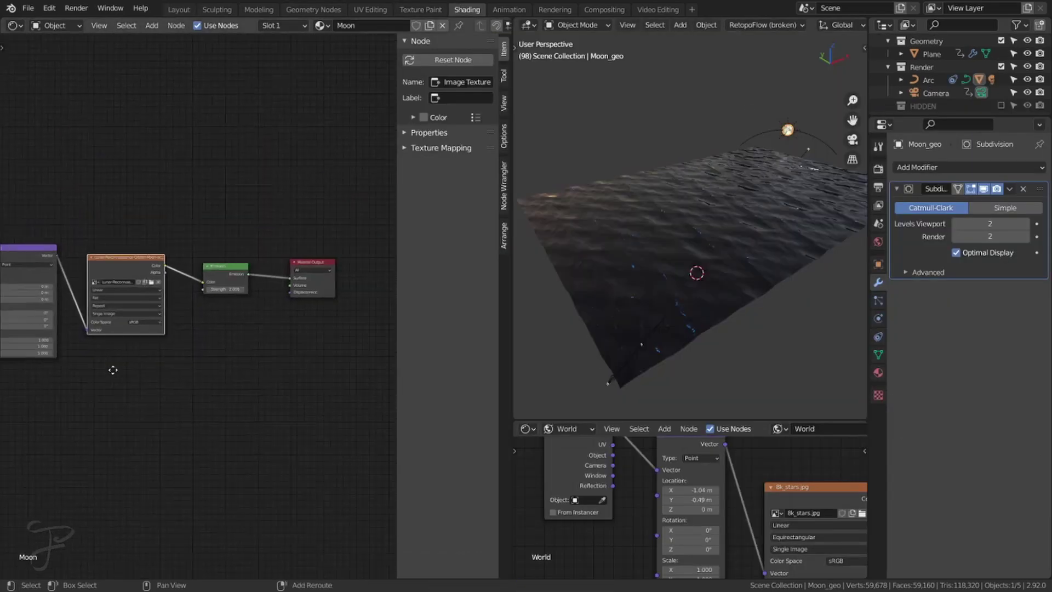
{"action": "scroll", "coordinate": [238, 322], "scroll_direction": "up", "scroll_amount": 1}
{"action": "key", "text": "KP_Decimal"}
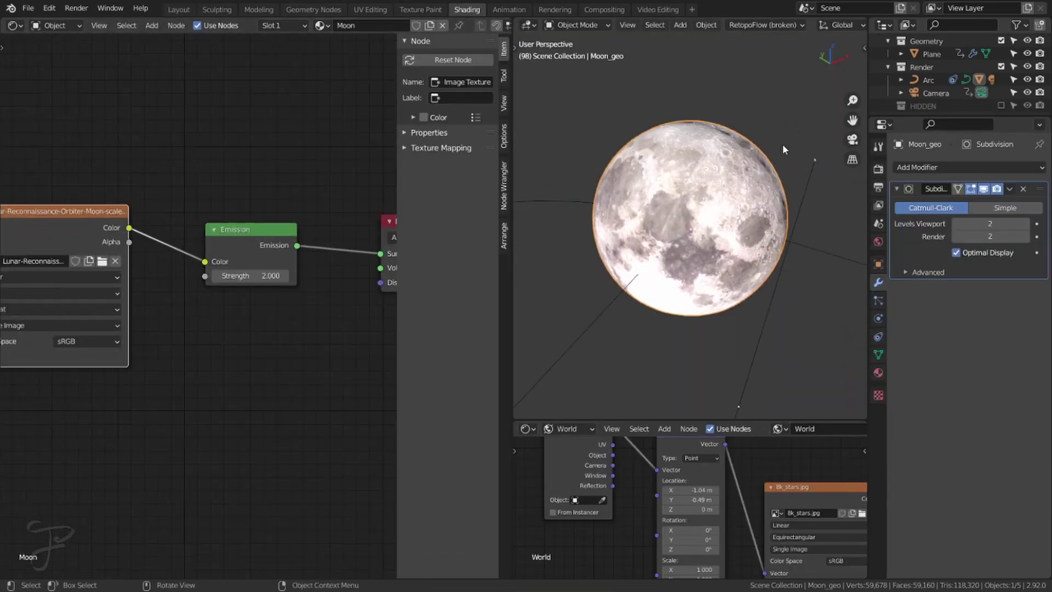
- Examine the moon's emission material nodes and its reflection on the ocean surface
{"action": "middle_click_drag", "start_coordinate": [695, 207], "coordinate": [770, 182]}
{"action": "scroll", "coordinate": [174, 267], "scroll_direction": "down", "scroll_amount": 1}
{"action": "scroll", "coordinate": [175, 268], "scroll_direction": "down", "scroll_amount": 3}
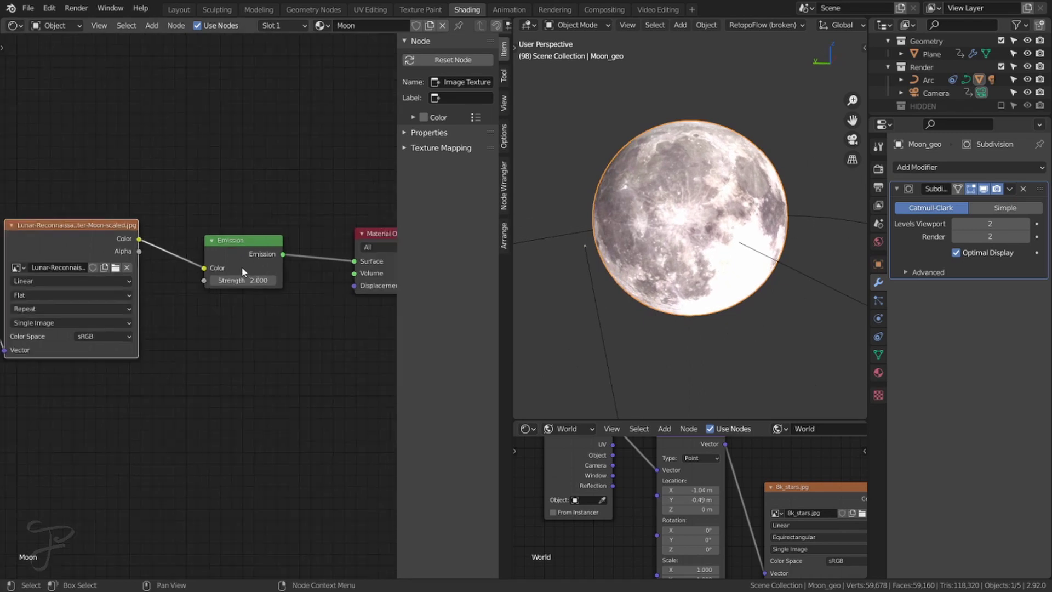
{"action": "scroll", "coordinate": [738, 334], "scroll_direction": "down", "scroll_amount": 3}
{"action": "middle_click_drag", "start_coordinate": [755, 308], "coordinate": [712, 241]}
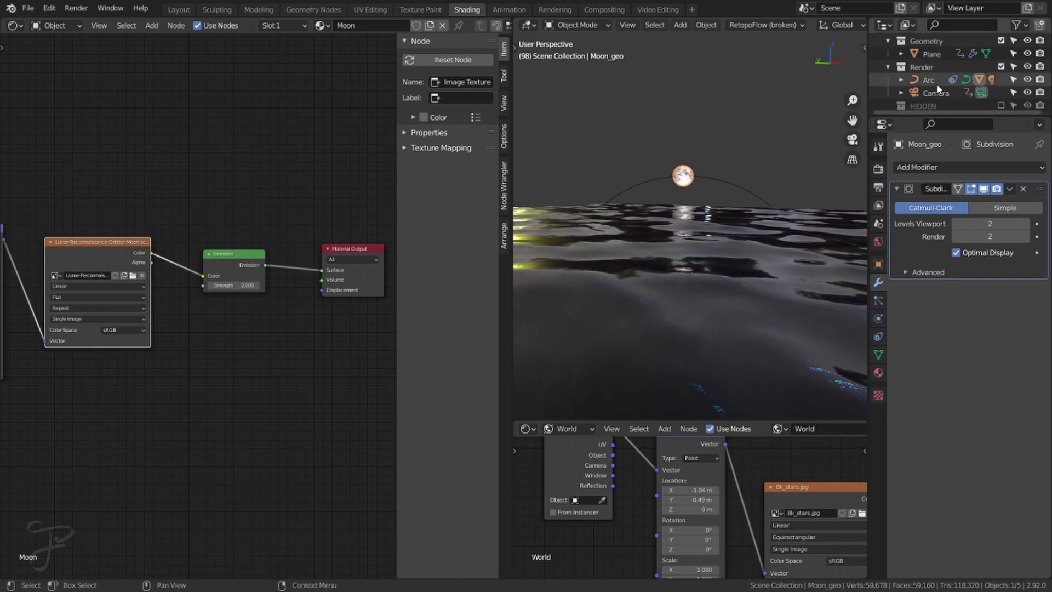
- Select the moon's light and hide it to compare the moon's reflection on the water
{"action": "left_click", "coordinate": [976, 78]}
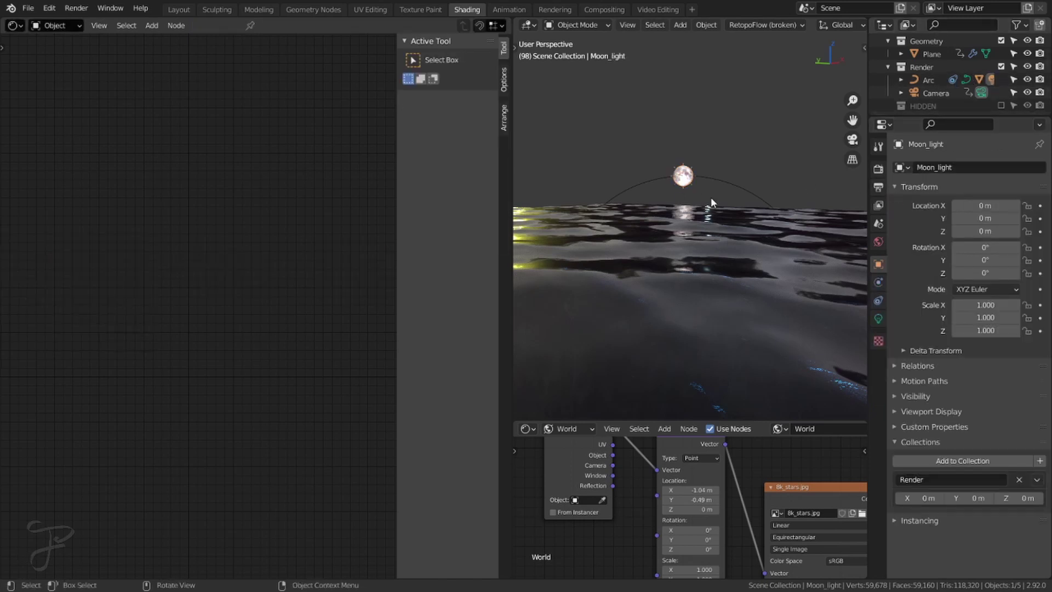
{"action": "left_click", "coordinate": [737, 179]}
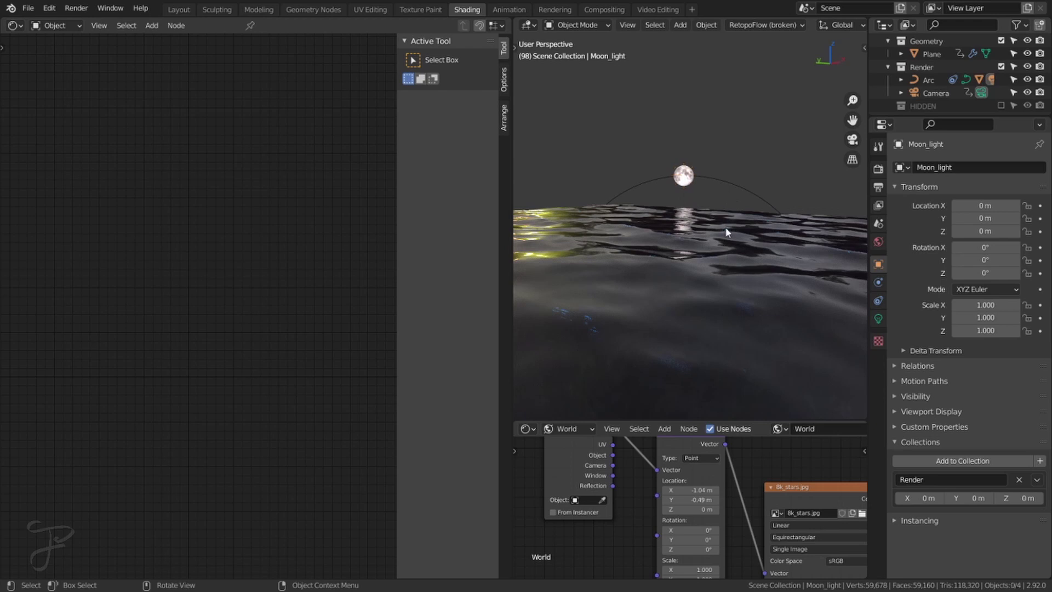
{"action": "middle_click_drag", "start_coordinate": [724, 192], "coordinate": [657, 242]}
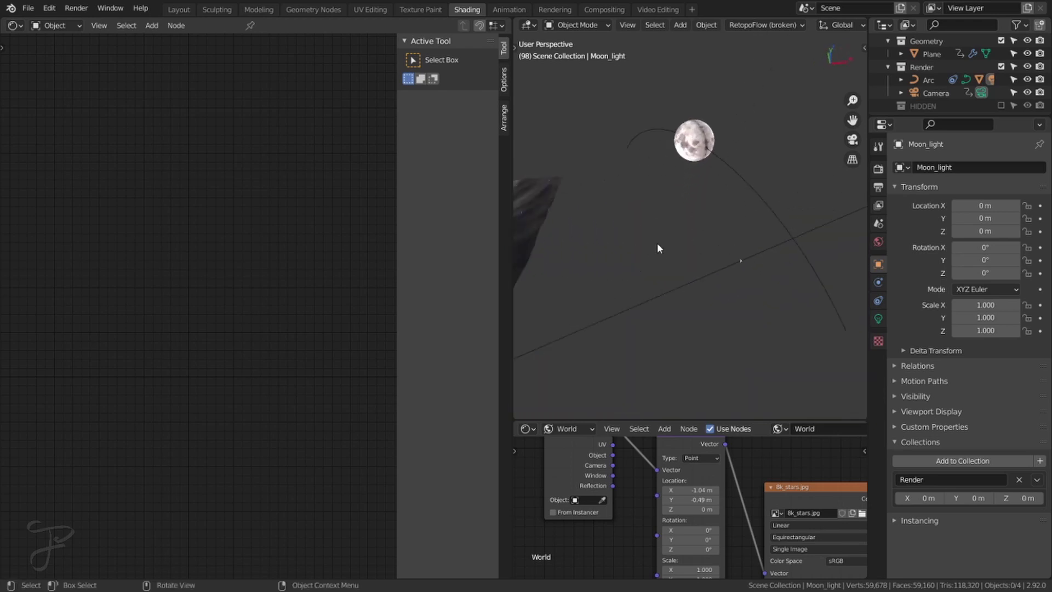
- Return to the Layout workspace and unhide the moon's light
{"action": "left_click", "coordinate": [179, 9]}
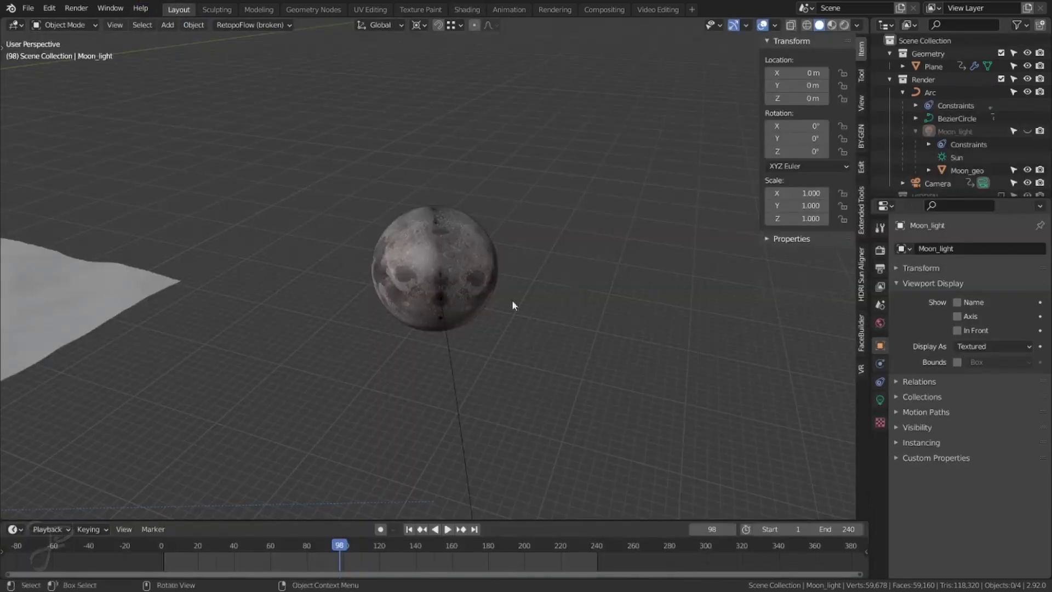
{"action": "key", "text": "alt+h"}
{"action": "middle_click_drag", "start_coordinate": [591, 287], "coordinate": [547, 299]}
- Select the arc curve that the moon follows and view its full length
{"action": "left_click", "coordinate": [580, 230]}
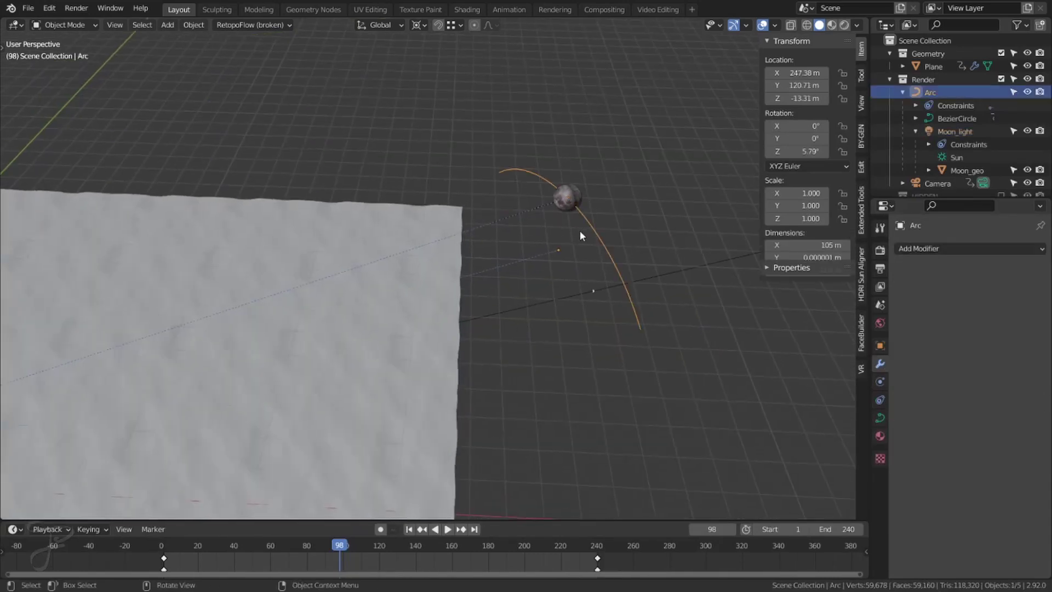
{"action": "middle_click_drag", "start_coordinate": [580, 230], "coordinate": [447, 322]}
{"action": "scroll", "coordinate": [472, 315], "scroll_direction": "up", "scroll_amount": 3}
{"action": "middle_click_drag", "start_coordinate": [515, 307], "coordinate": [344, 381]}
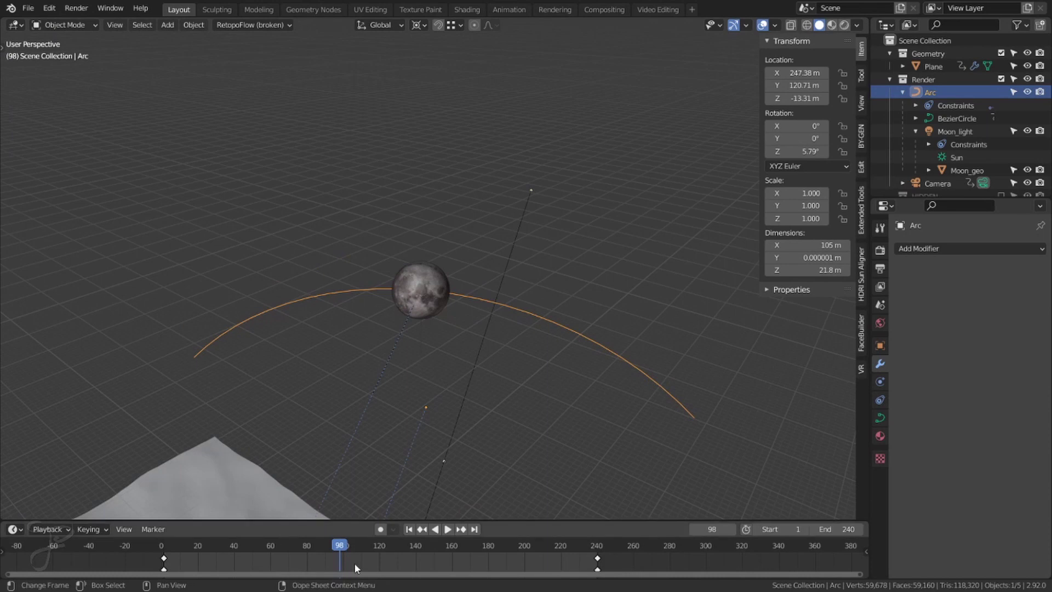
- Set the current frame to 0 and view the scene through the camera
{"action": "left_click_drag", "start_coordinate": [340, 548], "coordinate": [126, 552]}
{"action": "key", "text": "space"}
{"action": "key", "text": "KP_0"}
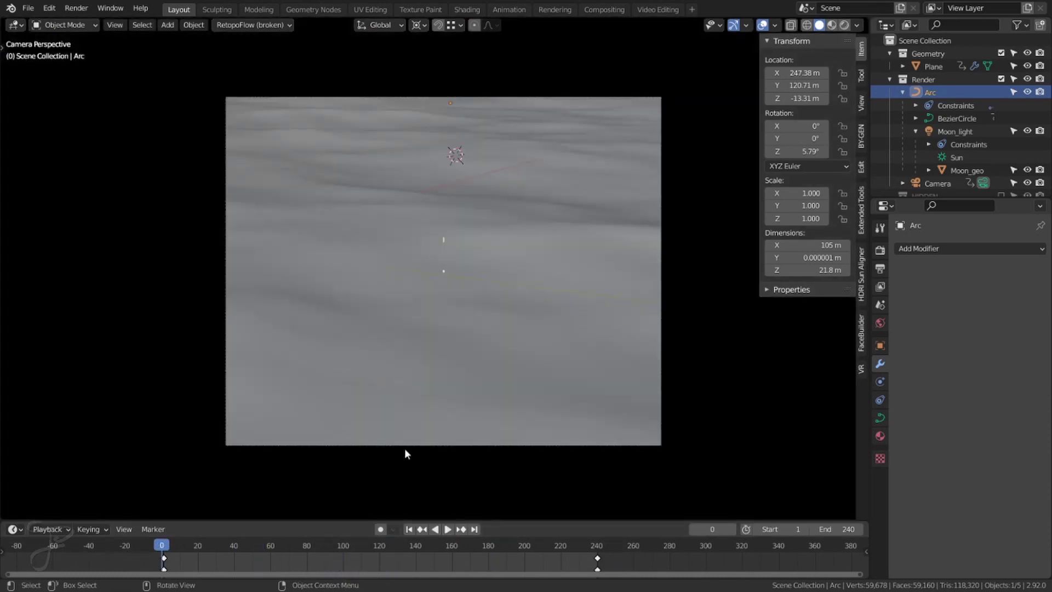
- Scrub the camera view towards frame 232, play the moon's movement briefly, and return to a perspective view of the arc
{"action": "left_click_drag", "start_coordinate": [173, 544], "coordinate": [584, 541]}
{"action": "key", "text": "space"}
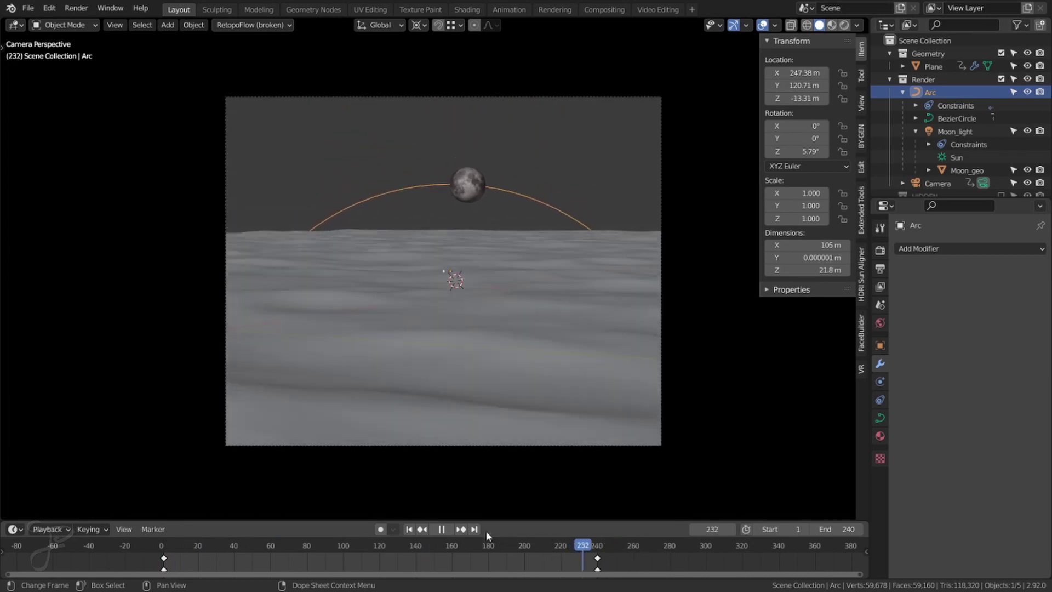
{"action": "key", "text": "Escape"}
{"action": "middle_click_drag", "start_coordinate": [544, 156], "coordinate": [598, 310]}
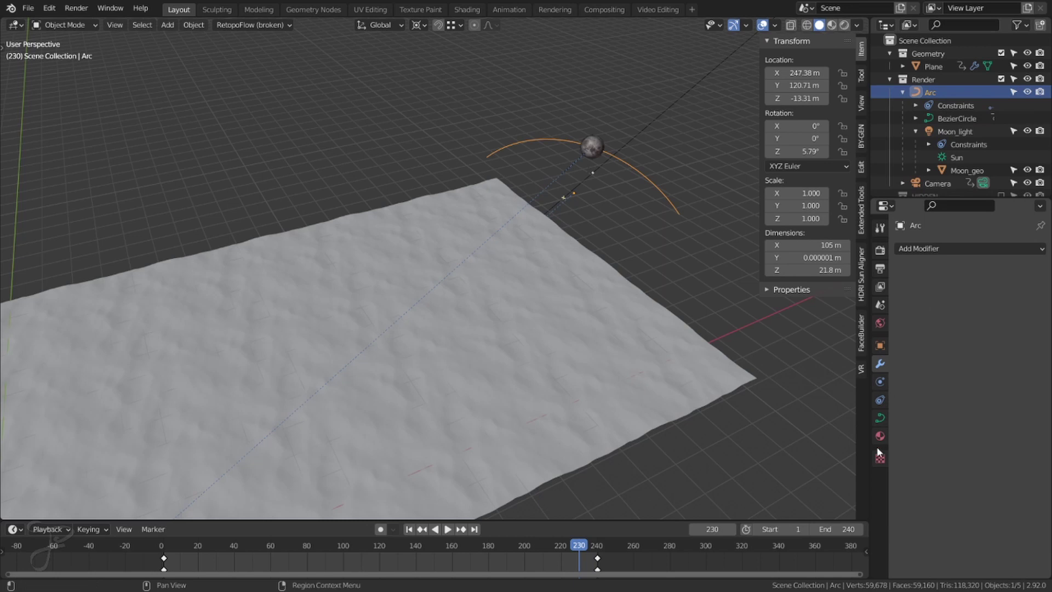
- Expand the arc curve's Path Animation settings and scrub to frame 236 to review the moon's keyframed evaluation time
{"action": "left_click", "coordinate": [880, 417]}
{"action": "left_click", "coordinate": [944, 478]}
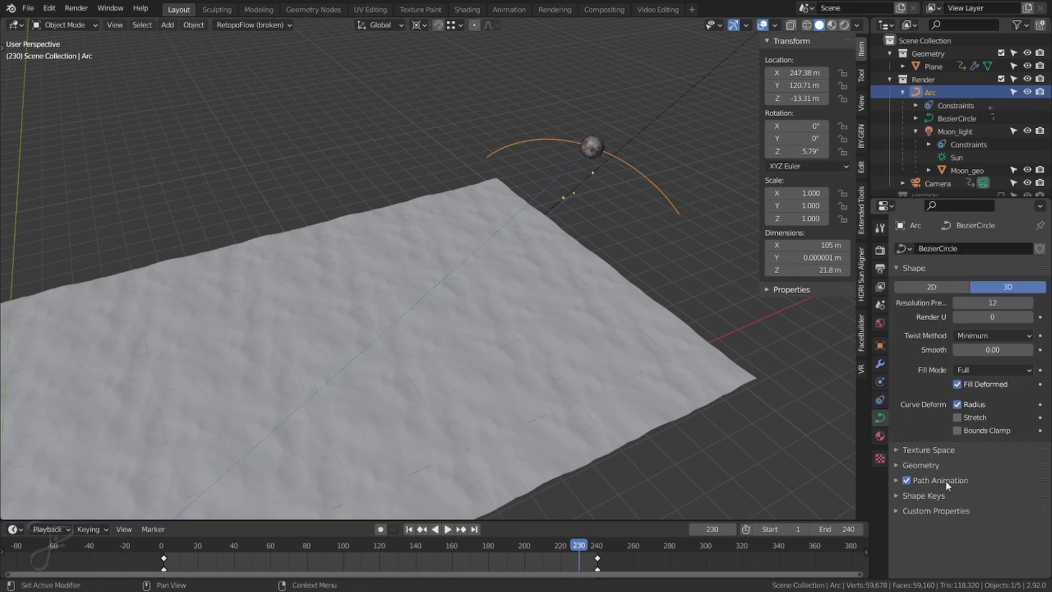
{"action": "left_click", "coordinate": [946, 480]}
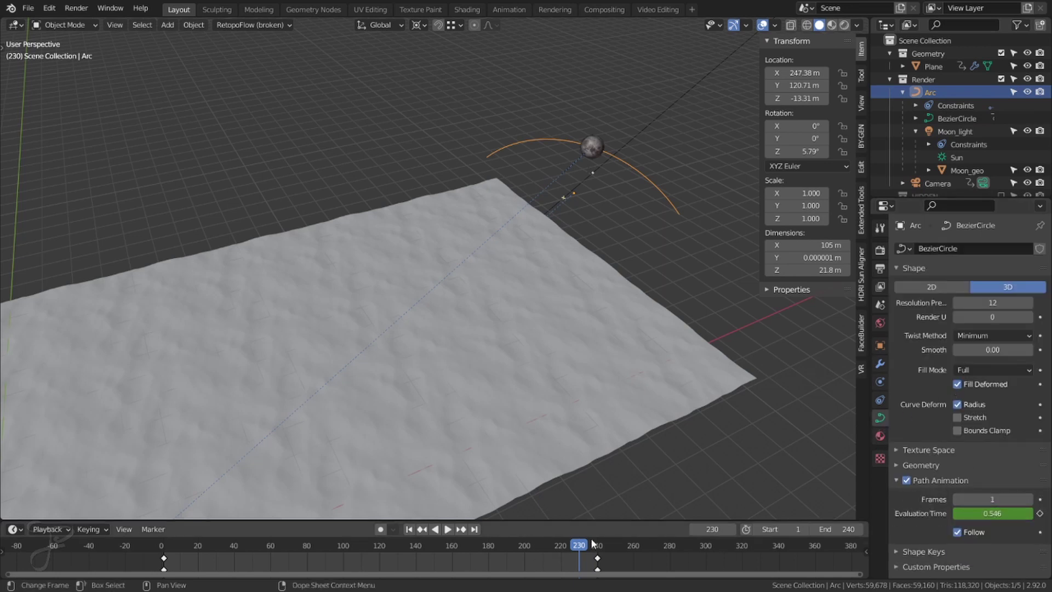
{"action": "mouse_move", "coordinate": [597, 544]}
{"action": "left_mouse_down"}
{"action": "mouse_move", "coordinate": [129, 537]}
{"action": "mouse_move", "coordinate": [613, 530]}
{"action": "left_mouse_up"}
{"action": "left_click_drag", "start_coordinate": [588, 437], "coordinate": [589, 428]}
{"action": "scroll", "coordinate": [603, 293], "scroll_direction": "down", "scroll_amount": 2}
{"action": "middle_click_drag", "start_coordinate": [603, 293], "coordinate": [514, 268]}
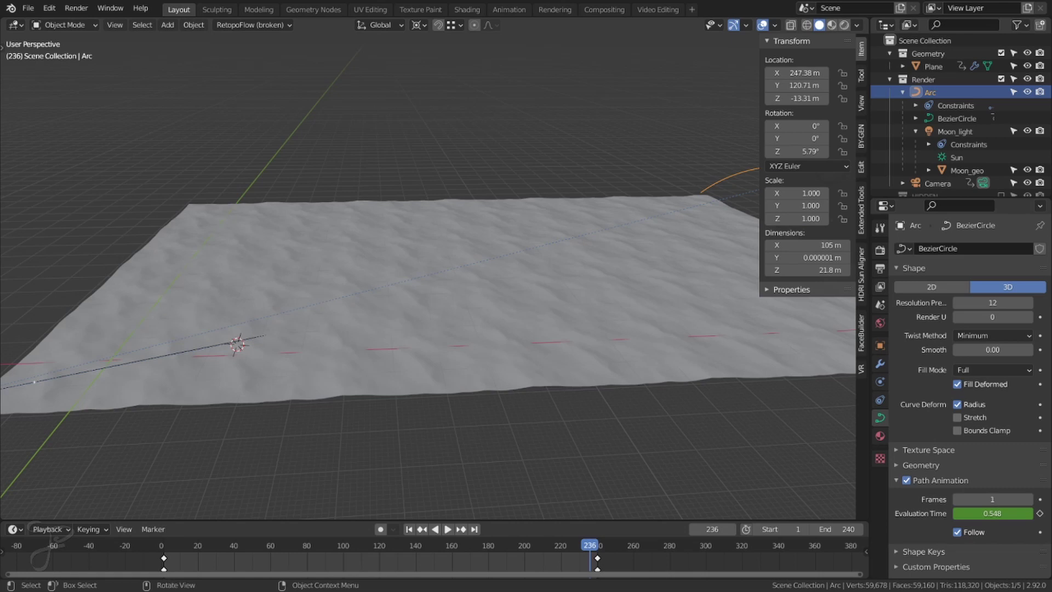
- Select the ocean plane and show its Ocean modifier settings
{"action": "left_click", "coordinate": [395, 159]}
{"action": "middle_click_drag", "start_coordinate": [395, 159], "coordinate": [411, 206]}
{"action": "left_click", "coordinate": [384, 317]}
{"action": "middle_click_drag", "start_coordinate": [449, 298], "coordinate": [421, 281]}
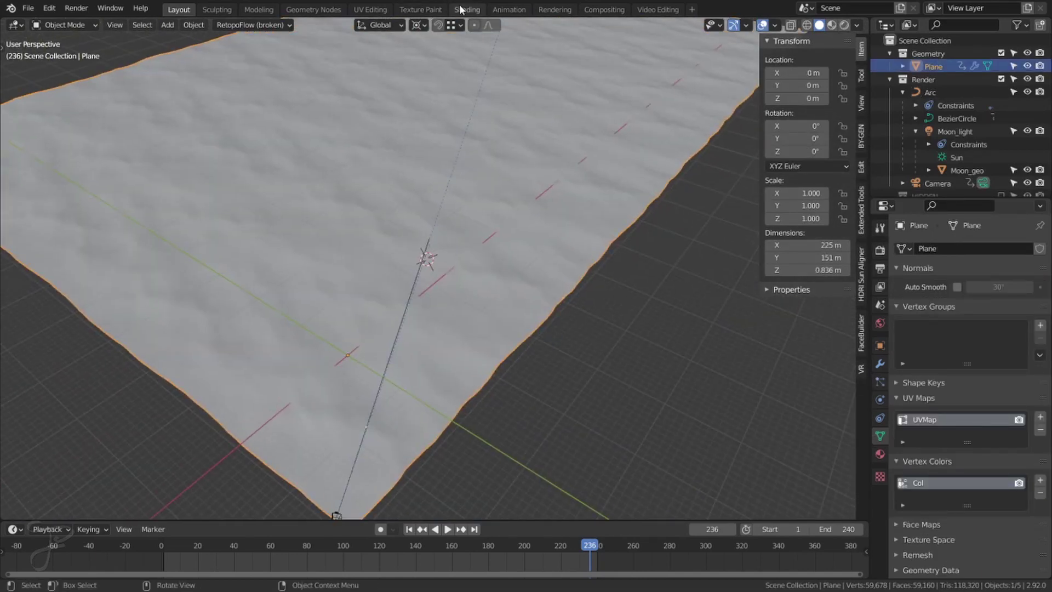
{"action": "left_click", "coordinate": [880, 364]}
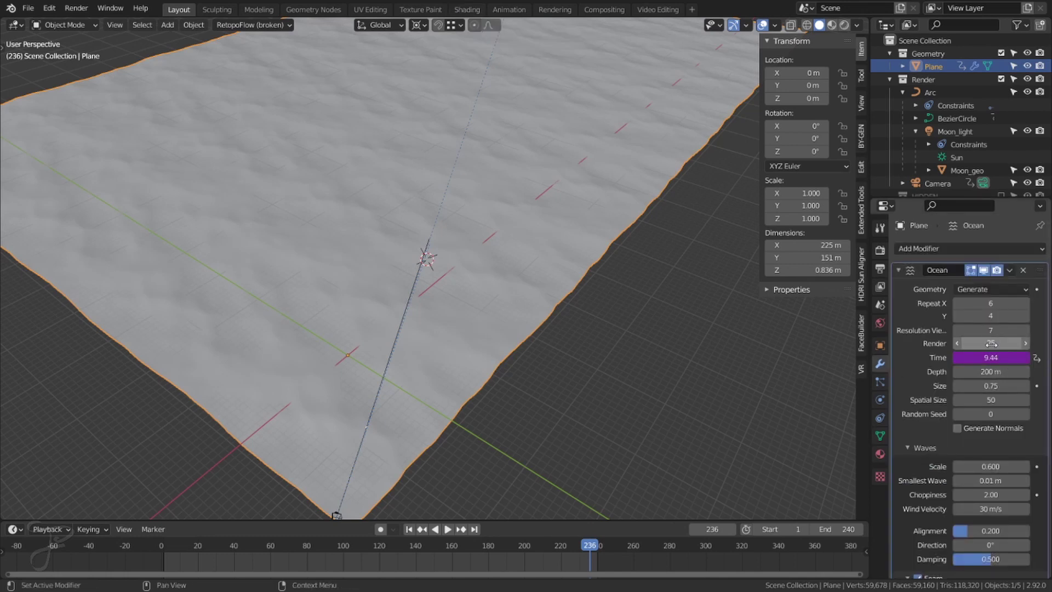
- Set the Ocean modifier's viewport resolution to 10 to inspect the wave detail, and restore it to 7
{"action": "scroll", "coordinate": [425, 303], "scroll_direction": "up", "scroll_amount": 14}
{"action": "scroll", "coordinate": [446, 286], "scroll_direction": "down", "scroll_amount": 7}
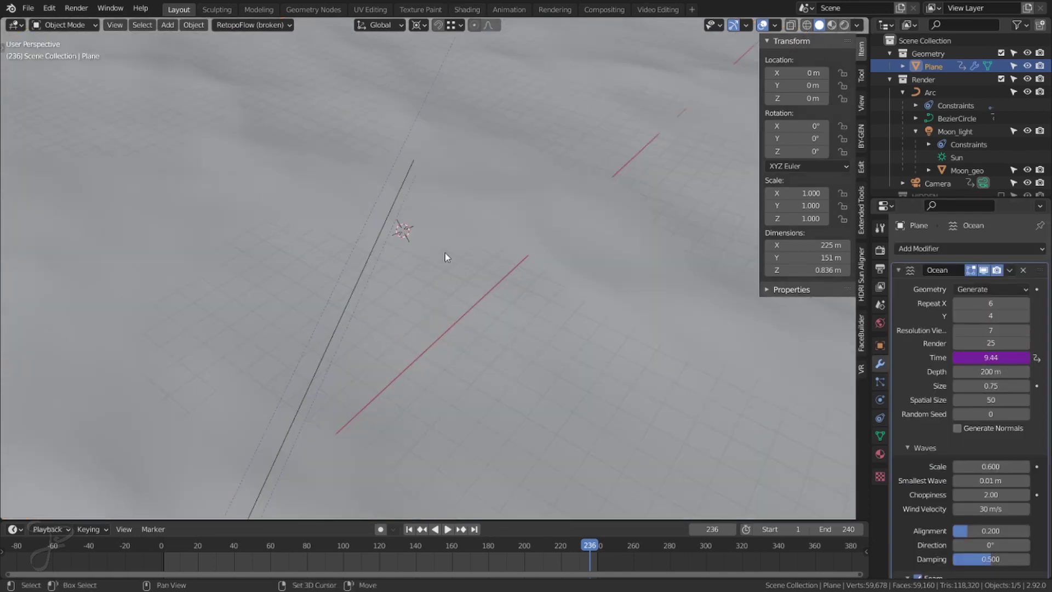
{"action": "middle_click_drag", "start_coordinate": [445, 253], "coordinate": [504, 403], "text": "shift"}
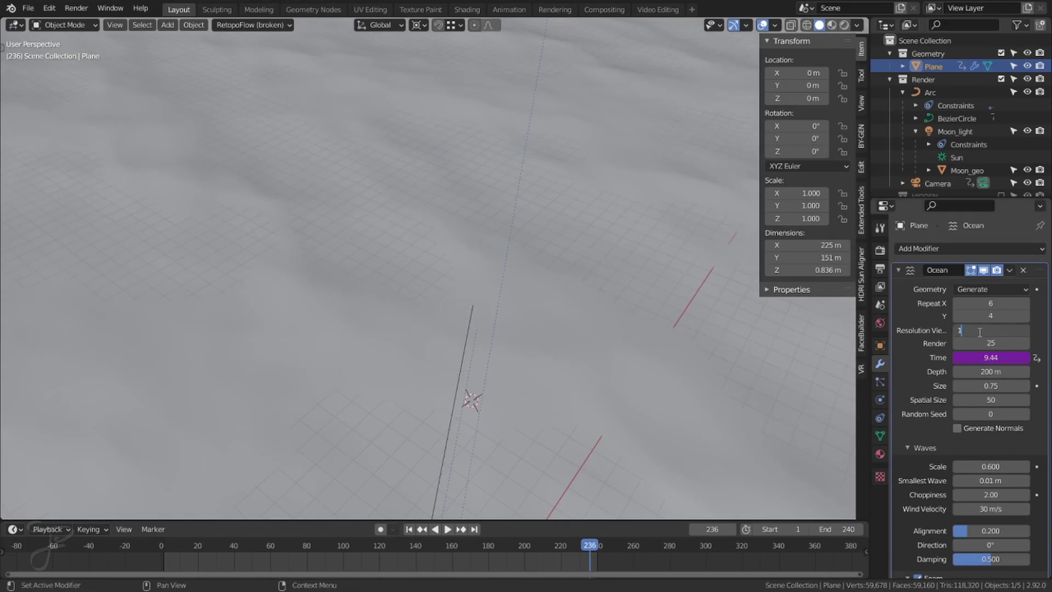
{"action": "middle_click_drag", "start_coordinate": [556, 288], "coordinate": [453, 277]}
{"action": "scroll", "coordinate": [507, 240], "scroll_direction": "down", "scroll_amount": 7}
{"action": "scroll", "coordinate": [454, 276], "scroll_direction": "up", "scroll_amount": 4}
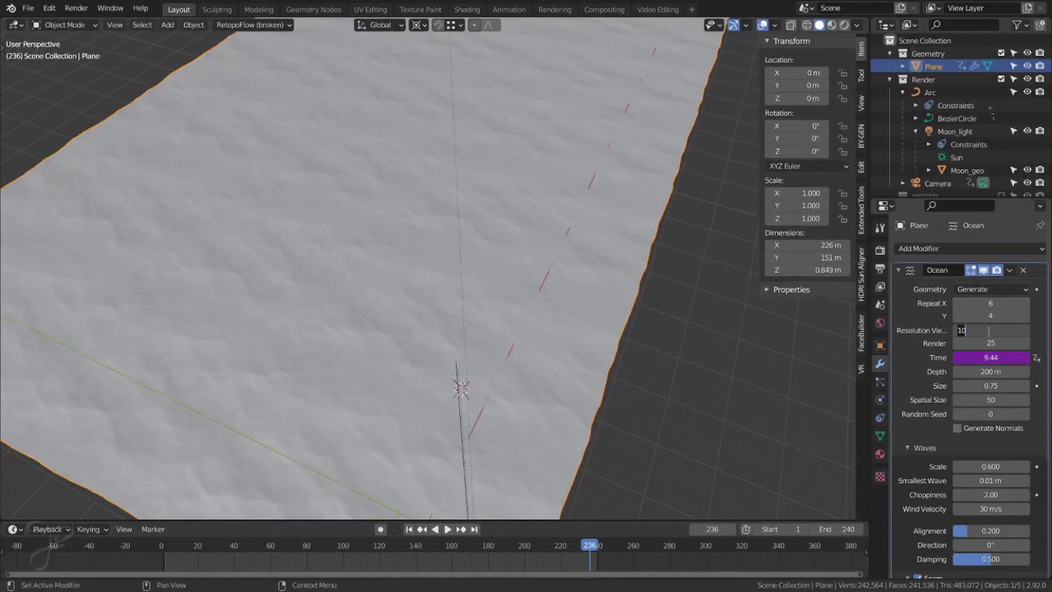
- Switch to the Shading workspace and examine the ocean plane's node tree back to its Texture Coordinate node
{"action": "left_click", "coordinate": [455, 8]}
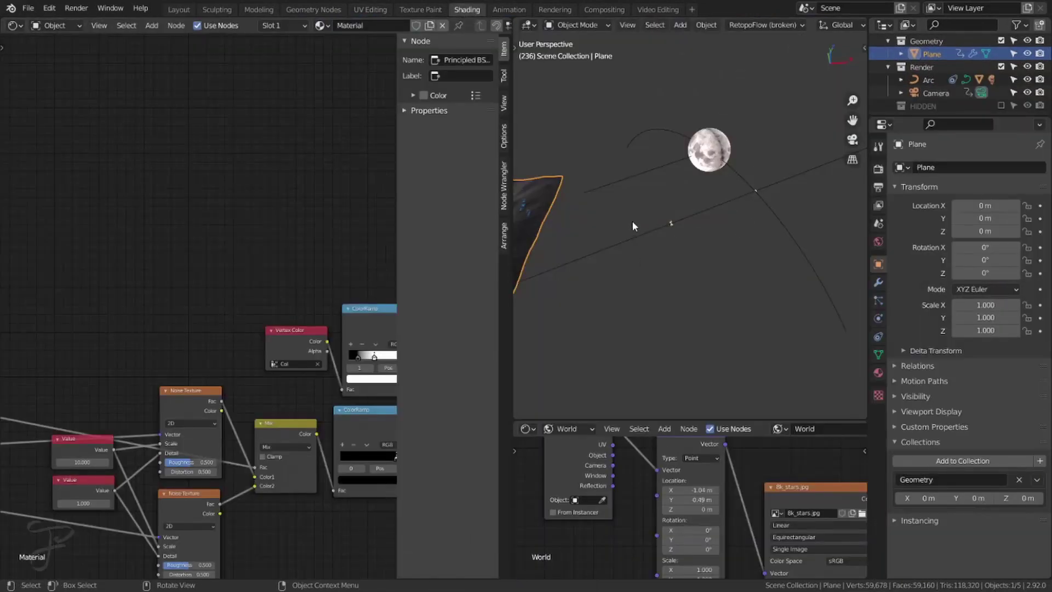
{"action": "mouse_move", "coordinate": [633, 220]}
{"action": "middle_mouse_down"}
{"action": "mouse_move", "coordinate": [778, 234]}
{"action": "mouse_move", "coordinate": [682, 321]}
{"action": "mouse_move", "coordinate": [712, 240]}
{"action": "mouse_move", "coordinate": [766, 195]}
{"action": "mouse_move", "coordinate": [693, 244]}
{"action": "mouse_move", "coordinate": [684, 235]}
{"action": "mouse_move", "coordinate": [647, 274]}
{"action": "middle_mouse_up"}
{"action": "scroll", "coordinate": [205, 320], "scroll_direction": "down", "scroll_amount": 2}
{"action": "scroll", "coordinate": [205, 321], "scroll_direction": "down", "scroll_amount": 4}
{"action": "middle_click_drag", "start_coordinate": [146, 329], "coordinate": [339, 316]}
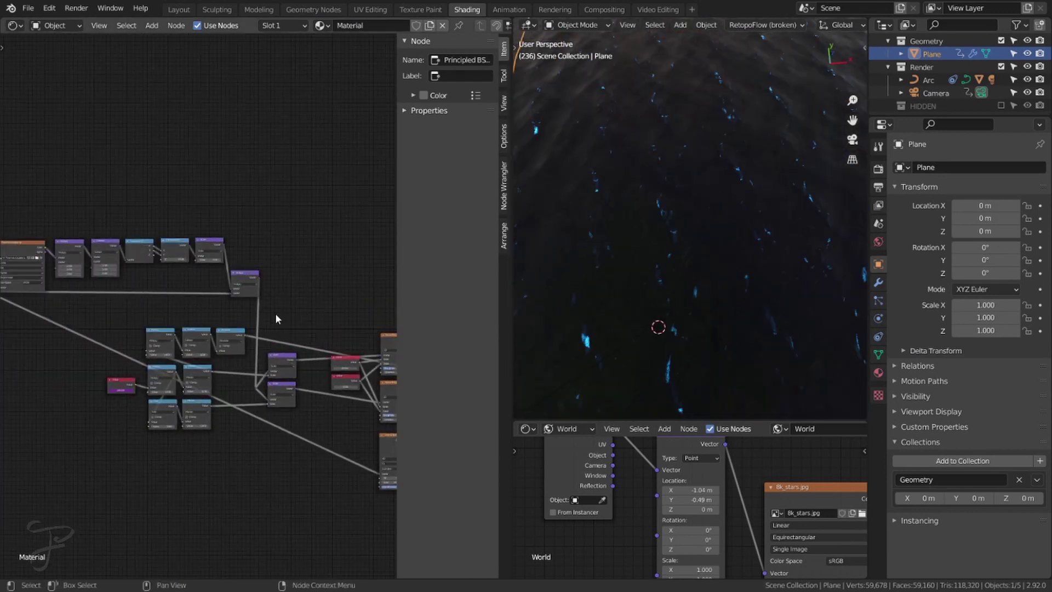
{"action": "middle_click_drag", "start_coordinate": [643, 271], "coordinate": [590, 301]}
{"action": "scroll", "coordinate": [110, 319], "scroll_direction": "up", "scroll_amount": 4}
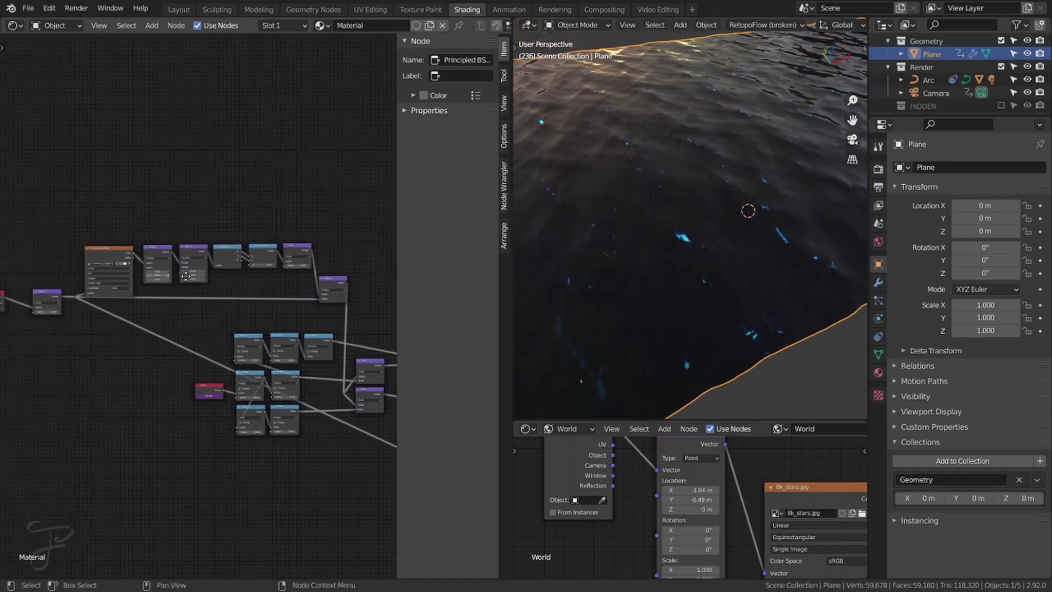
{"action": "scroll", "coordinate": [110, 319], "scroll_direction": "up", "scroll_amount": 3}
{"action": "middle_click_drag", "start_coordinate": [743, 235], "coordinate": [686, 305]}
{"action": "scroll", "coordinate": [156, 289], "scroll_direction": "up", "scroll_amount": 1}
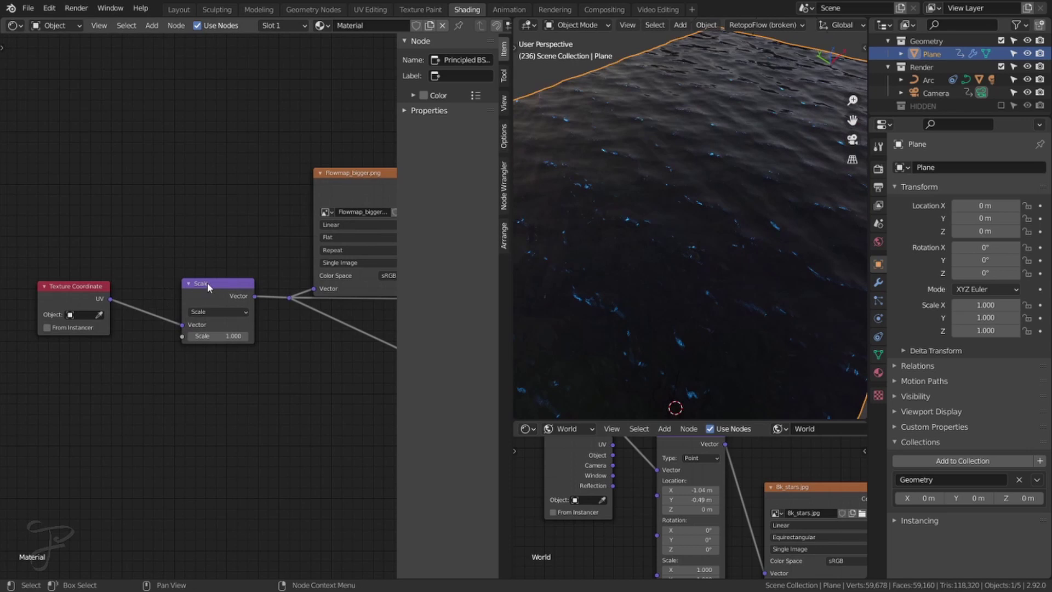
- Preview the Flowmap_bigger.png image texture on the ocean plane and look closely at its tiling
{"action": "left_click_drag", "start_coordinate": [208, 284], "coordinate": [195, 277]}
{"action": "middle_click_drag", "start_coordinate": [199, 261], "coordinate": [45, 320]}
{"action": "left_click", "coordinate": [208, 250], "text": "ctrl+shift"}
{"action": "middle_click_drag", "start_coordinate": [641, 263], "coordinate": [609, 270]}
{"action": "scroll", "coordinate": [693, 255], "scroll_direction": "up", "scroll_amount": 5}
{"action": "scroll", "coordinate": [220, 238], "scroll_direction": "up", "scroll_amount": 4}
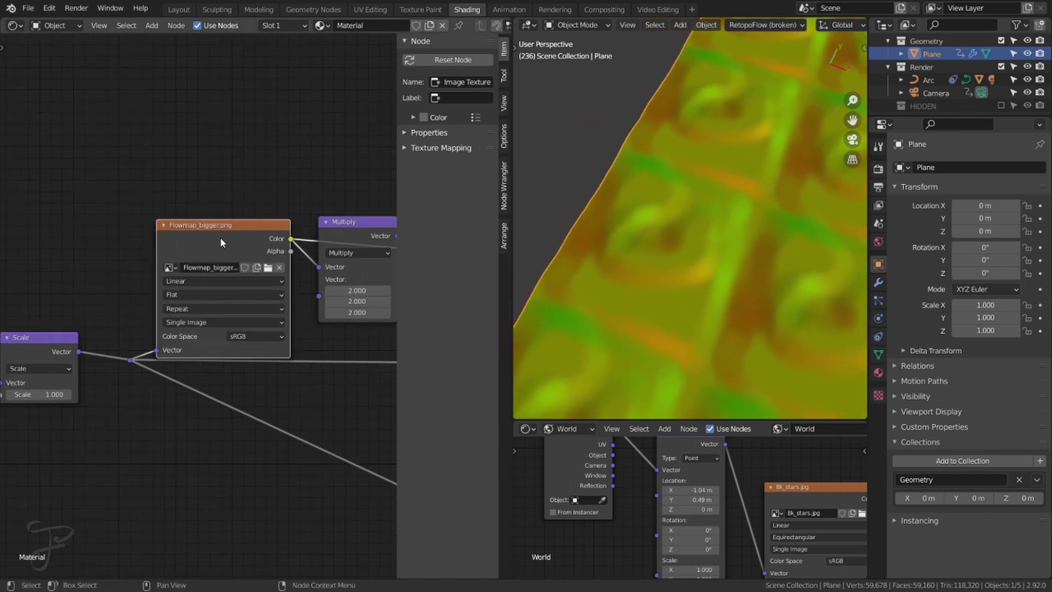
- Examine the vector math nodes following the flow map and box-select the group of flow distortion nodes
{"action": "middle_click_drag", "start_coordinate": [220, 238], "coordinate": [137, 247]}
{"action": "scroll", "coordinate": [196, 245], "scroll_direction": "down", "scroll_amount": 2}
{"action": "middle_click_drag", "start_coordinate": [279, 248], "coordinate": [129, 272]}
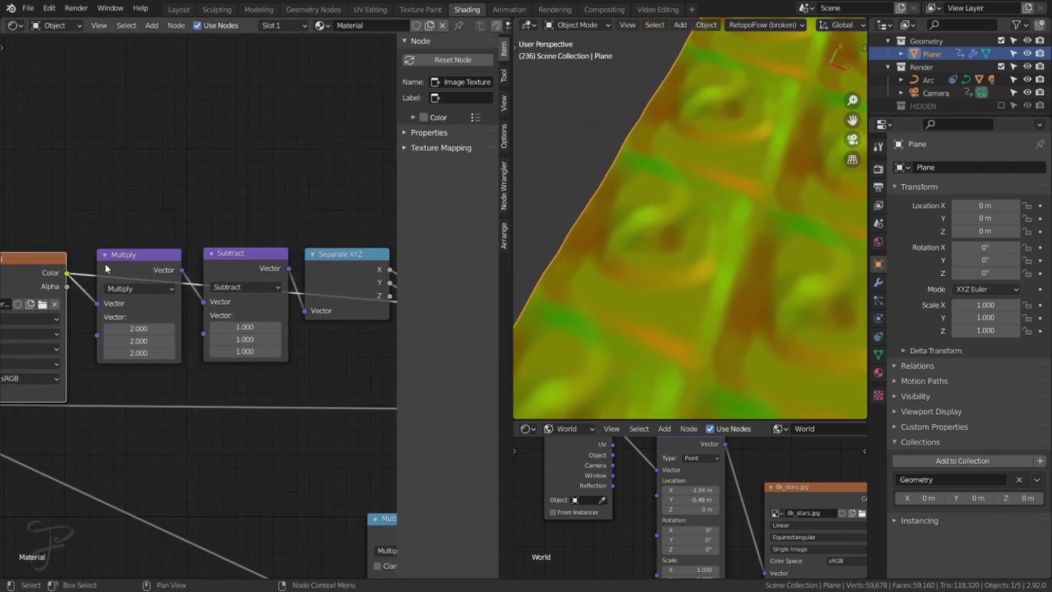
{"action": "scroll", "coordinate": [106, 268], "scroll_direction": "down", "scroll_amount": 5}
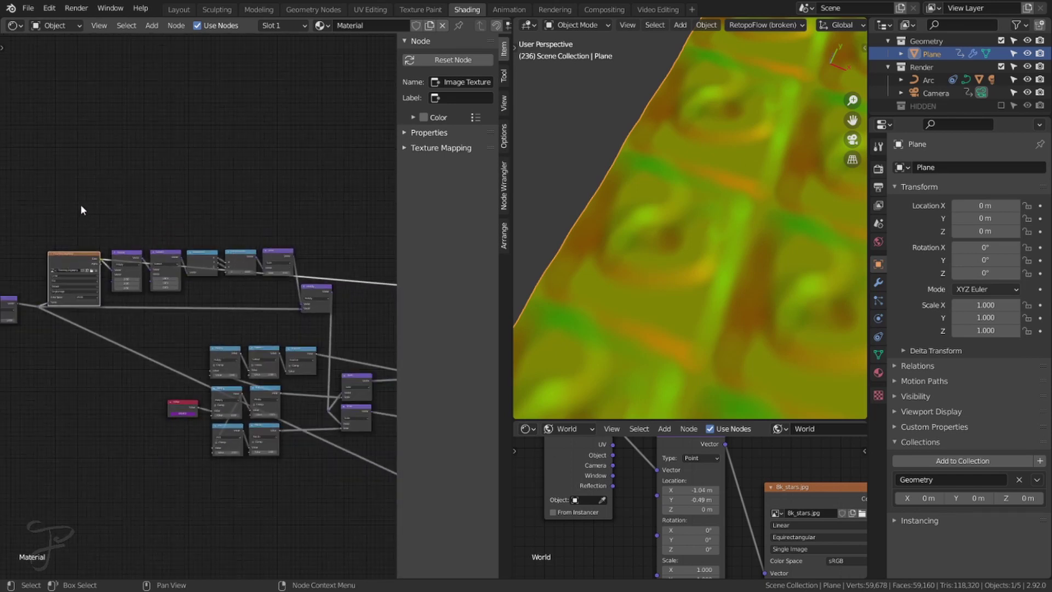
{"action": "left_click_drag", "start_coordinate": [81, 206], "coordinate": [342, 476]}
{"action": "key", "text": "KP_Decimal"}
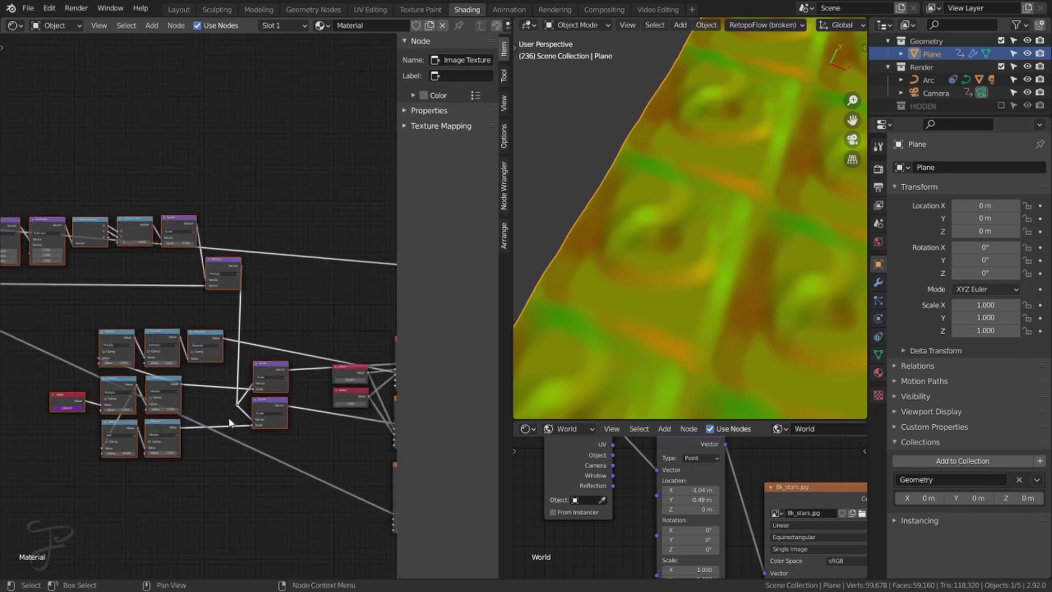
{"action": "scroll", "coordinate": [236, 383], "scroll_direction": "up", "scroll_amount": 1}
{"action": "left_click", "coordinate": [270, 318]}
- Preview the Mix node that combines the two noise textures on the ocean plane
{"action": "scroll", "coordinate": [212, 332], "scroll_direction": "up", "scroll_amount": 3}
{"action": "middle_click_drag", "start_coordinate": [305, 339], "coordinate": [258, 330]}
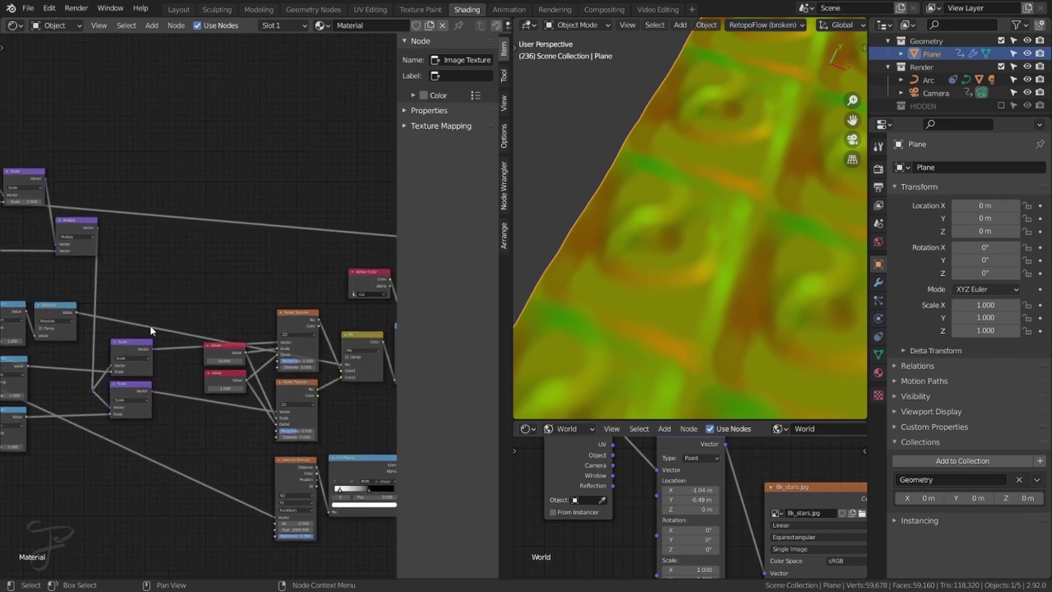
{"action": "mouse_move", "coordinate": [220, 332]}
{"action": "middle_mouse_down"}
{"action": "mouse_move", "coordinate": [280, 318]}
{"action": "mouse_move", "coordinate": [166, 323]}
{"action": "mouse_move", "coordinate": [204, 329]}
{"action": "middle_mouse_up"}
{"action": "scroll", "coordinate": [293, 320], "scroll_direction": "up", "scroll_amount": 4}
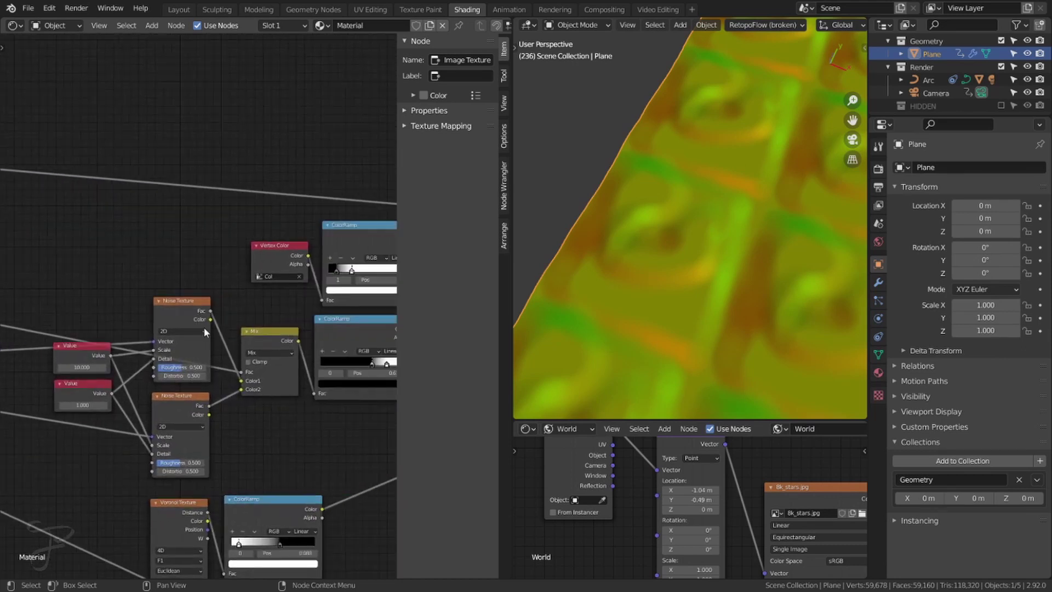
{"action": "scroll", "coordinate": [154, 371], "scroll_direction": "up", "scroll_amount": 1}
{"action": "left_click", "coordinate": [288, 338], "text": "ctrl+shift"}
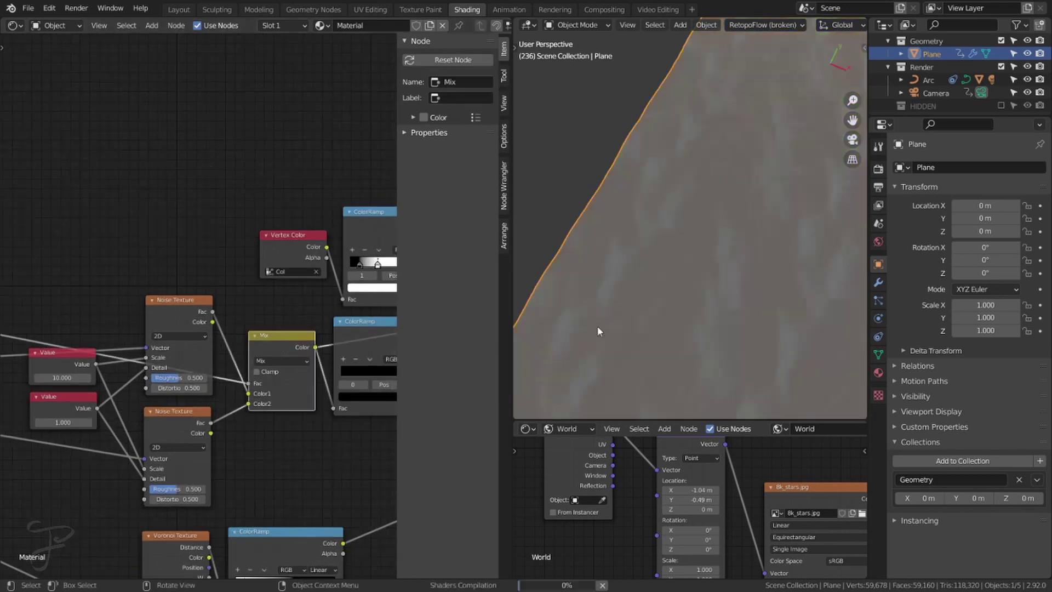
{"action": "middle_click_drag", "start_coordinate": [765, 289], "coordinate": [637, 310]}
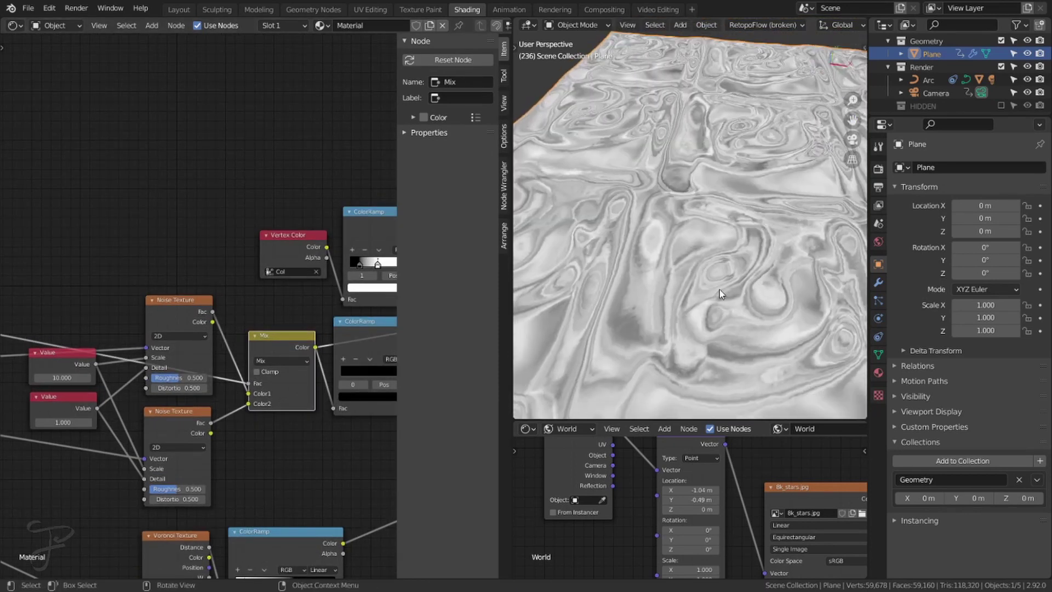
- Play the animation to watch the mixed noise flow across the plane, and stop it
{"action": "key", "text": "space"}
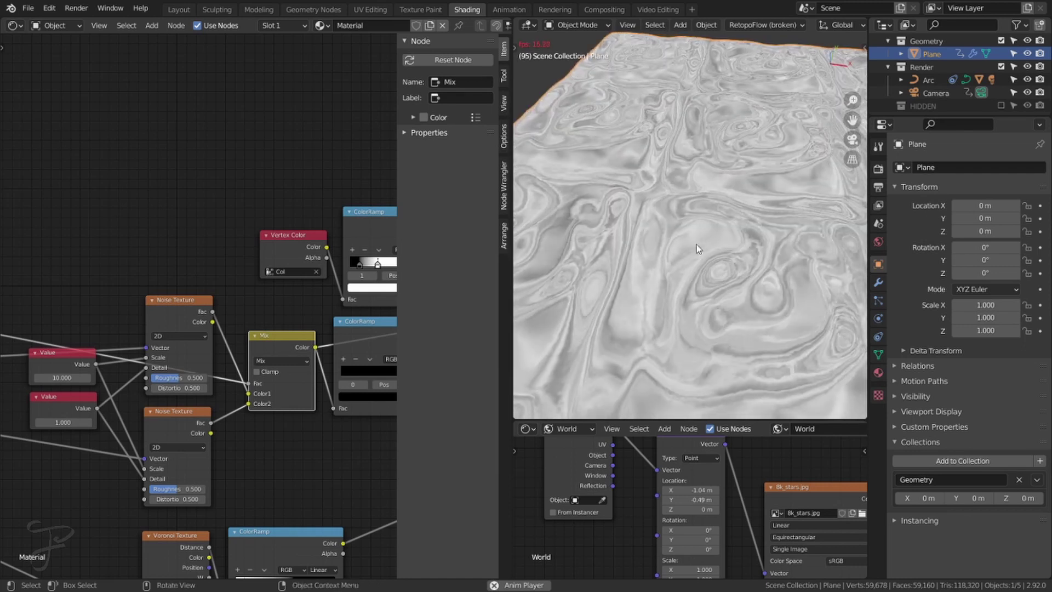
{"action": "middle_click_drag", "start_coordinate": [695, 245], "coordinate": [715, 308]}
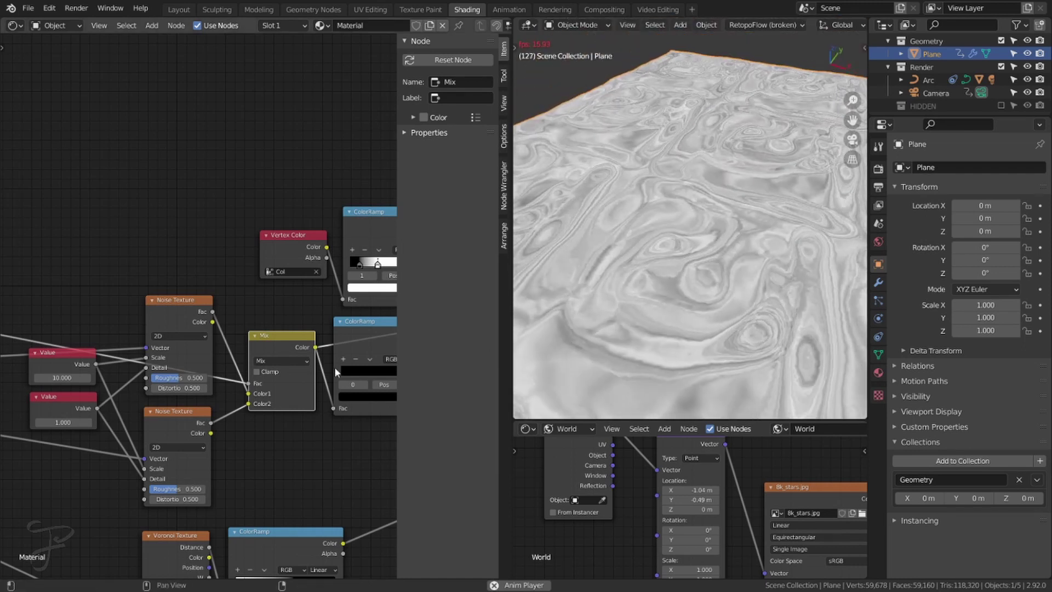
{"action": "key", "text": "space"}
- Preview the Multiply node that combines the vertex colour ramp with the noise ramp on the ocean plane
{"action": "scroll", "coordinate": [254, 310], "scroll_direction": "down", "scroll_amount": 3}
{"action": "middle_click_drag", "start_coordinate": [253, 317], "coordinate": [138, 314]}
{"action": "middle_click_drag", "start_coordinate": [222, 362], "coordinate": [128, 351]}
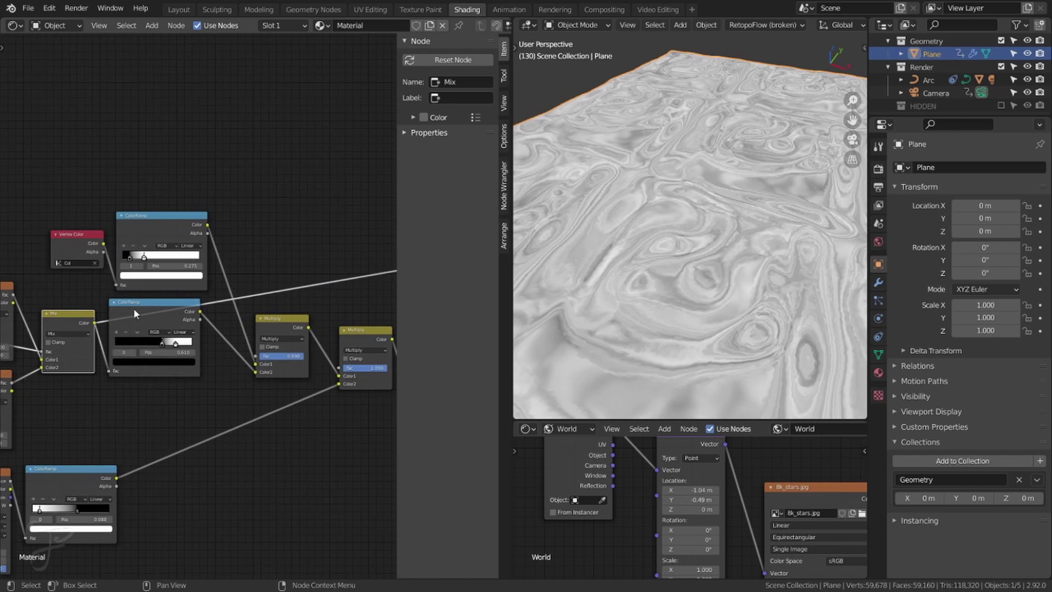
{"action": "scroll", "coordinate": [214, 317], "scroll_direction": "up", "scroll_amount": 2}
{"action": "left_click", "coordinate": [64, 228]}
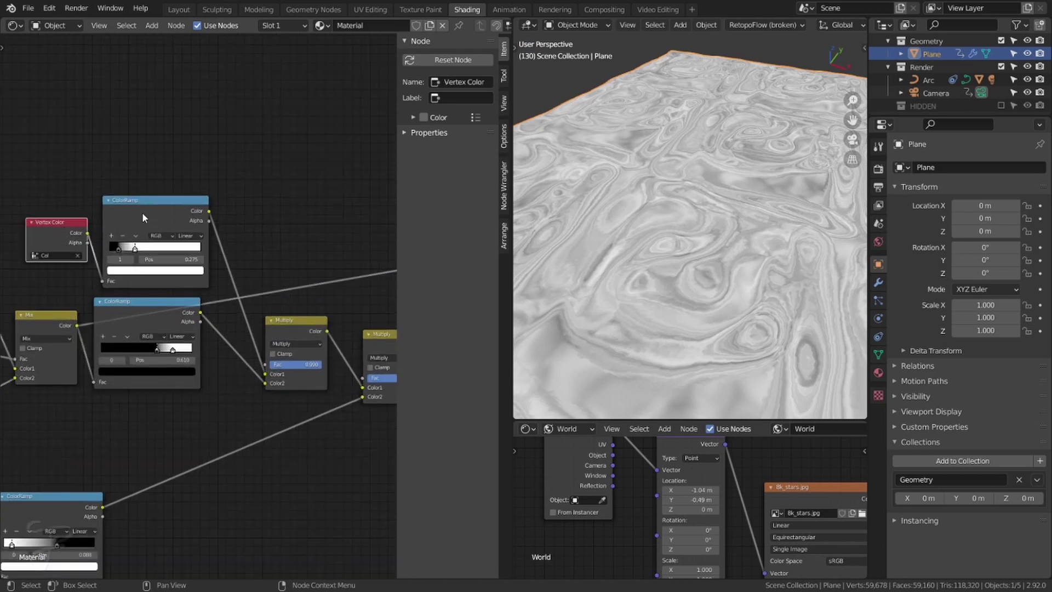
{"action": "left_click", "coordinate": [282, 320], "text": "ctrl+shift"}
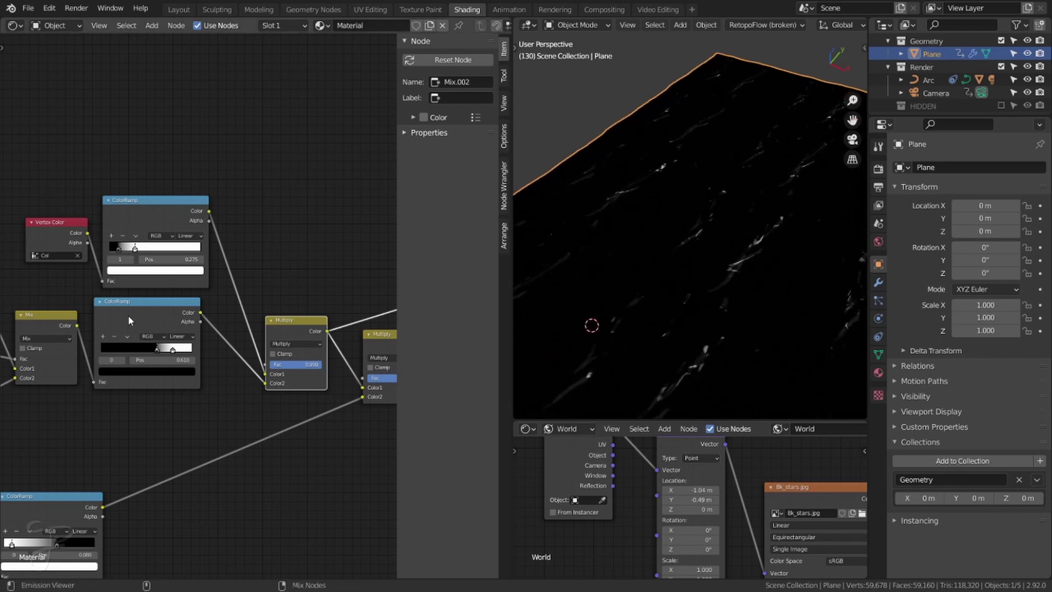
- Preview the noise mix's ColorRamp on the plane and play the animation to watch its flowing pattern
{"action": "left_click", "coordinate": [128, 315], "text": "ctrl+shift"}
{"action": "scroll", "coordinate": [696, 312], "scroll_direction": "up", "scroll_amount": 3}
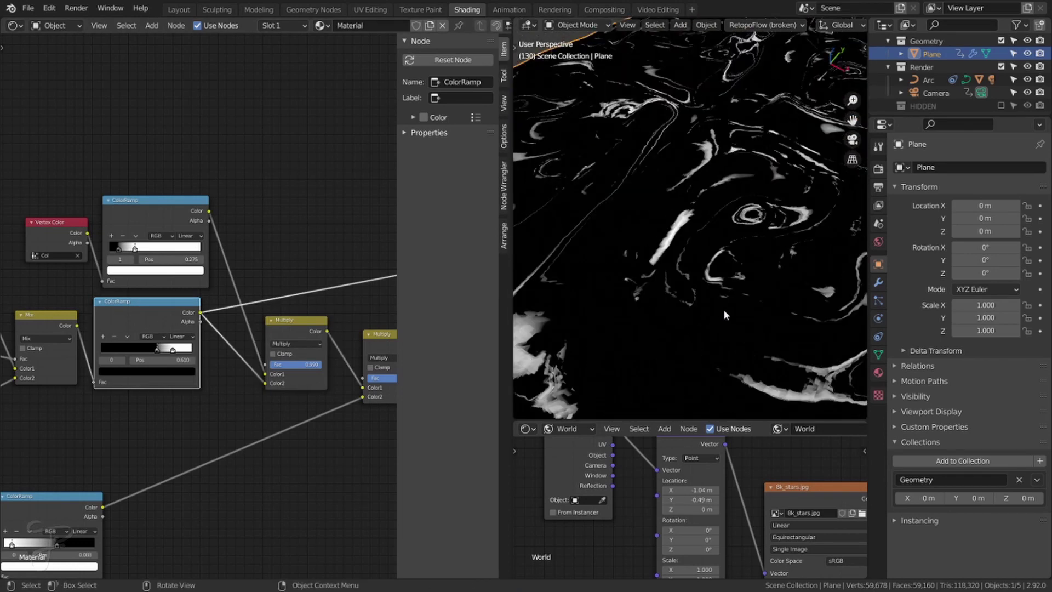
{"action": "middle_click_drag", "start_coordinate": [724, 316], "coordinate": [673, 274], "text": "shift"}
{"action": "key", "text": "space"}
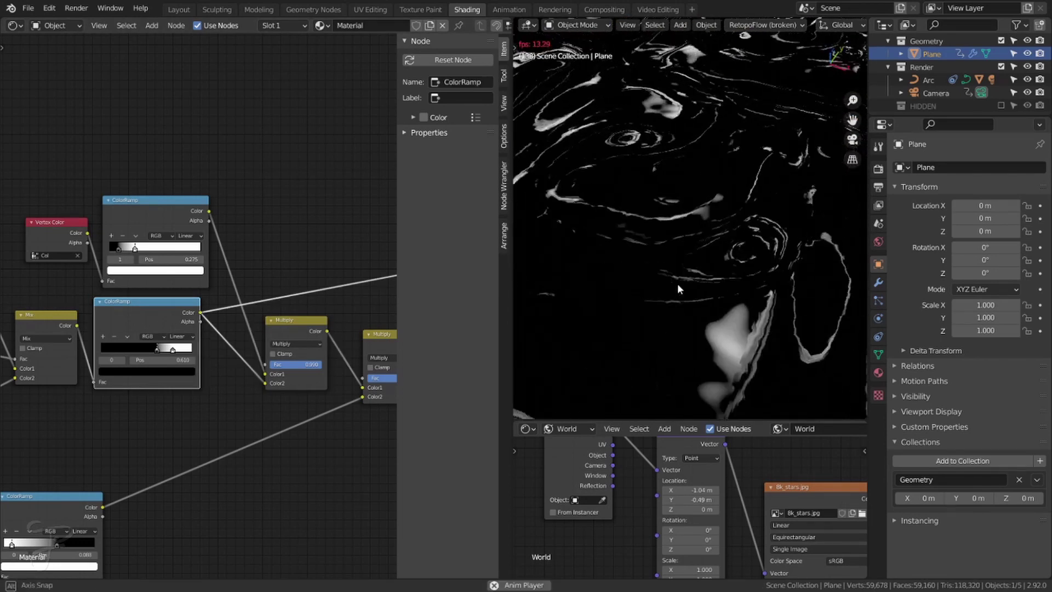
{"action": "scroll", "coordinate": [677, 284], "scroll_direction": "down", "scroll_amount": 2}
{"action": "scroll", "coordinate": [728, 284], "scroll_direction": "up", "scroll_amount": 3}
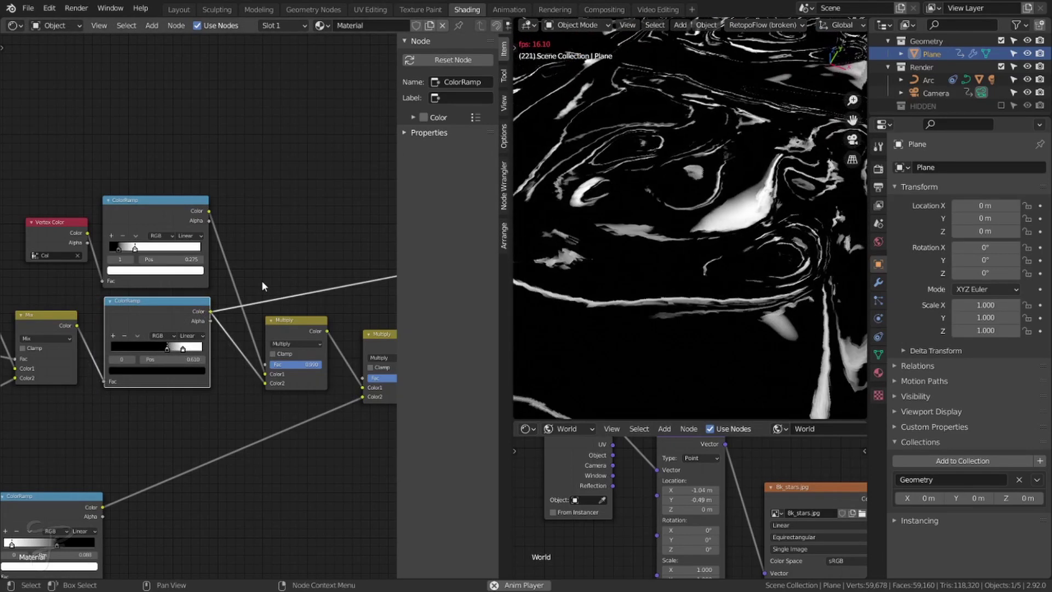
- Select the Vertex Color node and compare its Col layer with the plane's vertex colors and the Ocean modifier's Foam data layer
{"action": "middle_click_drag", "start_coordinate": [90, 235], "coordinate": [117, 240]}
{"action": "left_click", "coordinate": [66, 245]}
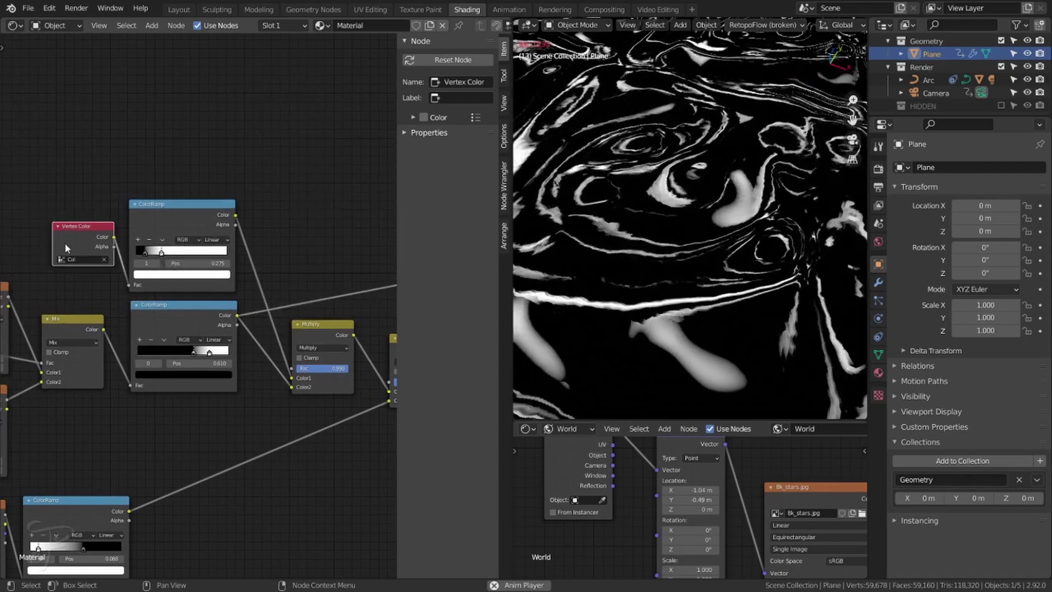
{"action": "left_click", "coordinate": [879, 282]}
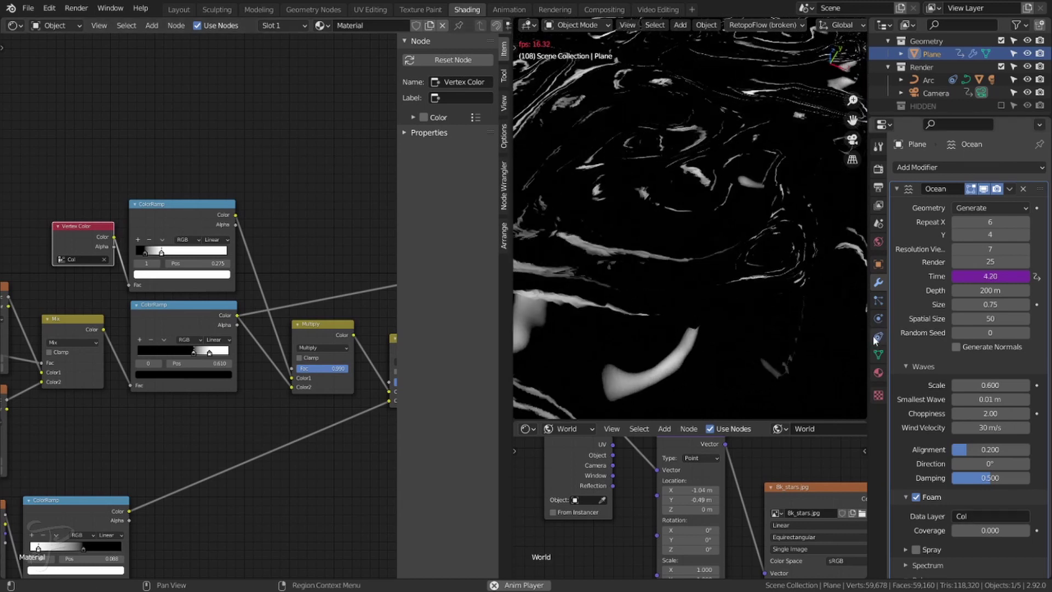
{"action": "left_click", "coordinate": [879, 355]}
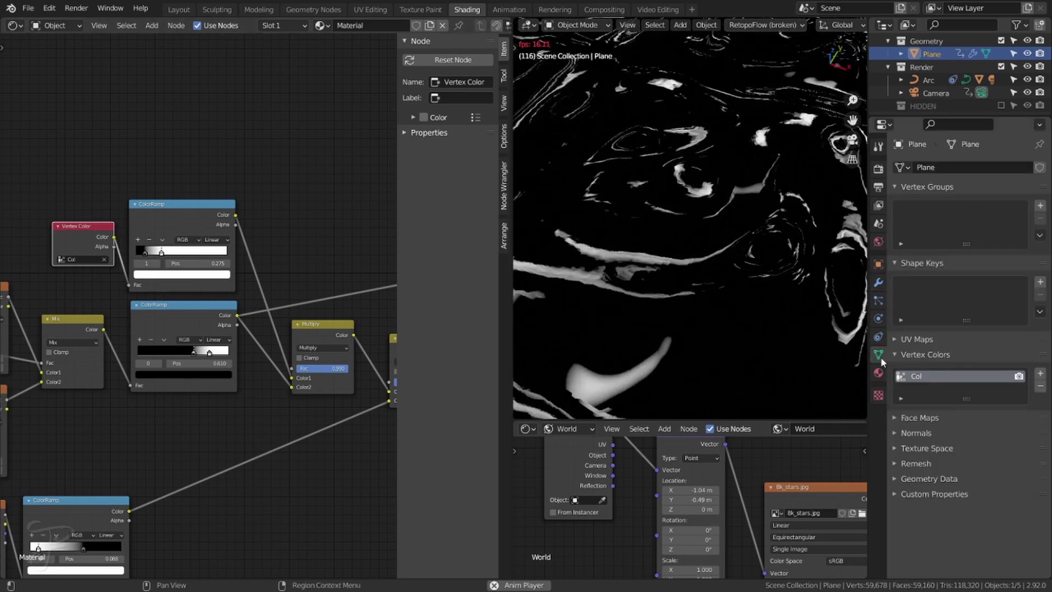
{"action": "left_click", "coordinate": [878, 282]}
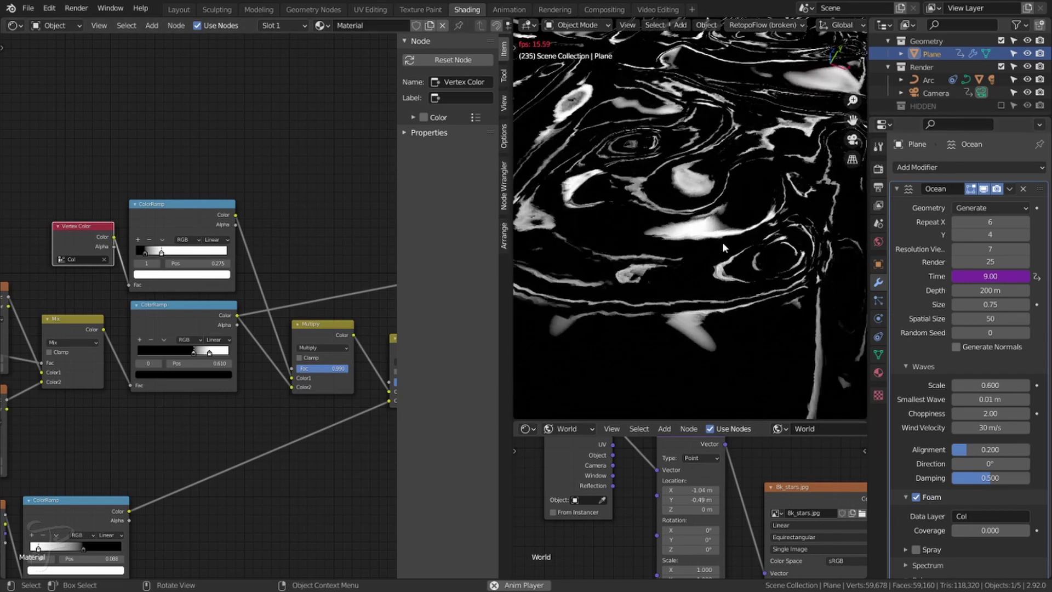
- Preview the ColorRamp fed by the Vertex Color node on the ocean plane
{"action": "left_click", "coordinate": [188, 209], "text": "ctrl+shift"}
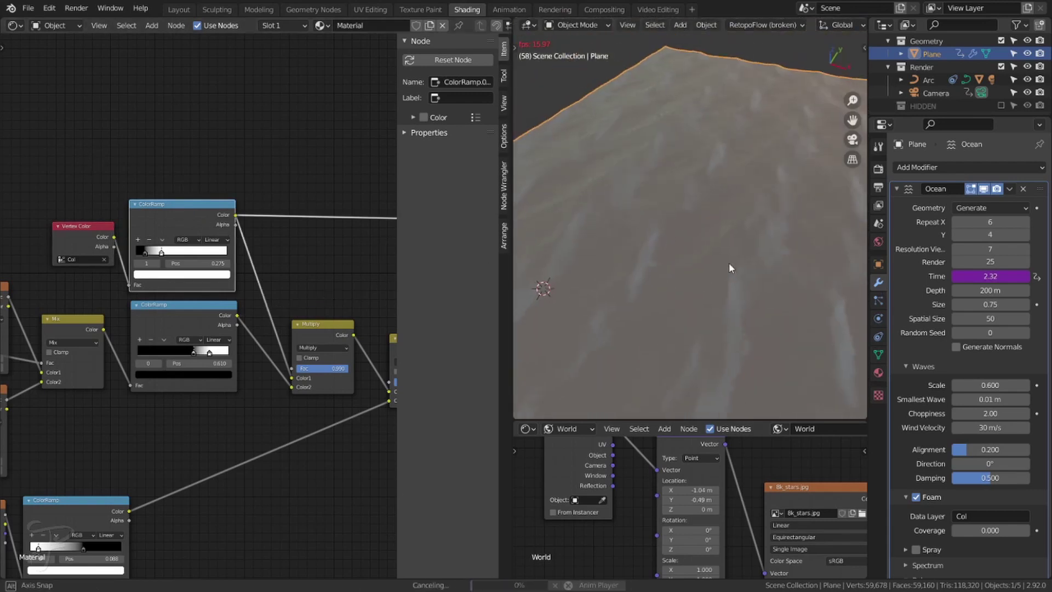
- Play the animation and examine the vertex color ramp's foam pattern across the ocean plane from several angles
{"action": "middle_click_drag", "start_coordinate": [748, 222], "coordinate": [553, 232]}
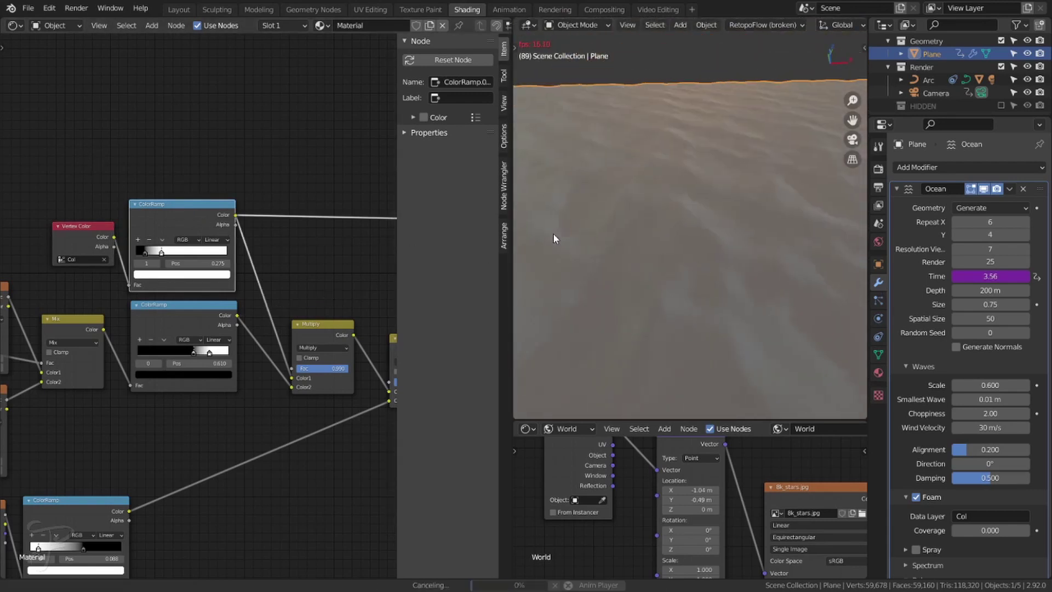
{"action": "middle_click_drag", "start_coordinate": [803, 242], "coordinate": [684, 266]}
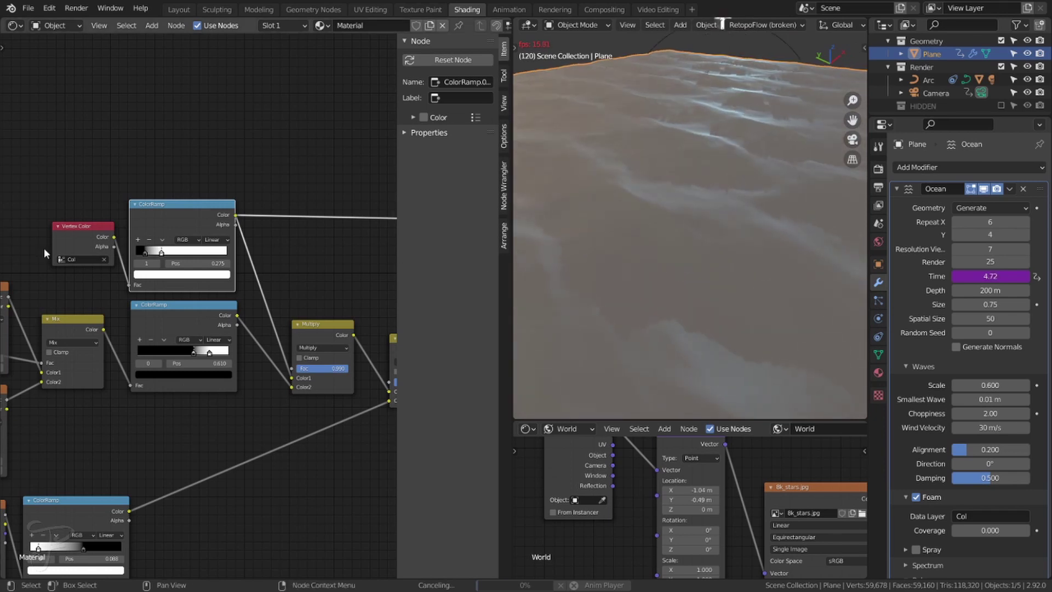
{"action": "key", "text": "space"}
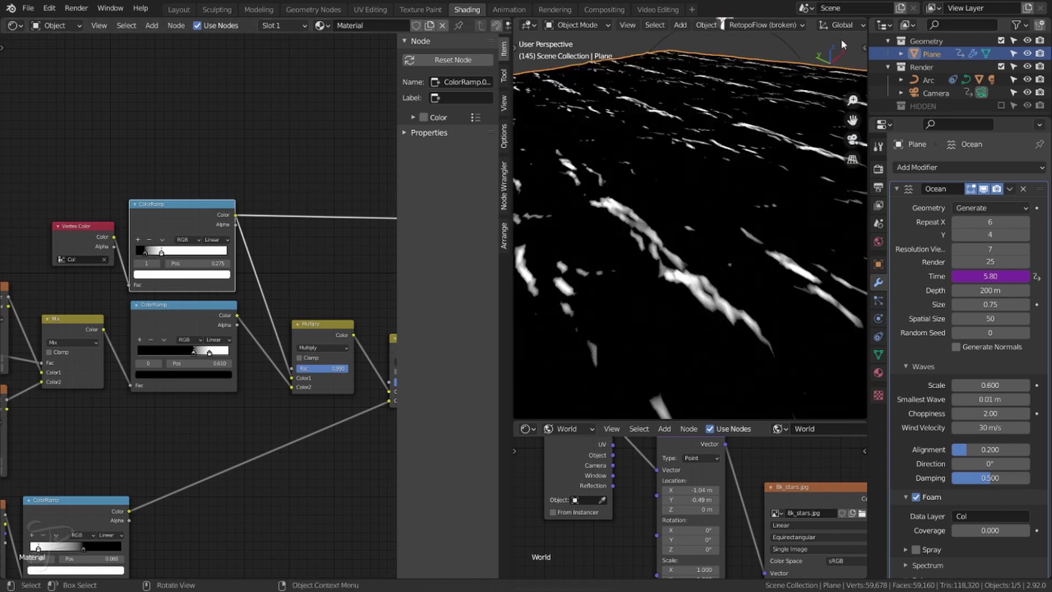
{"action": "middle_click_drag", "start_coordinate": [719, 213], "coordinate": [680, 264]}
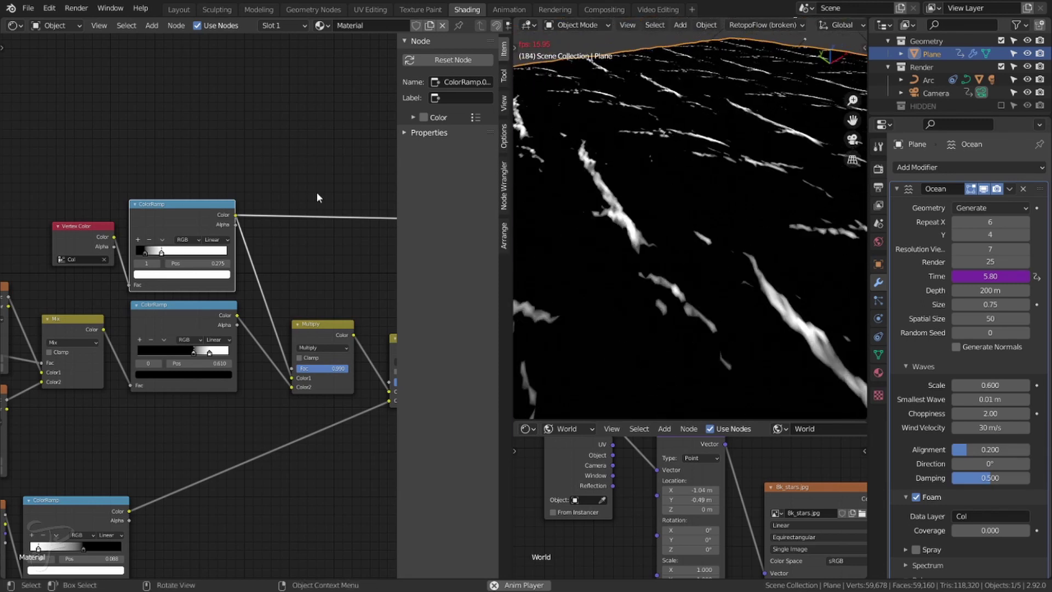
- Preview the Vertex Color node directly on the plane and pause and resume the animation to examine the raw foam data
{"action": "left_click", "coordinate": [75, 228], "text": "ctrl+shift"}
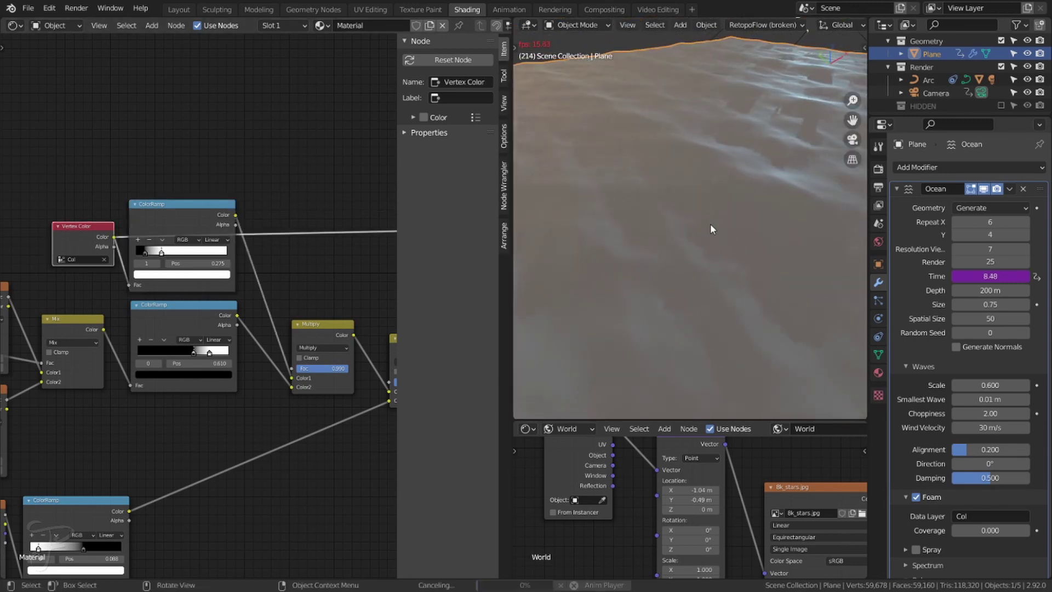
{"action": "key", "text": "space"}
{"action": "key", "text": "space"}
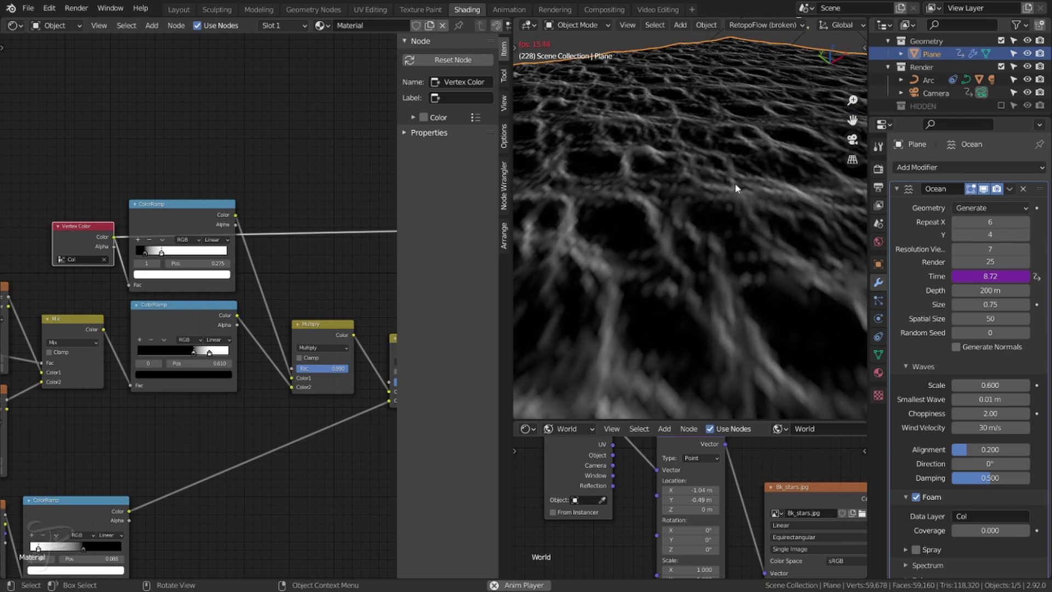
- Compare the noise ColorRamp and the vertex color ramp with the Multiply node that combines them, previewing each on the plane
{"action": "middle_click_drag", "start_coordinate": [317, 317], "coordinate": [235, 291]}
{"action": "left_click", "coordinate": [239, 317], "text": "ctrl+shift"}
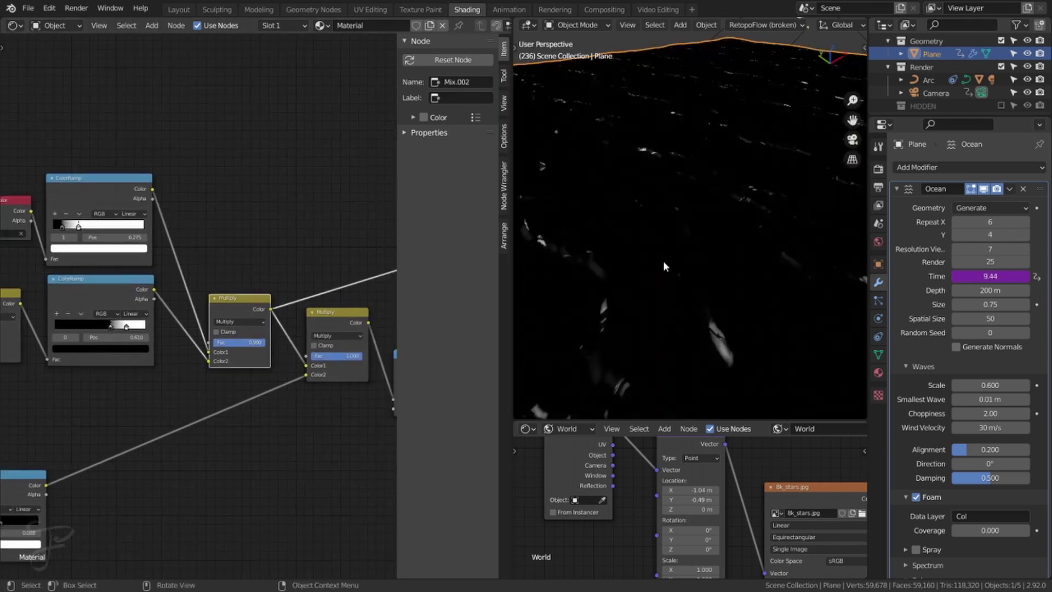
{"action": "left_click", "coordinate": [118, 296], "text": "ctrl+shift"}
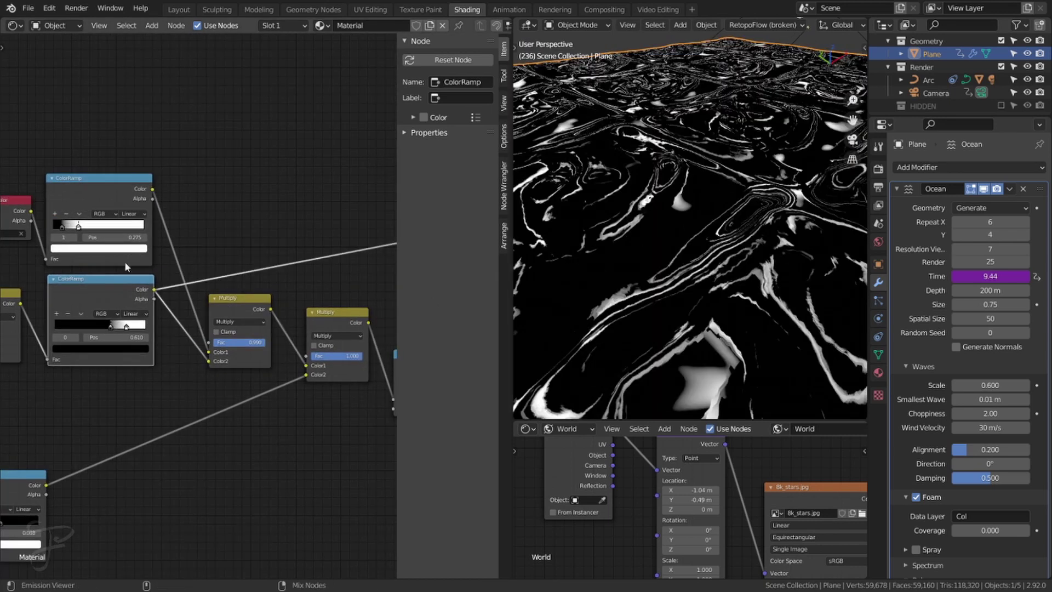
{"action": "left_click", "coordinate": [119, 190], "text": "ctrl+shift"}
{"action": "left_click", "coordinate": [241, 307], "text": "ctrl+shift"}
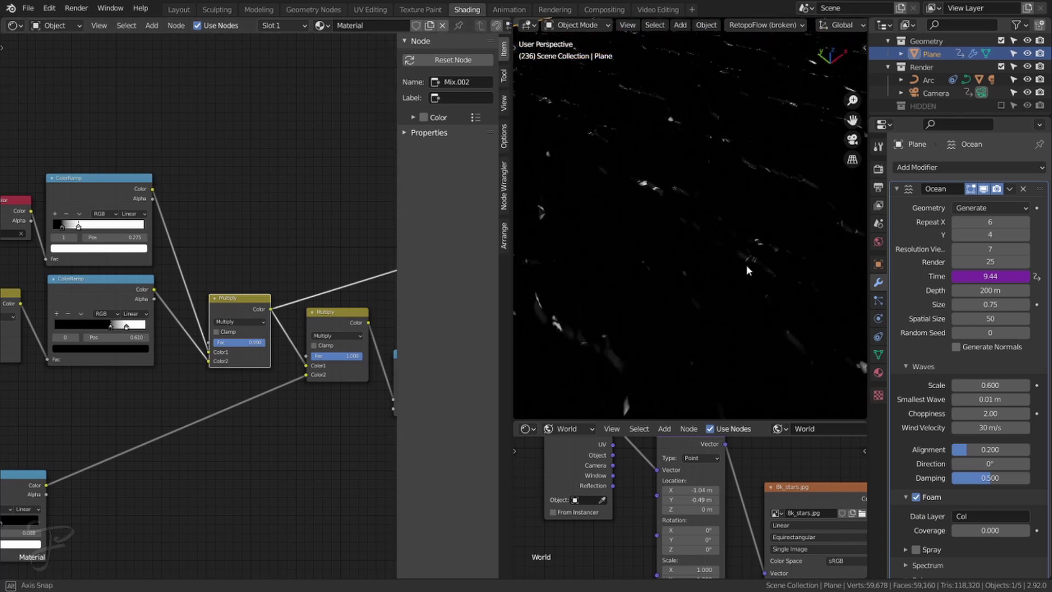
{"action": "scroll", "coordinate": [735, 294], "scroll_direction": "down", "scroll_amount": 4}
{"action": "middle_click_drag", "start_coordinate": [746, 264], "coordinate": [719, 281]}
{"action": "scroll", "coordinate": [737, 298], "scroll_direction": "up", "scroll_amount": 3}
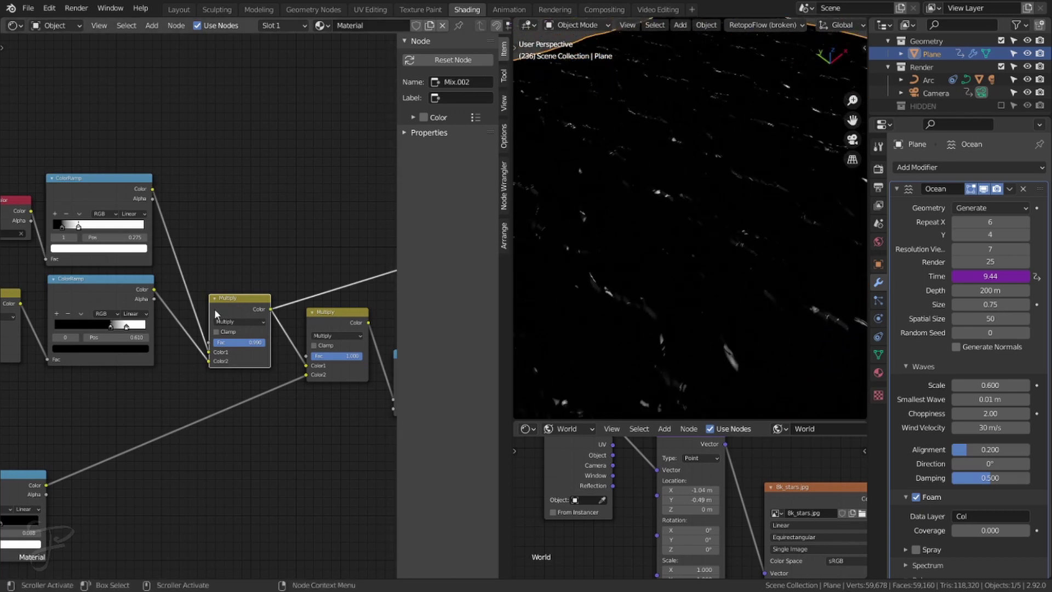
- Trace the node tree from the noise ColorRamp back to the texture coordinate input and along the branch to the Voronoi Texture
{"action": "left_click", "coordinate": [81, 287]}
{"action": "middle_click_drag", "start_coordinate": [211, 291], "coordinate": [349, 276]}
{"action": "middle_click_drag", "start_coordinate": [128, 275], "coordinate": [225, 217]}
{"action": "scroll", "coordinate": [279, 262], "scroll_direction": "down", "scroll_amount": 3}
{"action": "middle_click_drag", "start_coordinate": [76, 243], "coordinate": [274, 231]}
{"action": "scroll", "coordinate": [333, 300], "scroll_direction": "down", "scroll_amount": 4}
{"action": "middle_click_drag", "start_coordinate": [146, 232], "coordinate": [223, 259]}
{"action": "middle_click_drag", "start_coordinate": [390, 286], "coordinate": [188, 281]}
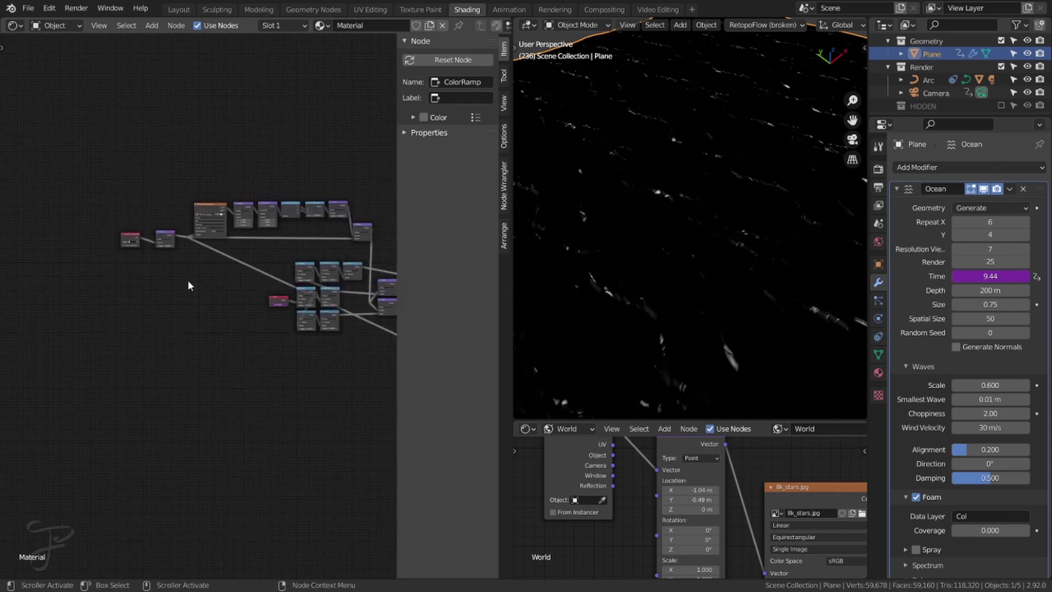
{"action": "scroll", "coordinate": [188, 282], "scroll_direction": "up", "scroll_amount": 4}
{"action": "middle_click_drag", "start_coordinate": [278, 278], "coordinate": [173, 266]}
{"action": "scroll", "coordinate": [174, 265], "scroll_direction": "up", "scroll_amount": 2}
{"action": "middle_click_drag", "start_coordinate": [330, 314], "coordinate": [189, 299]}
{"action": "scroll", "coordinate": [189, 298], "scroll_direction": "up", "scroll_amount": 3}
{"action": "middle_click_drag", "start_coordinate": [320, 308], "coordinate": [234, 277]}
{"action": "scroll", "coordinate": [174, 263], "scroll_direction": "down", "scroll_amount": 2}
{"action": "middle_click_drag", "start_coordinate": [46, 195], "coordinate": [76, 193]}
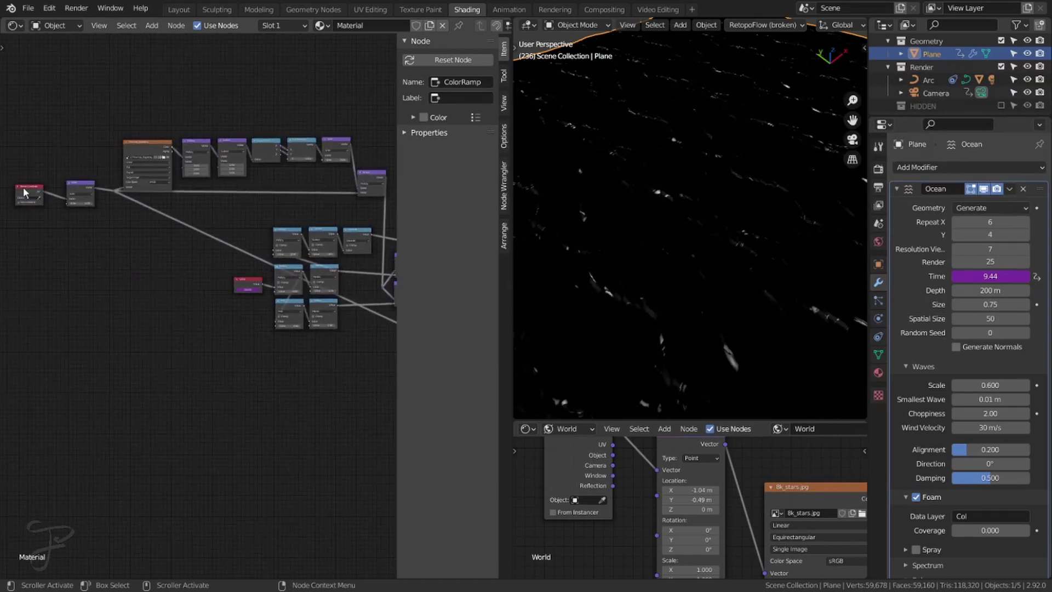
{"action": "scroll", "coordinate": [81, 191], "scroll_direction": "down", "scroll_amount": 2}
{"action": "middle_click_drag", "start_coordinate": [341, 268], "coordinate": [164, 246]}
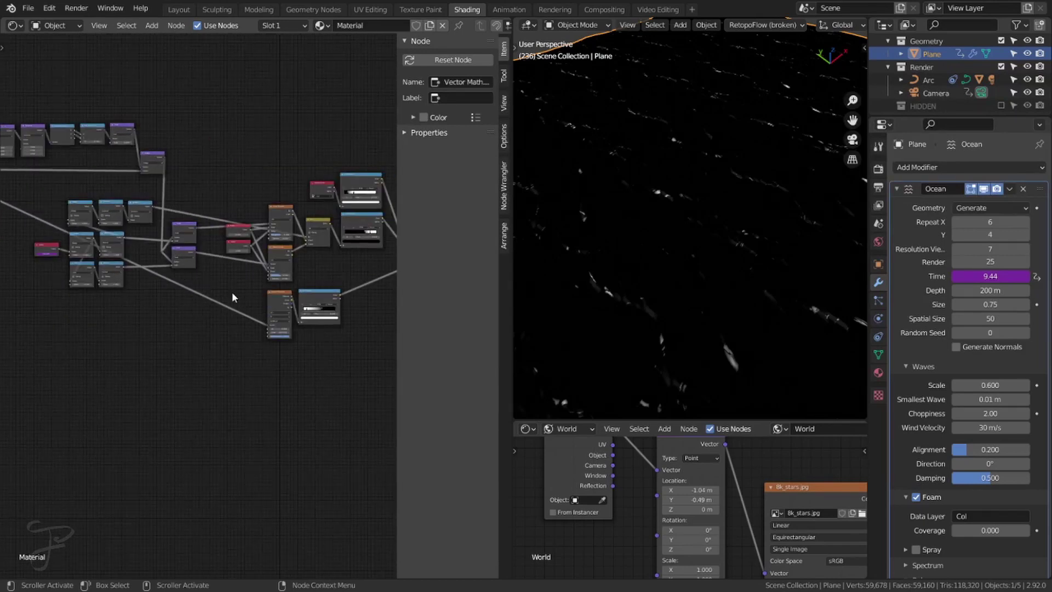
- Preview the Voronoi Texture node on the ocean plane and inspect its pattern up close
{"action": "scroll", "coordinate": [234, 296], "scroll_direction": "up", "scroll_amount": 5}
{"action": "middle_click_drag", "start_coordinate": [234, 296], "coordinate": [140, 270]}
{"action": "scroll", "coordinate": [231, 292], "scroll_direction": "up", "scroll_amount": 4}
{"action": "middle_click_drag", "start_coordinate": [212, 284], "coordinate": [133, 321]}
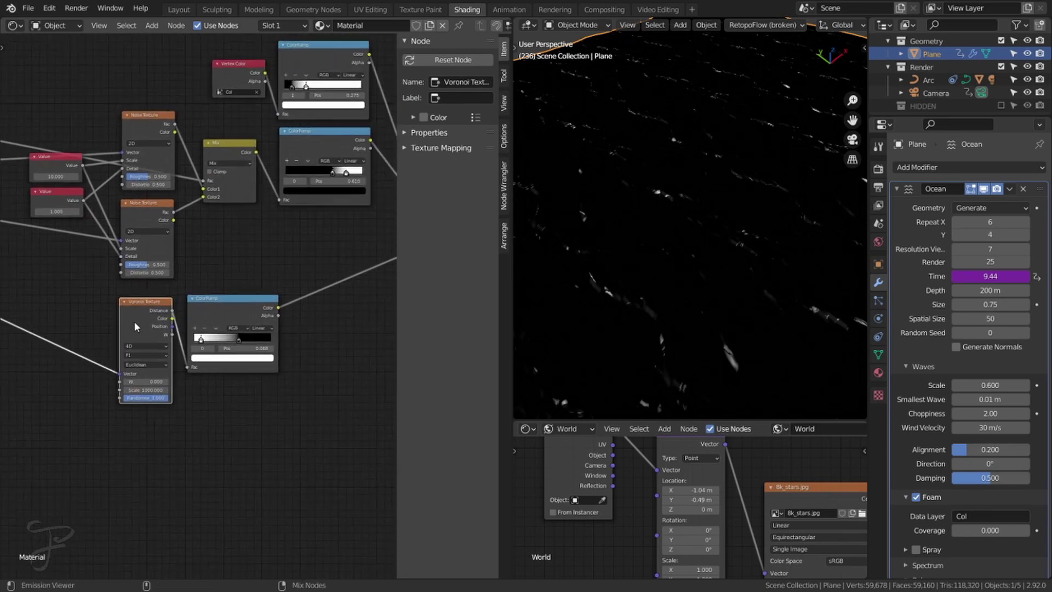
{"action": "left_click", "coordinate": [134, 321], "text": "ctrl+shift"}
{"action": "scroll", "coordinate": [695, 305], "scroll_direction": "up", "scroll_amount": 5}
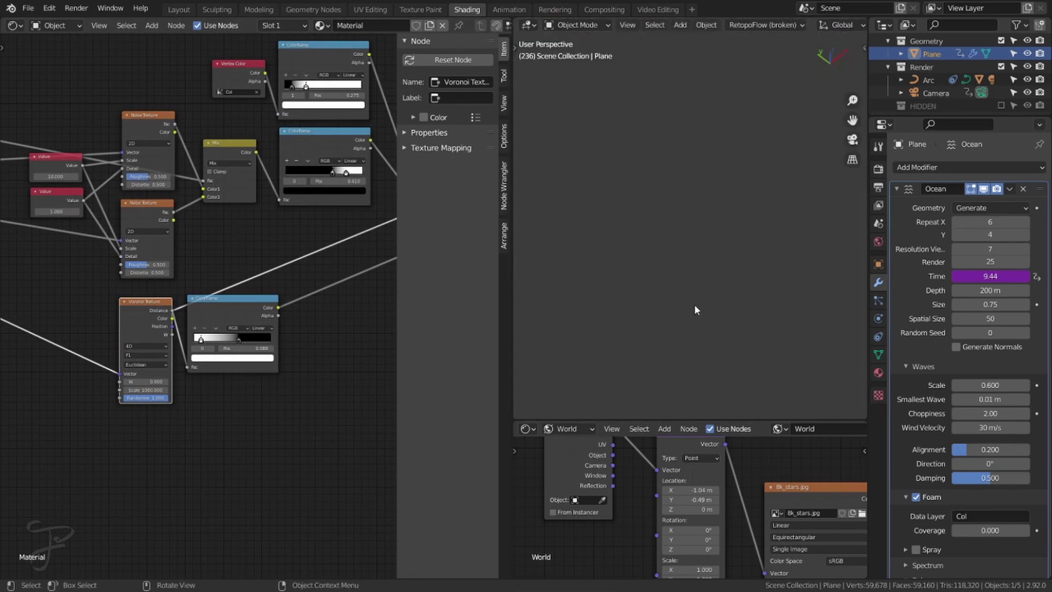
- Preview the second Multiply node, which combines the foam mask with the Voronoi ColorRamp, on the ocean plane
{"action": "middle_click_drag", "start_coordinate": [219, 315], "coordinate": [56, 360]}
{"action": "middle_click_drag", "start_coordinate": [368, 219], "coordinate": [234, 255]}
{"action": "left_click", "coordinate": [235, 255], "text": "ctrl+shift"}
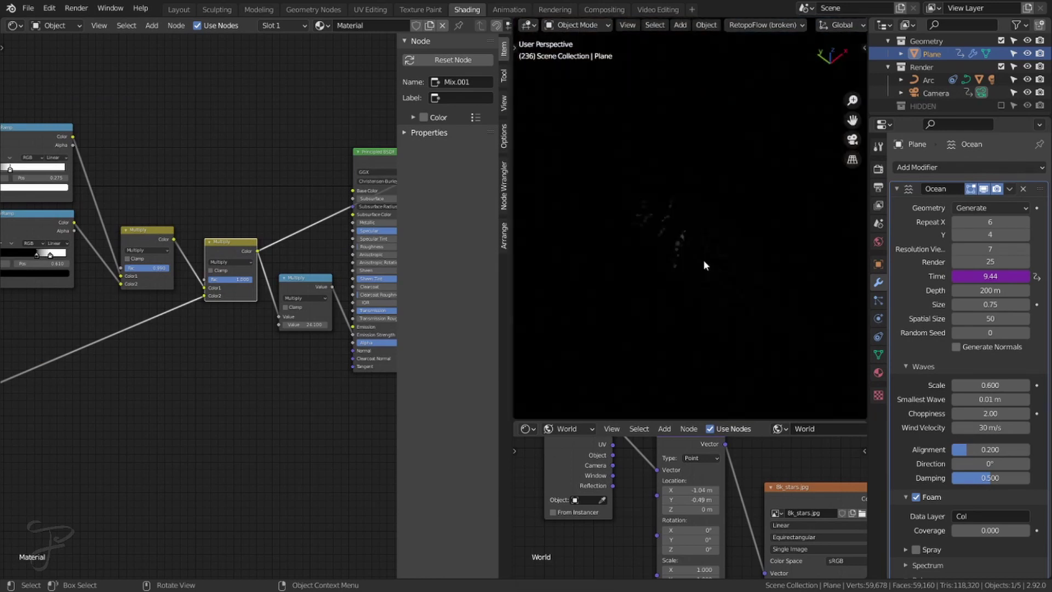
{"action": "mouse_move", "coordinate": [704, 260]}
{"action": "middle_mouse_down"}
{"action": "mouse_move", "coordinate": [676, 174]}
{"action": "mouse_move", "coordinate": [735, 183]}
{"action": "mouse_move", "coordinate": [738, 211]}
{"action": "mouse_move", "coordinate": [713, 248]}
{"action": "middle_mouse_up"}
- Play the animation and examine the combined foam and Voronoi mask up close from several angles
{"action": "key", "text": "space"}
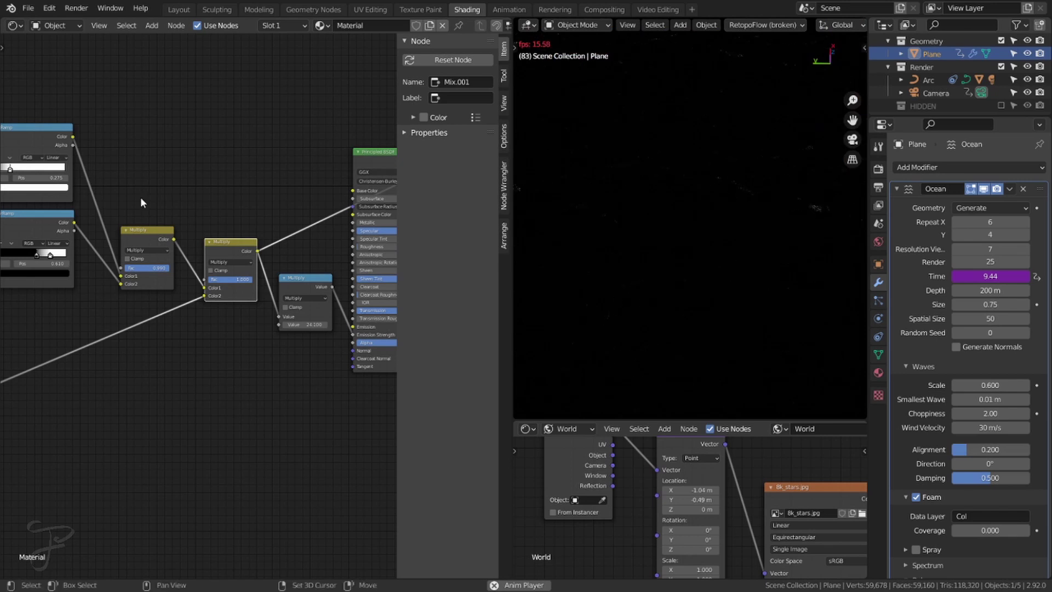
{"action": "middle_click_drag", "start_coordinate": [11, 148], "coordinate": [46, 178]}
{"action": "middle_click_drag", "start_coordinate": [242, 206], "coordinate": [229, 168]}
{"action": "scroll", "coordinate": [217, 219], "scroll_direction": "down", "scroll_amount": 3}
{"action": "mouse_move", "coordinate": [203, 216]}
{"action": "middle_mouse_down"}
{"action": "mouse_move", "coordinate": [359, 204]}
{"action": "mouse_move", "coordinate": [190, 210]}
{"action": "middle_mouse_up"}
{"action": "middle_click_drag", "start_coordinate": [840, 279], "coordinate": [636, 277]}
{"action": "scroll", "coordinate": [729, 281], "scroll_direction": "up", "scroll_amount": 5}
{"action": "mouse_move", "coordinate": [739, 223]}
{"action": "middle_mouse_down"}
{"action": "mouse_move", "coordinate": [735, 245]}
{"action": "mouse_move", "coordinate": [744, 229]}
{"action": "mouse_move", "coordinate": [696, 271]}
{"action": "mouse_move", "coordinate": [707, 256]}
{"action": "mouse_move", "coordinate": [685, 320]}
{"action": "middle_mouse_up"}
{"action": "scroll", "coordinate": [735, 245], "scroll_direction": "up", "scroll_amount": 4}
{"action": "mouse_move", "coordinate": [709, 177]}
{"action": "middle_mouse_down", "text": "shift"}
{"action": "mouse_move", "coordinate": [683, 242]}
{"action": "mouse_move", "coordinate": [687, 217]}
{"action": "middle_mouse_up", "text": "shift"}
{"action": "middle_click_drag", "start_coordinate": [640, 147], "coordinate": [649, 169]}
{"action": "key", "text": "space"}
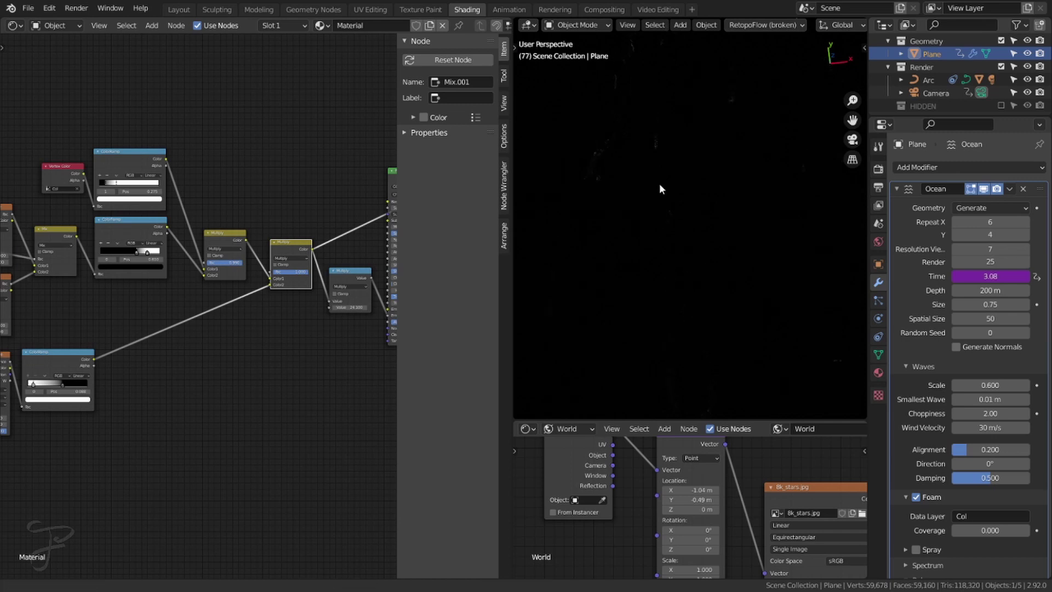
- Preview the Principled BSDF on the plane and examine its settings and the Multiply node feeding its Emission Strength
{"action": "middle_click_drag", "start_coordinate": [293, 224], "coordinate": [175, 257]}
{"action": "left_click", "coordinate": [313, 202]}
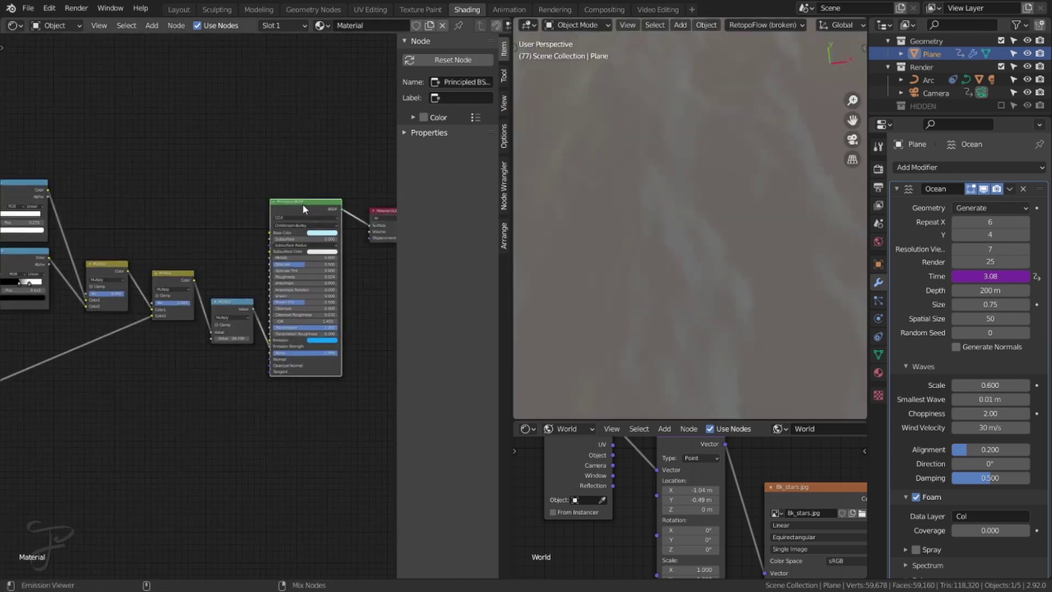
{"action": "key", "text": "KP_Decimal"}
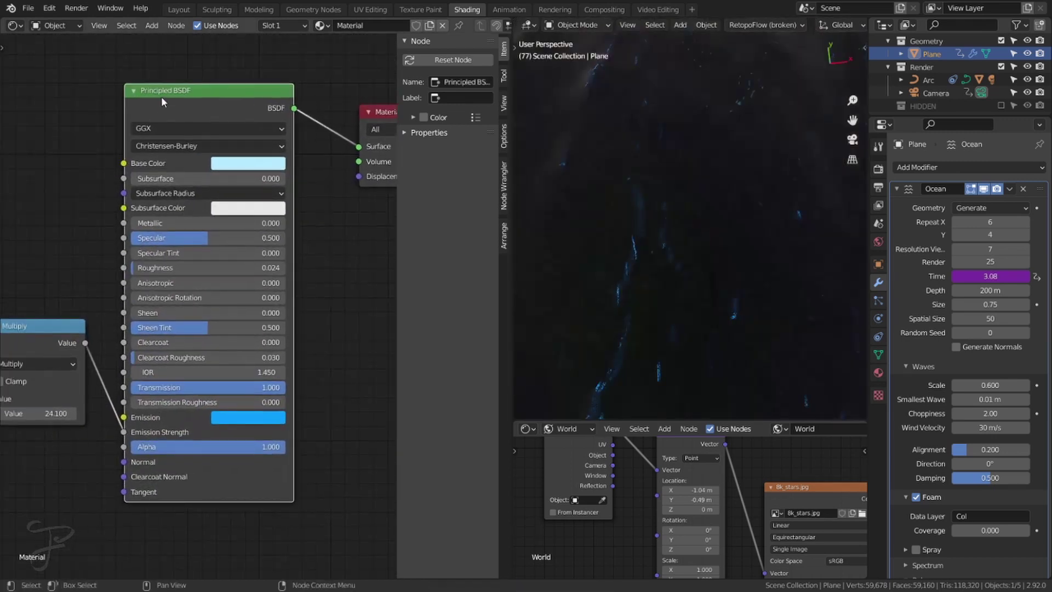
{"action": "middle_click_drag", "start_coordinate": [53, 373], "coordinate": [124, 376]}
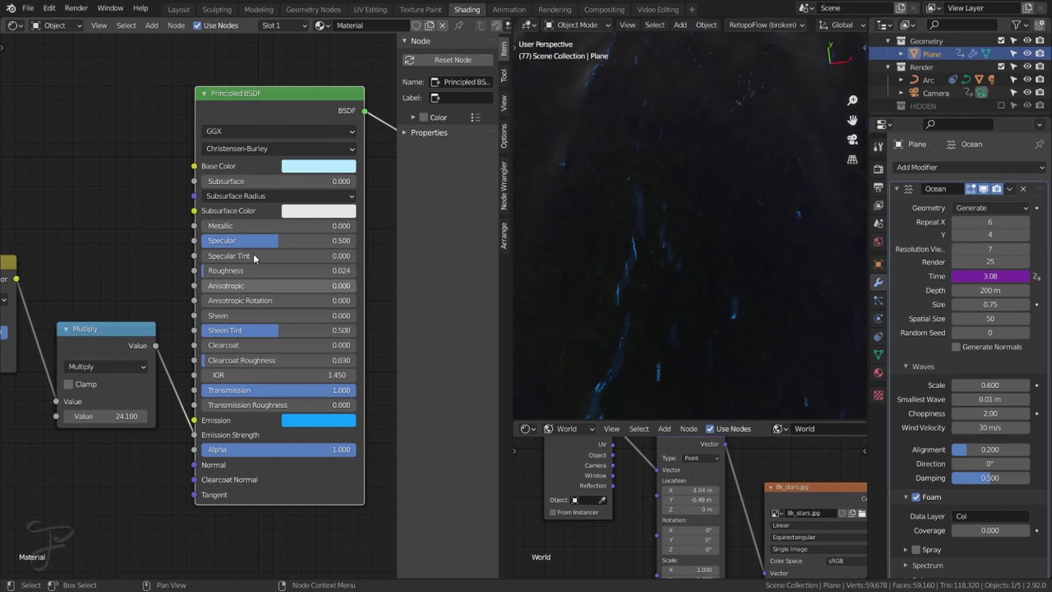
- Examine the glowing blue foam particles on the rendered waves from several angles
{"action": "scroll", "coordinate": [647, 248], "scroll_direction": "down", "scroll_amount": 5}
{"action": "middle_click_drag", "start_coordinate": [646, 247], "coordinate": [677, 239]}
{"action": "mouse_move", "coordinate": [226, 108]}
{"action": "left_mouse_down"}
{"action": "mouse_move", "coordinate": [219, 80]}
{"action": "mouse_move", "coordinate": [231, 94]}
{"action": "left_mouse_up"}
{"action": "middle_click_drag", "start_coordinate": [721, 268], "coordinate": [659, 261]}
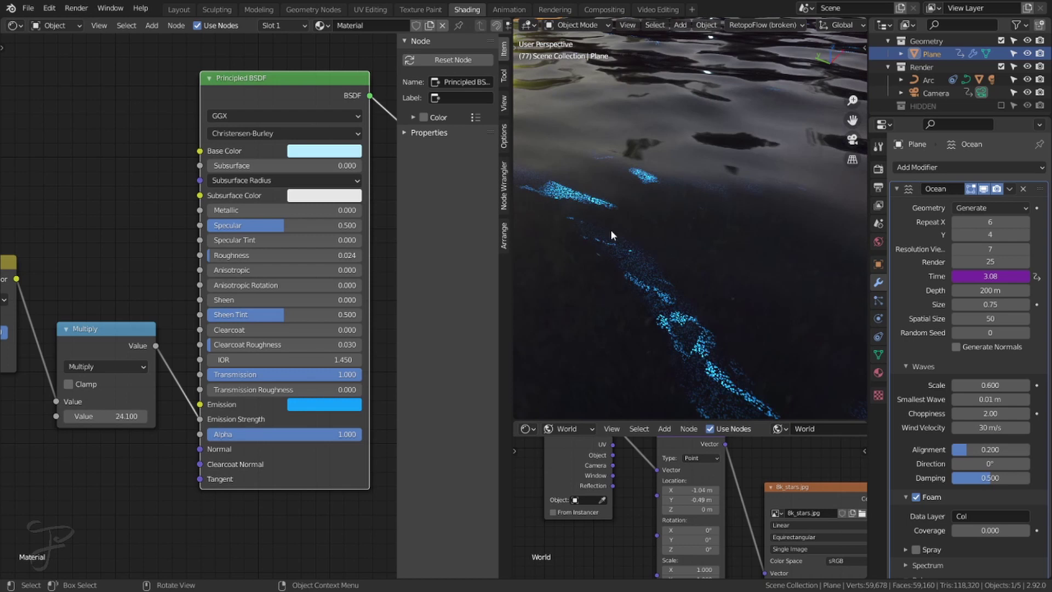
{"action": "middle_click_drag", "start_coordinate": [699, 341], "coordinate": [765, 249]}
{"action": "middle_click_drag", "start_coordinate": [700, 267], "coordinate": [655, 288]}
- Link the noise ColorRamp straight into Color1 of the second Multiply node and play the animation to see the unmasked glow
{"action": "scroll", "coordinate": [170, 266], "scroll_direction": "down", "scroll_amount": 4}
{"action": "middle_click_drag", "start_coordinate": [96, 279], "coordinate": [351, 287]}
{"action": "scroll", "coordinate": [350, 288], "scroll_direction": "down", "scroll_amount": 4}
{"action": "middle_click_drag", "start_coordinate": [47, 277], "coordinate": [162, 279]}
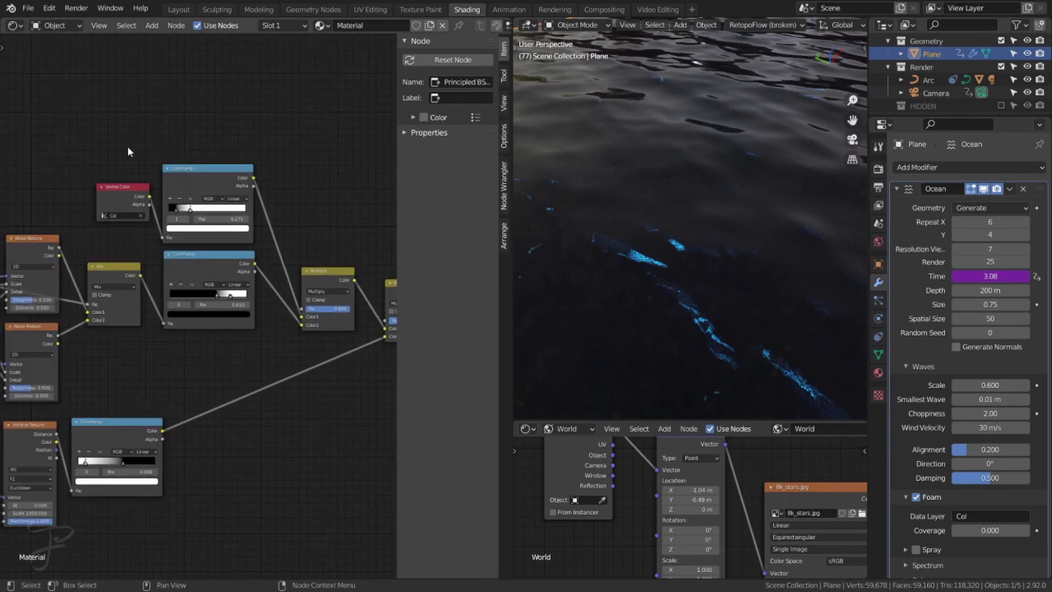
{"action": "middle_click_drag", "start_coordinate": [312, 258], "coordinate": [225, 262]}
{"action": "scroll", "coordinate": [257, 292], "scroll_direction": "up", "scroll_amount": 2}
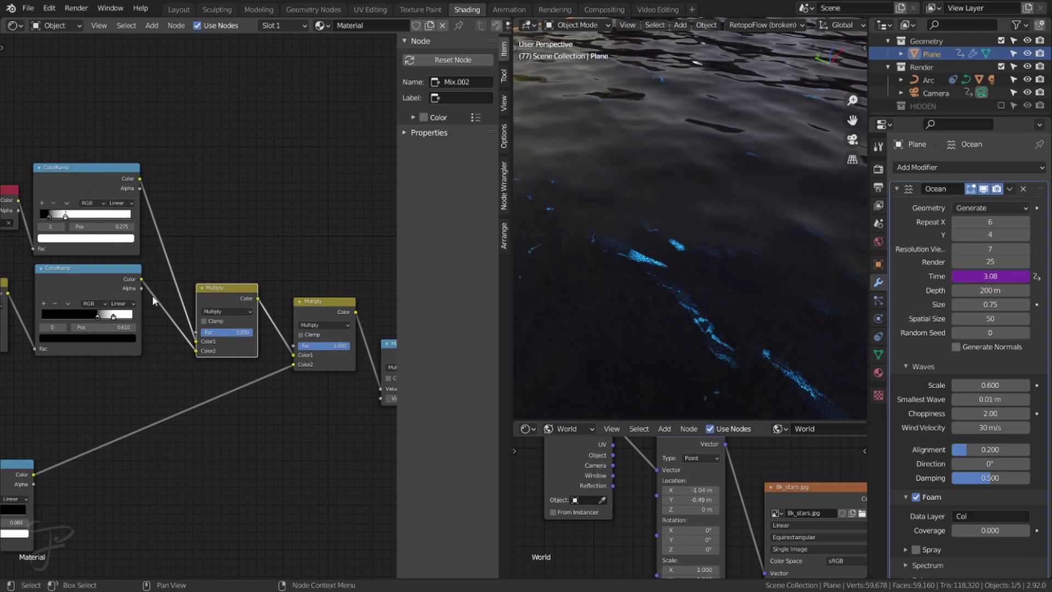
{"action": "left_click", "coordinate": [139, 280], "text": "ctrl+shift"}
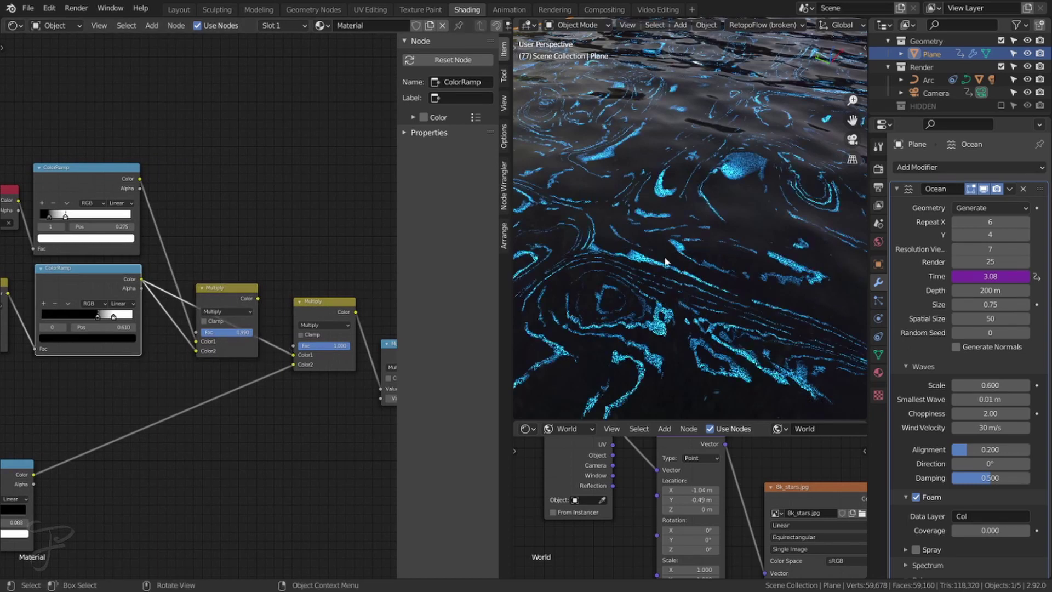
{"action": "key", "text": "space"}
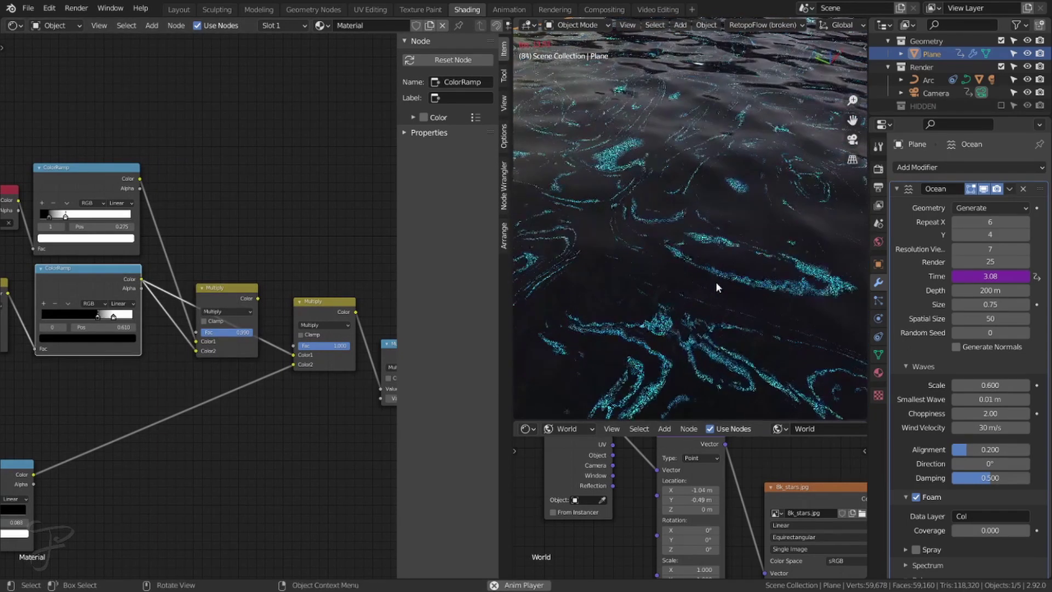
{"action": "key", "text": "space"}
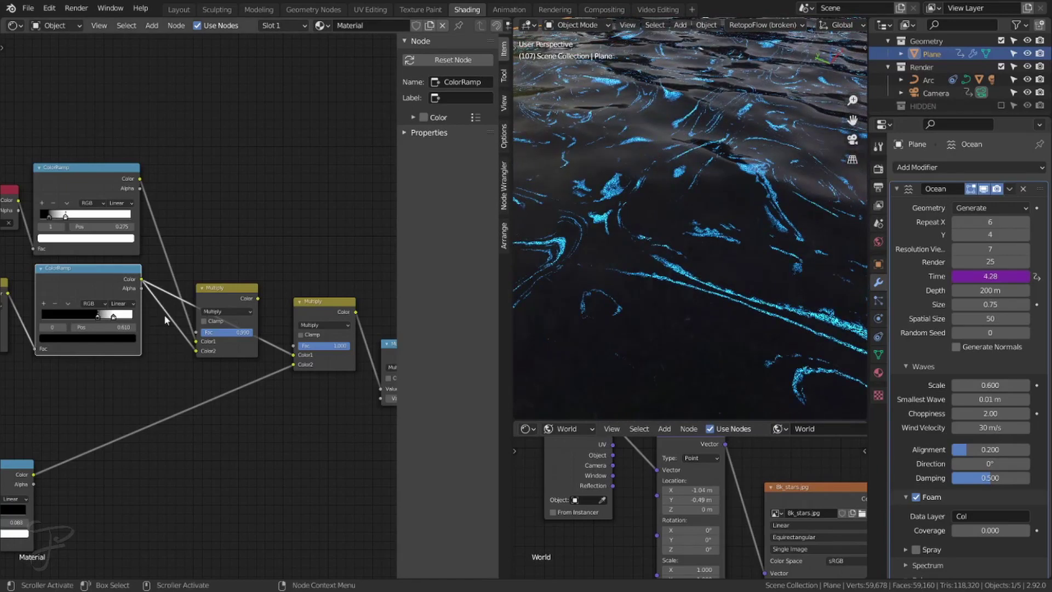
- Relink the first Multiply node to Color1 of the second one and compare the glow with the first Multiply muted and unmuted
{"action": "left_click_drag", "start_coordinate": [259, 298], "coordinate": [262, 311]}
{"action": "left_click_drag", "start_coordinate": [300, 358], "coordinate": [296, 355]}
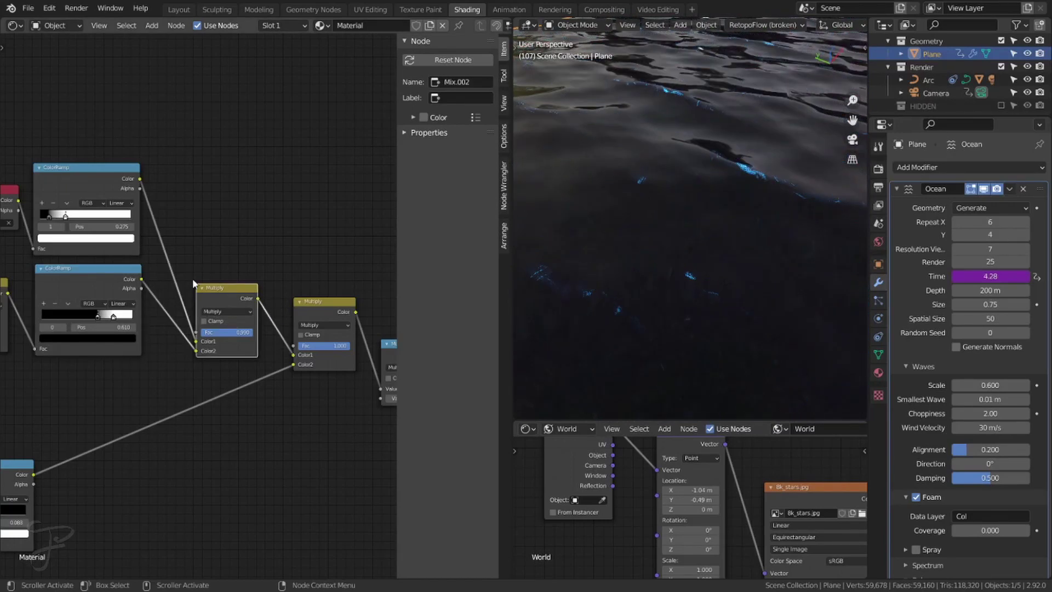
{"action": "key", "text": "m"}
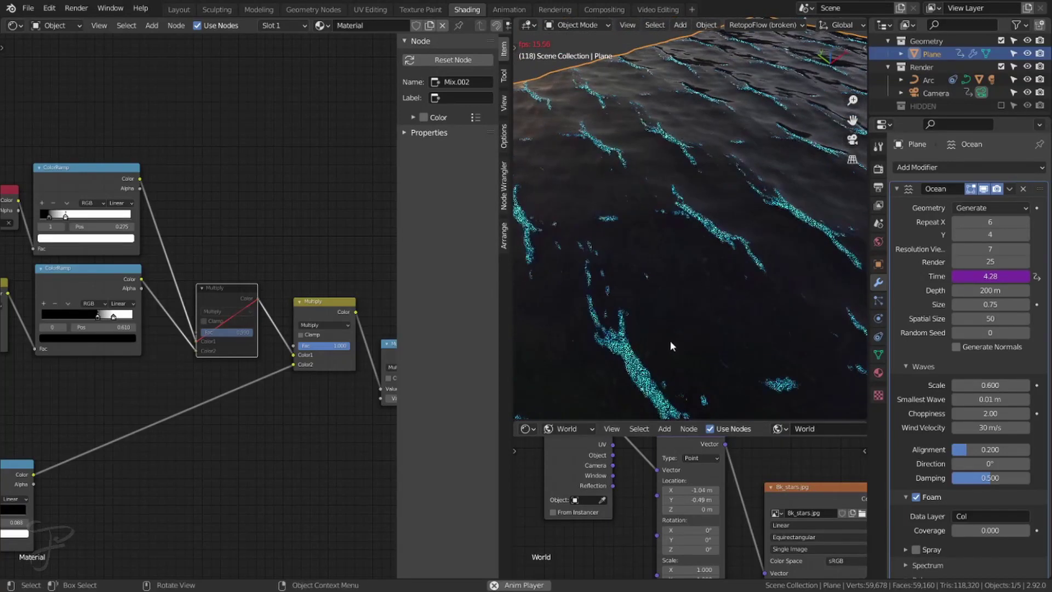
{"action": "key", "text": "m"}
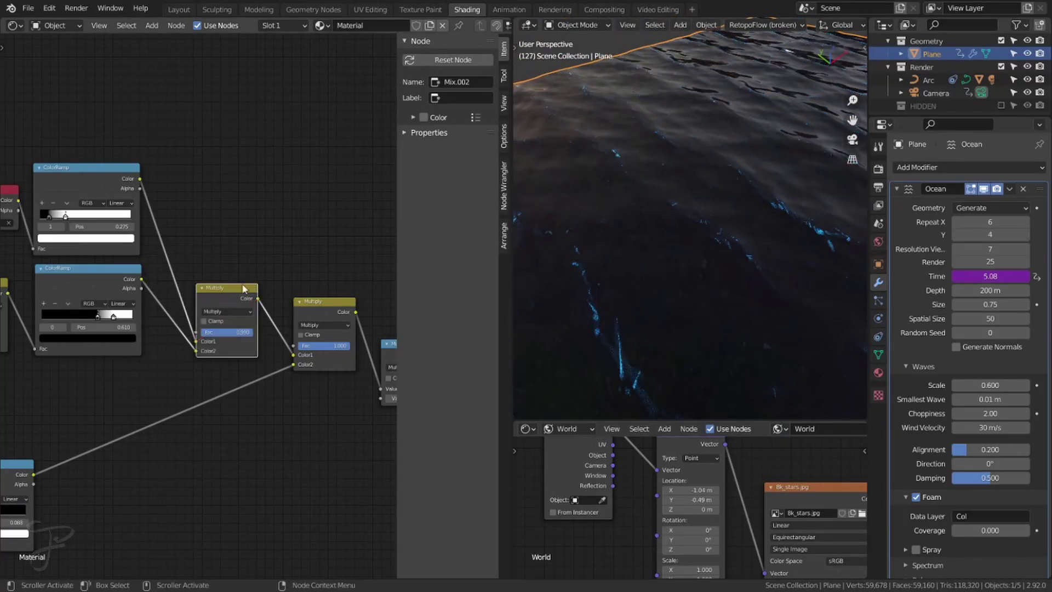
- View the whole ocean surface with the plane deselected and examine the noise texture and ColorRamp nodes behind the foam glow
{"action": "scroll", "coordinate": [686, 255], "scroll_direction": "down", "scroll_amount": 4}
{"action": "left_click", "coordinate": [600, 76]}
{"action": "middle_click_drag", "start_coordinate": [638, 164], "coordinate": [661, 174]}
{"action": "scroll", "coordinate": [199, 277], "scroll_direction": "down", "scroll_amount": 4}
{"action": "middle_click_drag", "start_coordinate": [198, 277], "coordinate": [317, 269]}
{"action": "scroll", "coordinate": [92, 267], "scroll_direction": "up", "scroll_amount": 3}
{"action": "middle_click_drag", "start_coordinate": [92, 267], "coordinate": [104, 239]}
{"action": "left_click", "coordinate": [104, 239]}
{"action": "scroll", "coordinate": [348, 356], "scroll_direction": "down", "scroll_amount": 1}
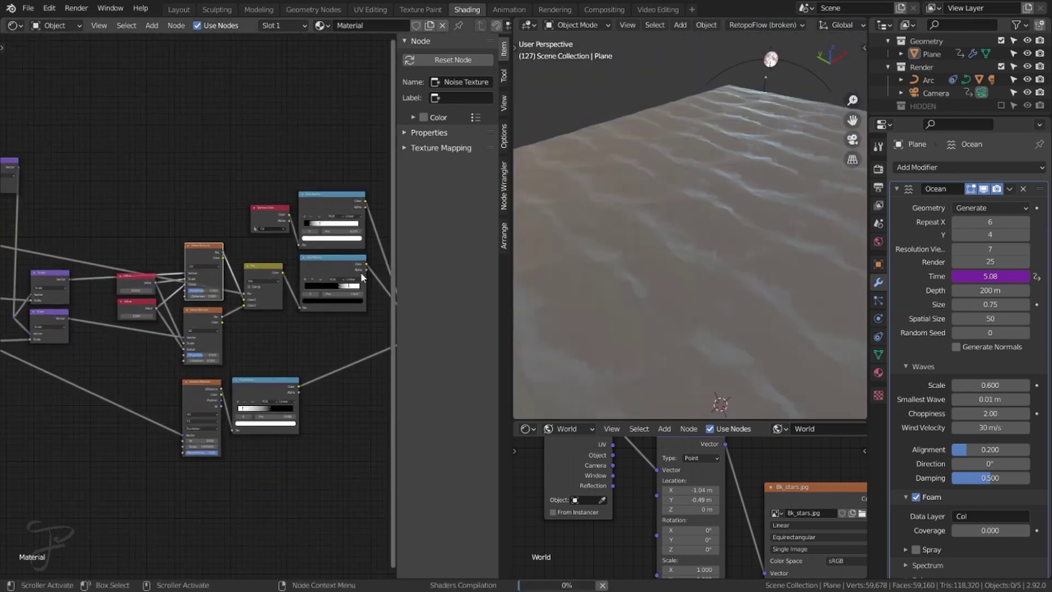
{"action": "left_click", "coordinate": [268, 263]}
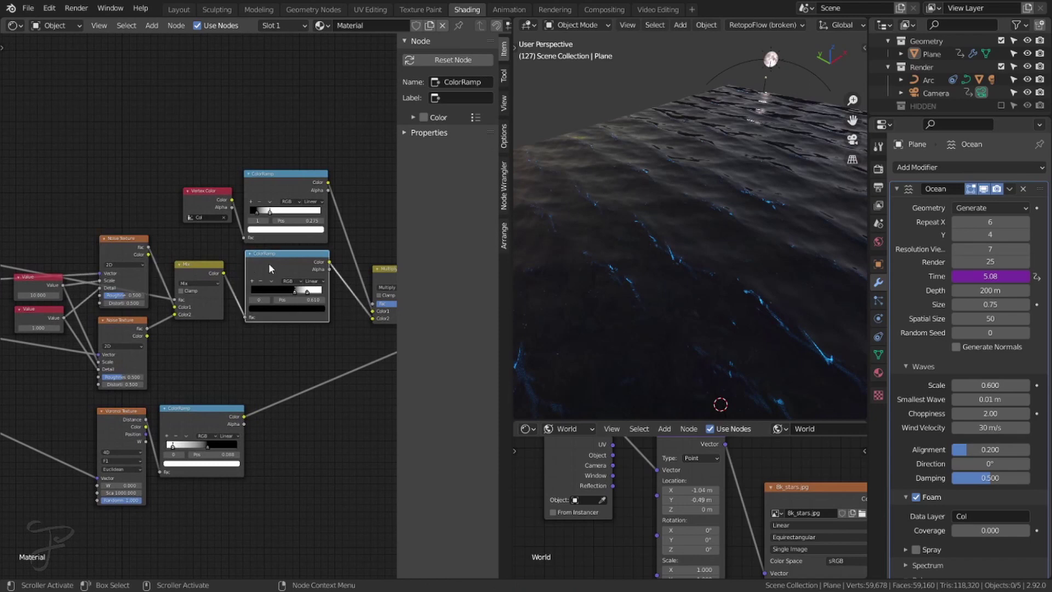
- Preview the vertex color ramp and the noise ColorRamp in turn on the ocean plane
{"action": "middle_click_drag", "start_coordinate": [268, 263], "coordinate": [165, 277]}
{"action": "scroll", "coordinate": [165, 280], "scroll_direction": "up", "scroll_amount": 3}
{"action": "mouse_move", "coordinate": [156, 262]}
{"action": "left_mouse_down"}
{"action": "mouse_move", "coordinate": [147, 270]}
{"action": "mouse_move", "coordinate": [150, 255]}
{"action": "left_mouse_up"}
{"action": "left_click", "coordinate": [118, 162], "text": "ctrl+shift"}
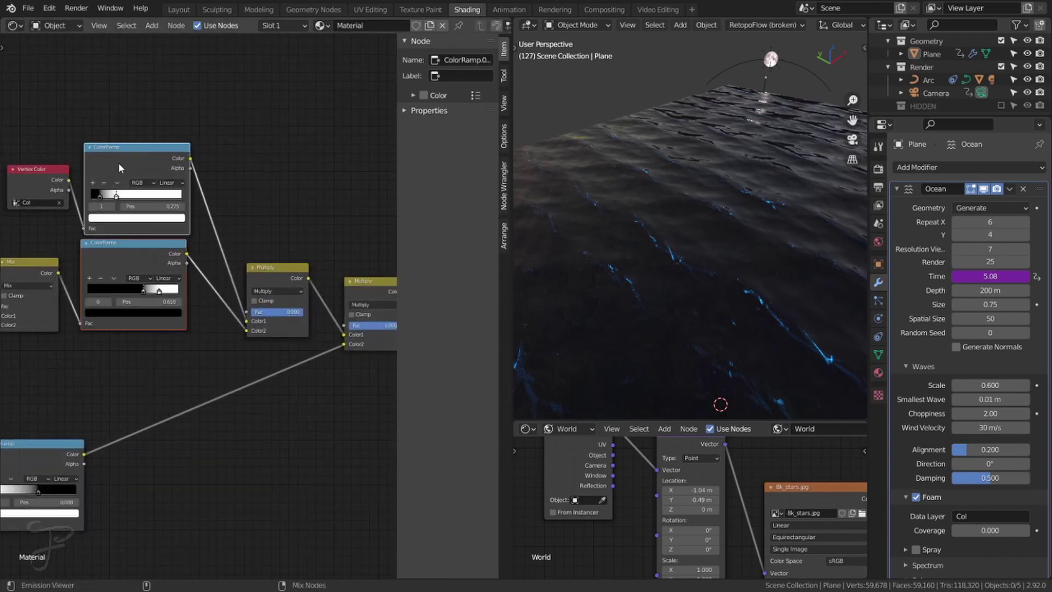
{"action": "left_click", "coordinate": [117, 257], "text": "ctrl+shift"}
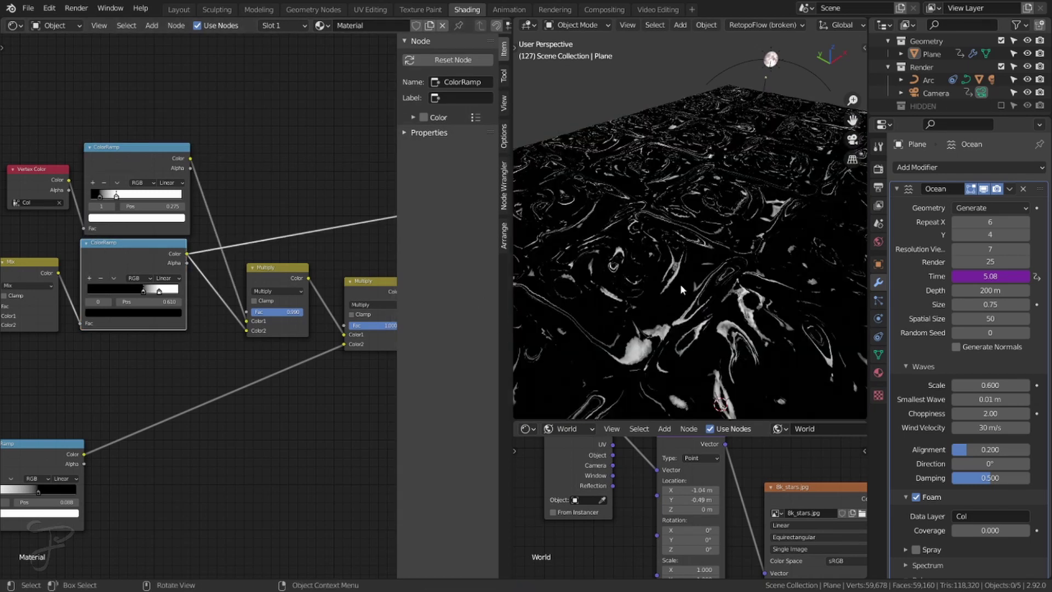
- Set the second Noise Texture node's dimensions to 4D
{"action": "middle_click_drag", "start_coordinate": [126, 311], "coordinate": [249, 322]}
{"action": "scroll", "coordinate": [249, 322], "scroll_direction": "up", "scroll_amount": 4}
{"action": "left_click", "coordinate": [157, 354]}
{"action": "left_click", "coordinate": [152, 409]}
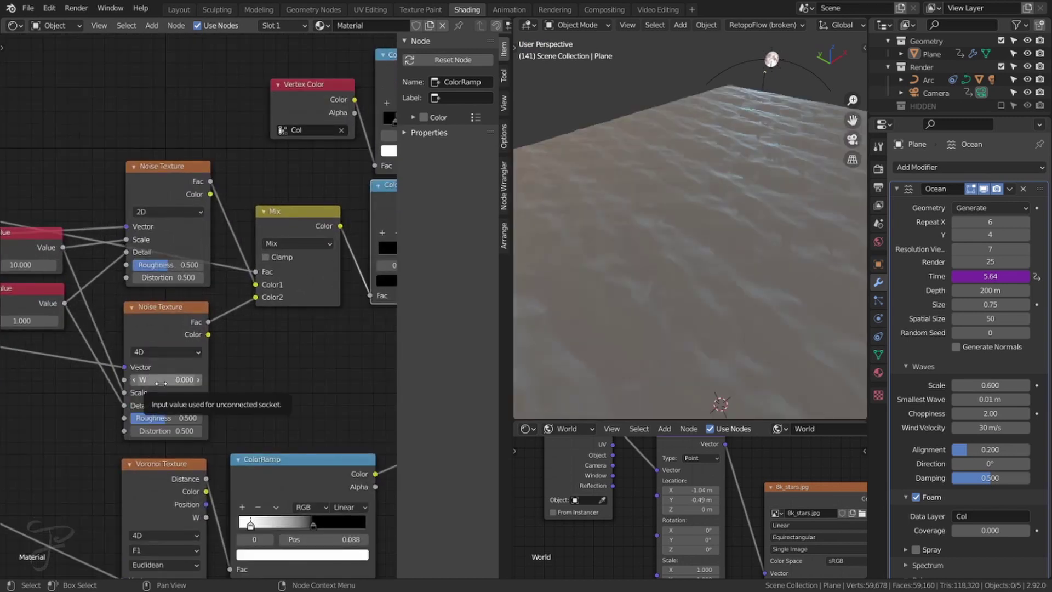
- Try driving the second Noise Texture's W value with #frame, and undo it together with the 4D setting
{"action": "left_click", "coordinate": [163, 381]}
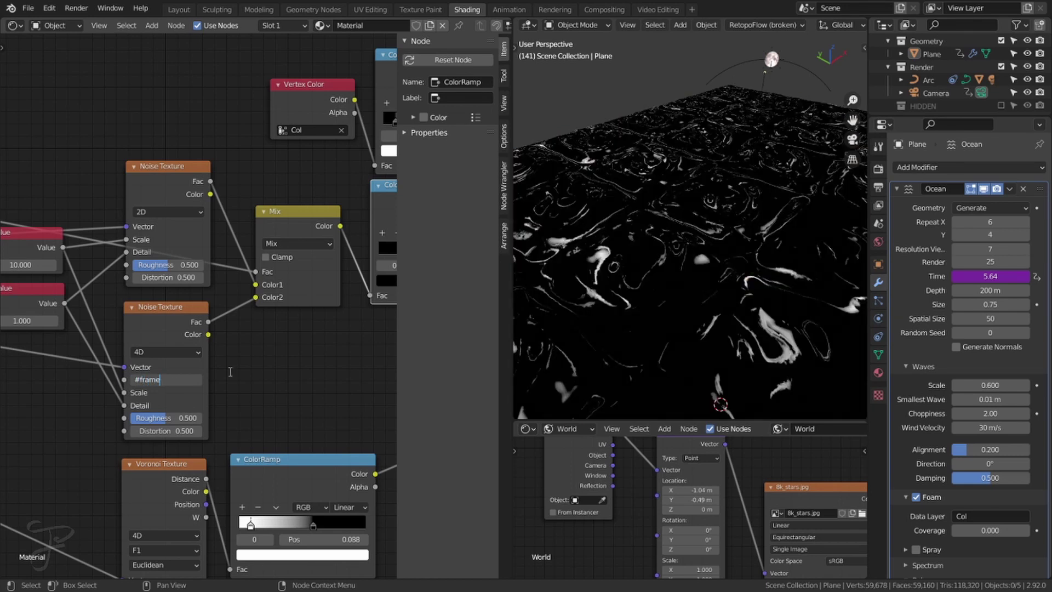
{"action": "key", "text": "Return"}
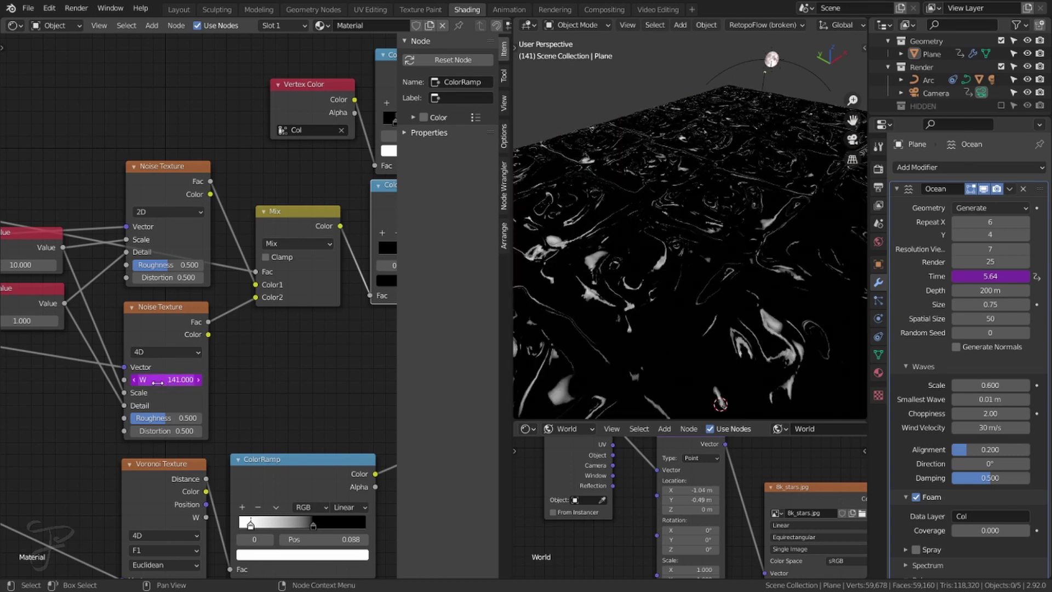
{"action": "key", "text": "ctrl+z"}
{"action": "key", "text": "ctrl+z"}
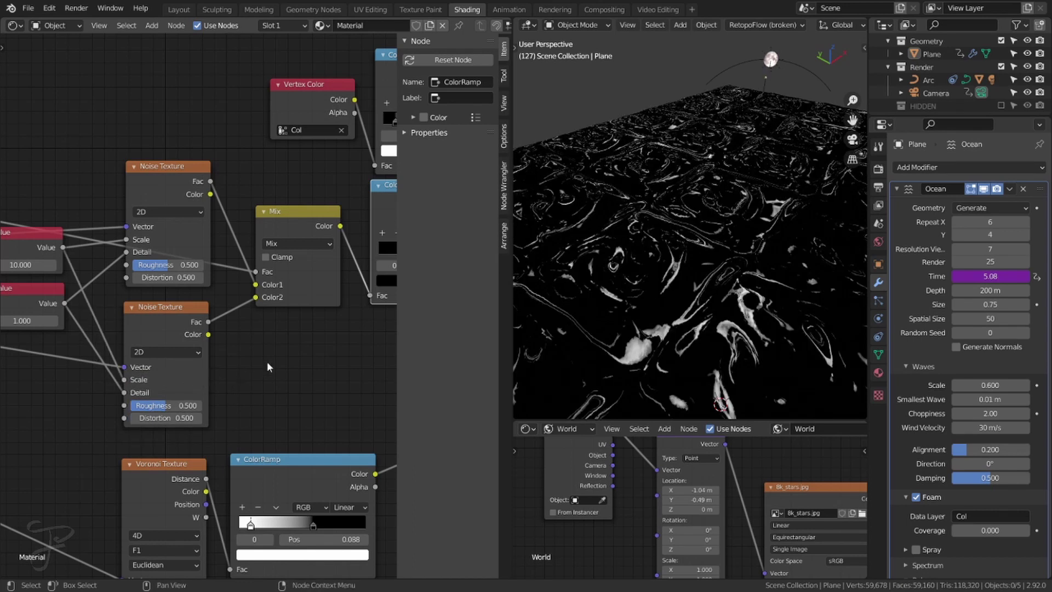
- Connect the Principled BSDF back to the Material Output and view the shaded ocean surface
{"action": "left_click", "coordinate": [268, 367]}
{"action": "scroll", "coordinate": [302, 338], "scroll_direction": "down", "scroll_amount": 5}
{"action": "middle_click_drag", "start_coordinate": [384, 295], "coordinate": [3, 333]}
{"action": "scroll", "coordinate": [290, 239], "scroll_direction": "up", "scroll_amount": 2}
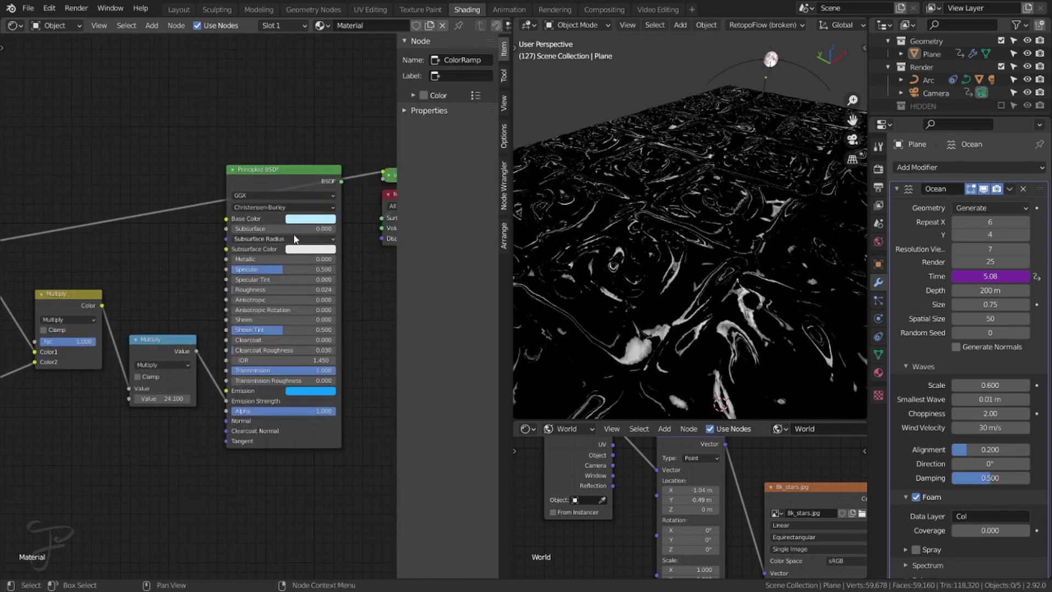
{"action": "middle_click_drag", "start_coordinate": [274, 183], "coordinate": [212, 191]}
{"action": "middle_click_drag", "start_coordinate": [597, 274], "coordinate": [482, 293]}
{"action": "middle_click_drag", "start_coordinate": [696, 252], "coordinate": [607, 192]}
{"action": "left_click", "coordinate": [202, 191], "text": "ctrl+shift"}
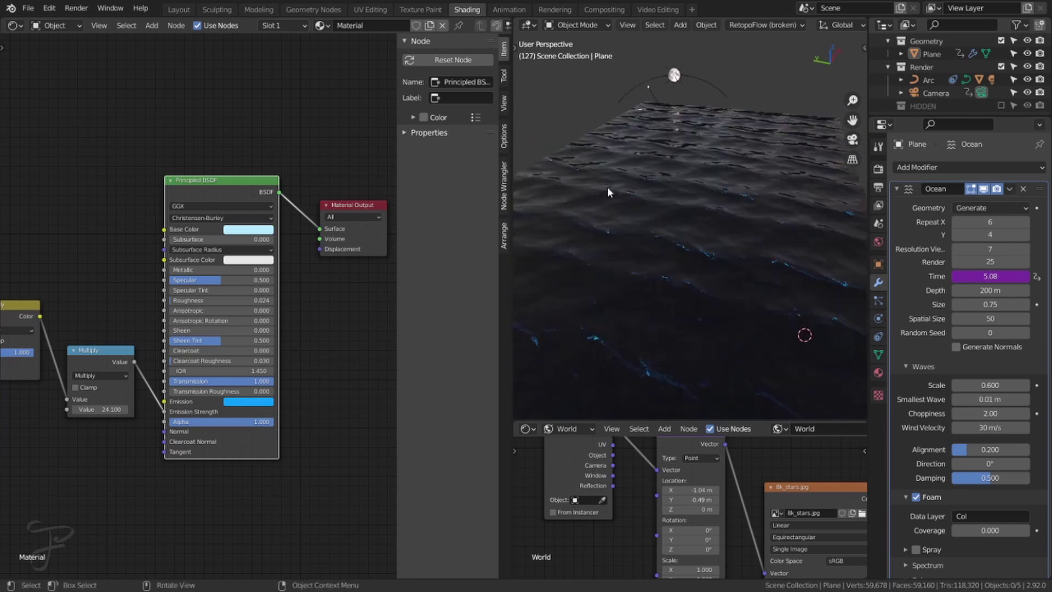
- Select the camera in camera view and switch to the Animation workspace with a wider graph editor
{"action": "left_click", "coordinate": [675, 76]}
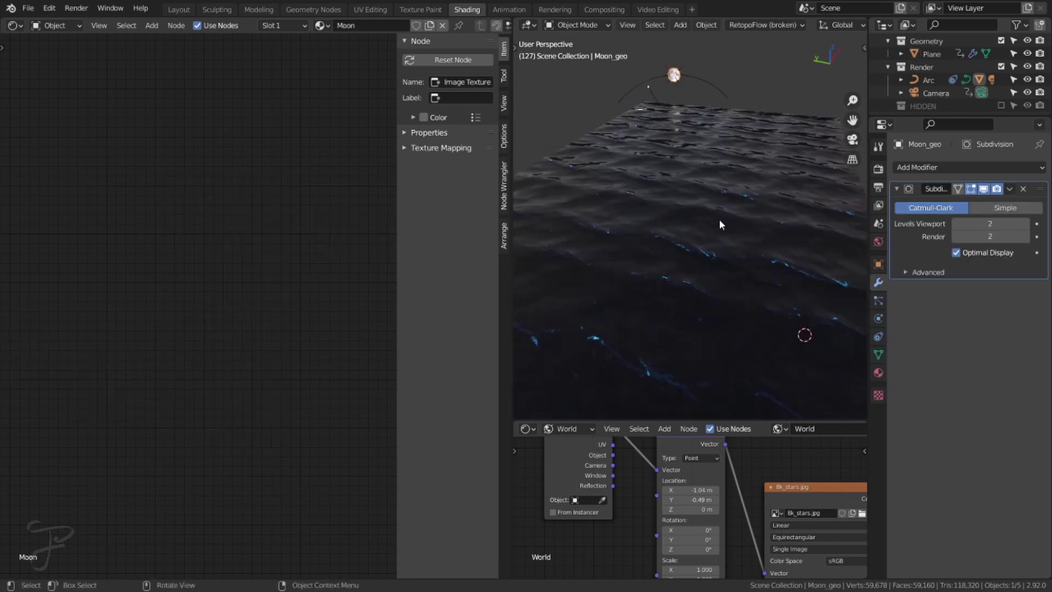
{"action": "left_click", "coordinate": [720, 220]}
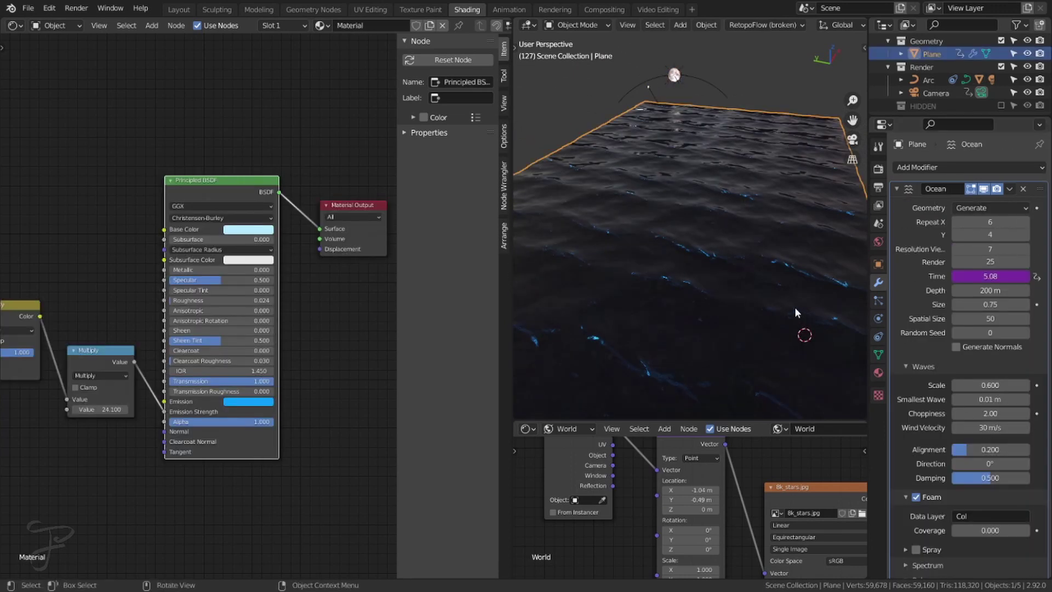
{"action": "key", "text": "KP_0"}
{"action": "left_click", "coordinate": [740, 82]}
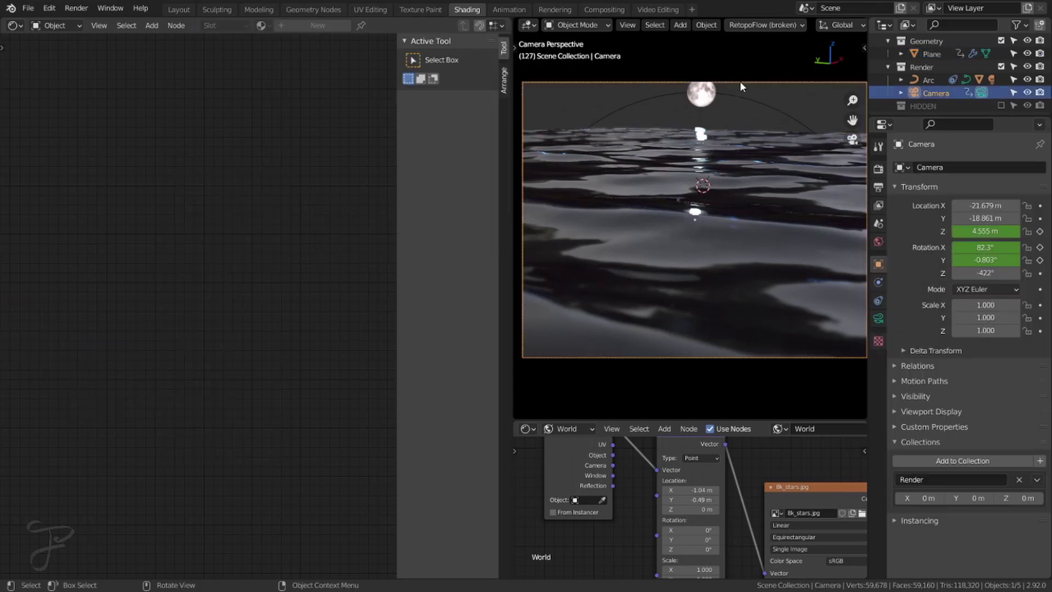
{"action": "left_click", "coordinate": [509, 10]}
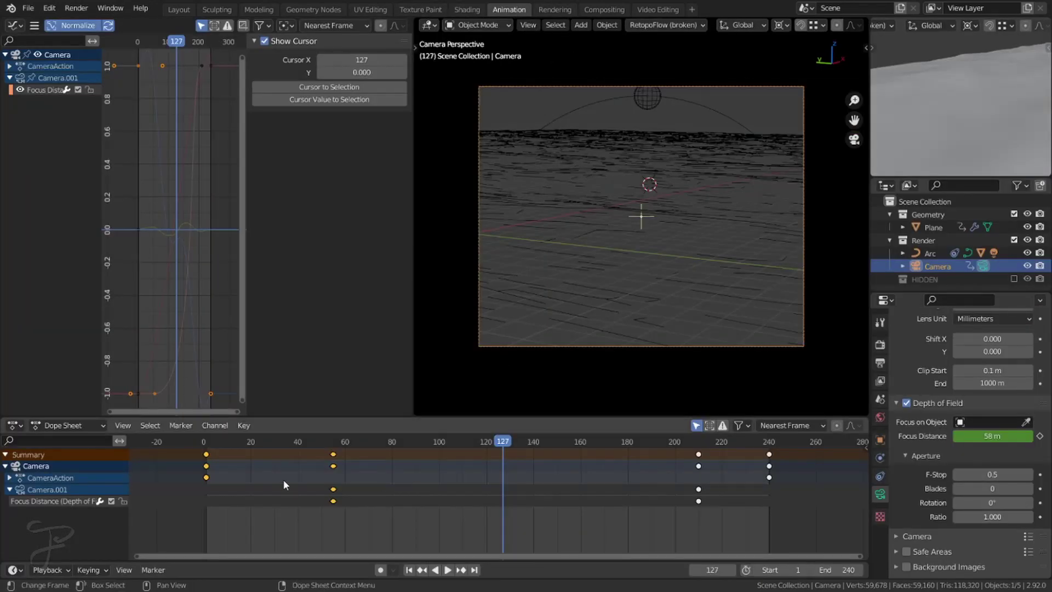
{"action": "left_click_drag", "start_coordinate": [246, 226], "coordinate": [355, 230]}
{"action": "left_click_drag", "start_coordinate": [356, 159], "coordinate": [304, 134]}
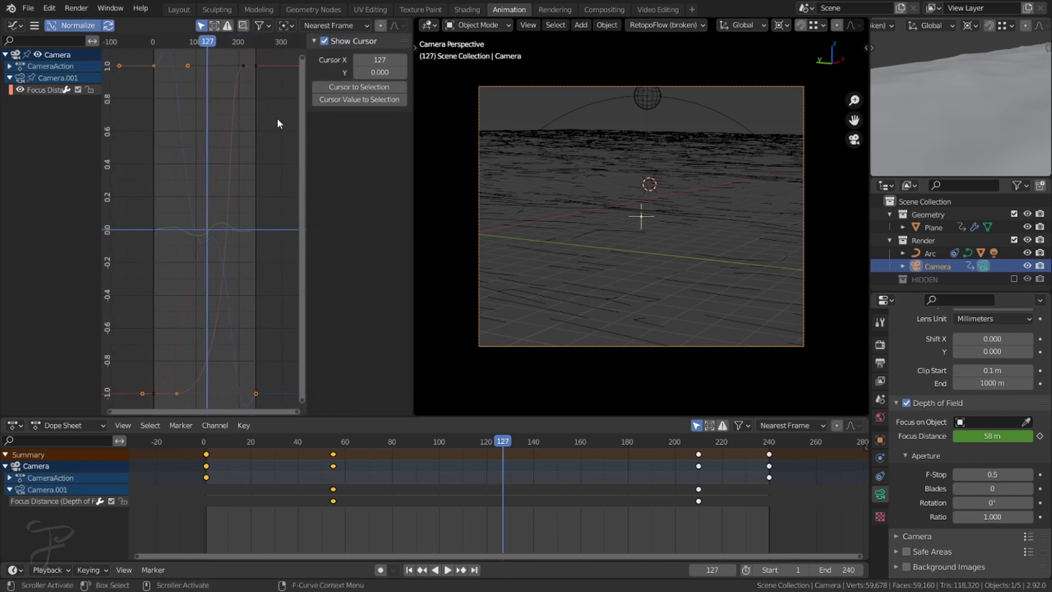
- Examine the camera's Focus Distance, Z Location, X Euler Rotation and Y Euler Rotation curves one after another
{"action": "left_click", "coordinate": [31, 91]}
{"action": "left_click", "coordinate": [9, 78]}
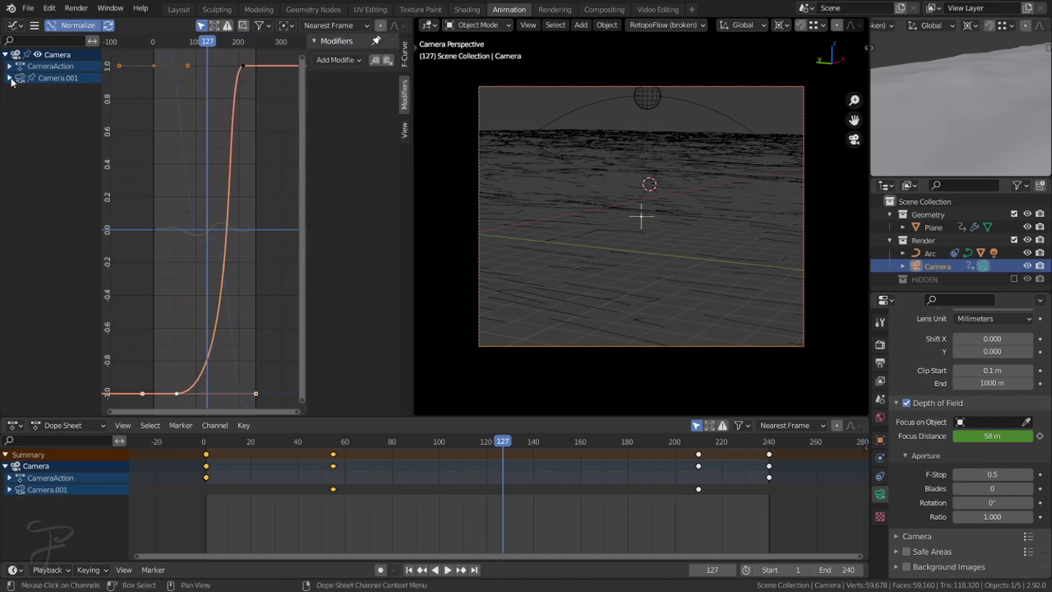
{"action": "left_click", "coordinate": [9, 66]}
{"action": "left_click", "coordinate": [50, 90]}
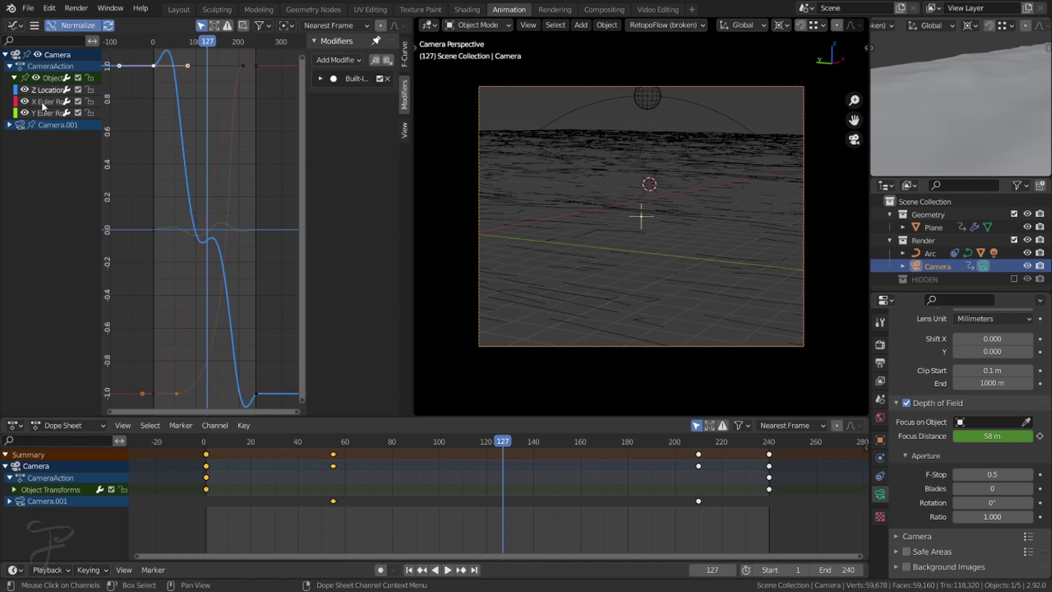
{"action": "left_click", "coordinate": [42, 101]}
{"action": "left_click", "coordinate": [39, 112]}
{"action": "left_click", "coordinate": [44, 88]}
{"action": "left_click_drag", "start_coordinate": [101, 110], "coordinate": [133, 106]}
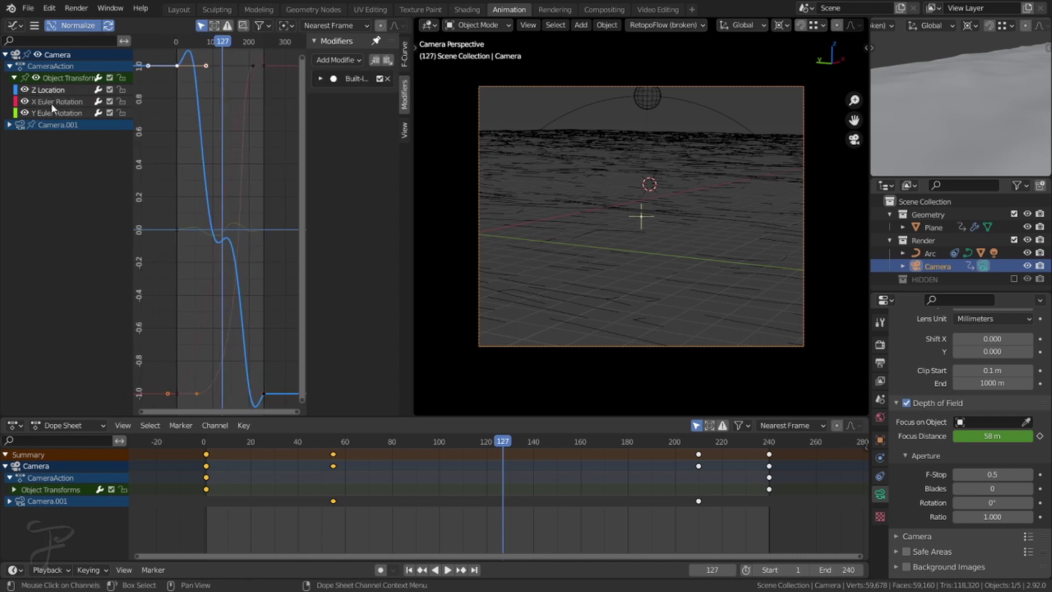
{"action": "left_click", "coordinate": [51, 103]}
{"action": "left_click", "coordinate": [55, 113]}
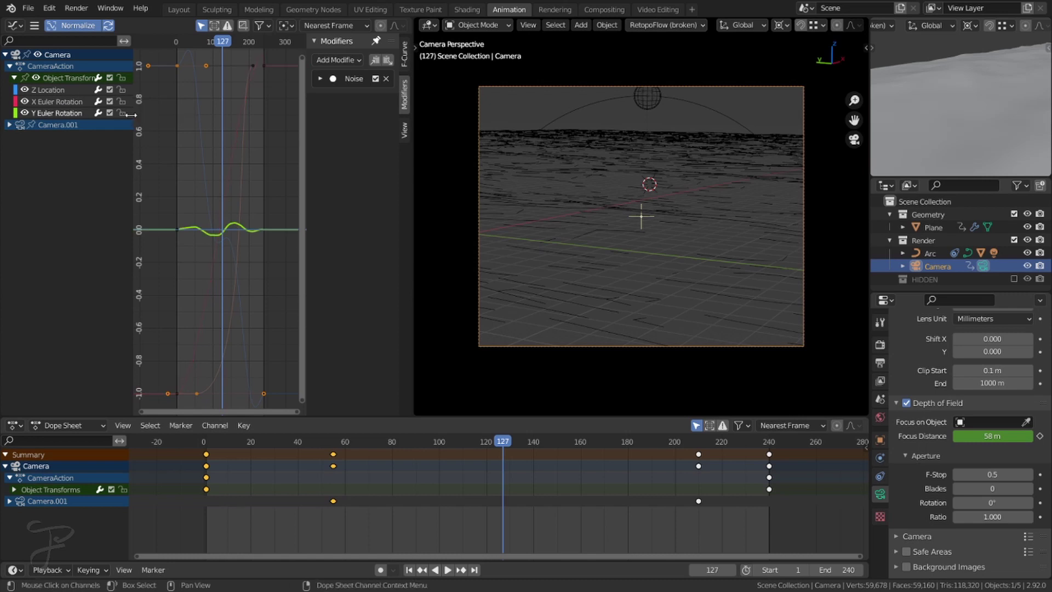
- Go to frame 0 and examine the Noise modifier settings and available modifier types for the Y Euler Rotation curve
{"action": "left_click_drag", "start_coordinate": [497, 440], "coordinate": [204, 442]}
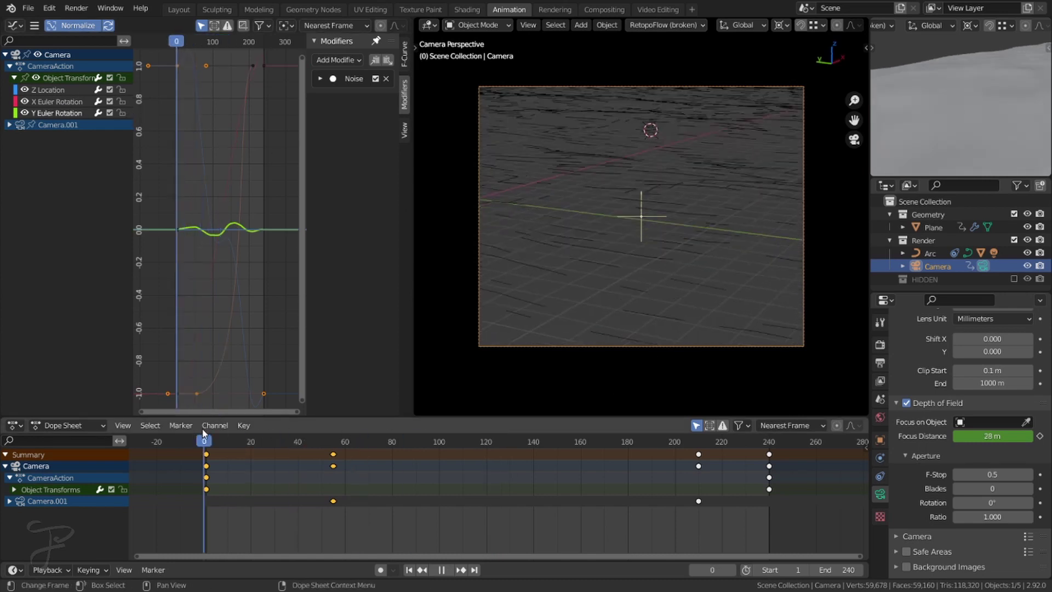
{"action": "left_click", "coordinate": [319, 79]}
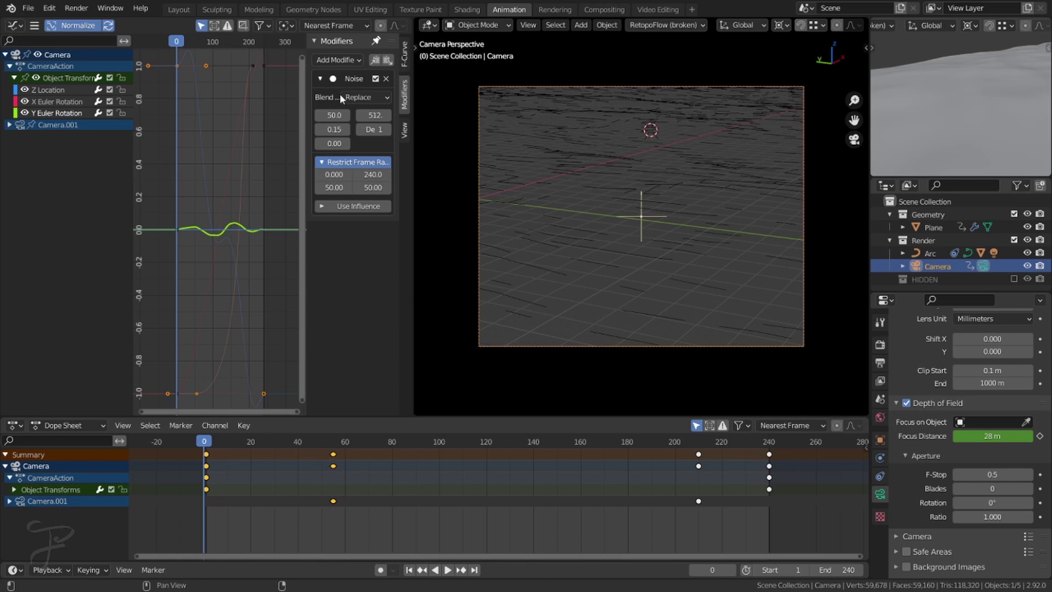
{"action": "left_click_drag", "start_coordinate": [307, 77], "coordinate": [275, 77]}
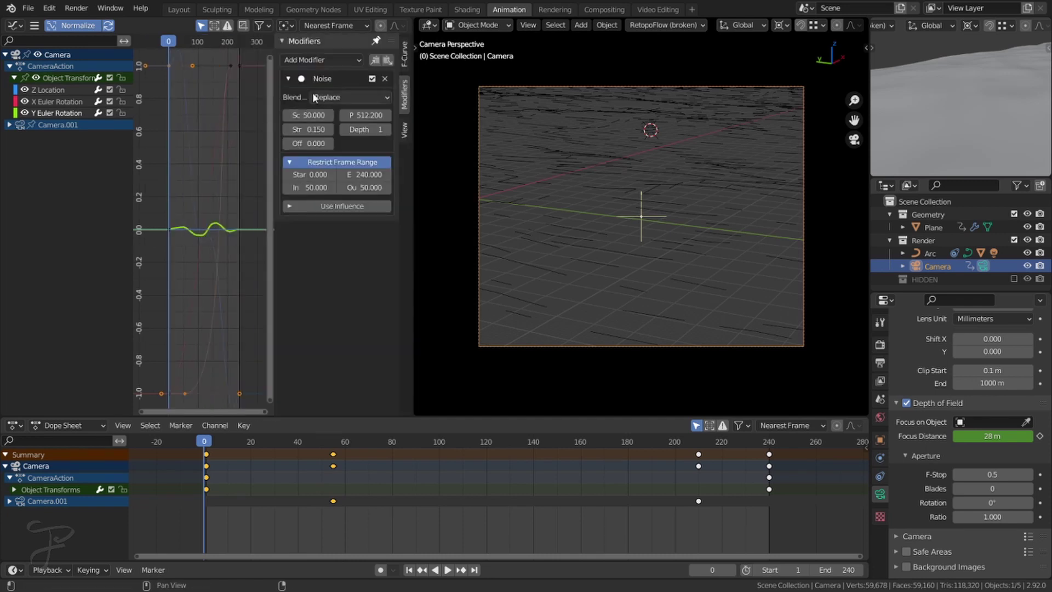
{"action": "left_click", "coordinate": [323, 62]}
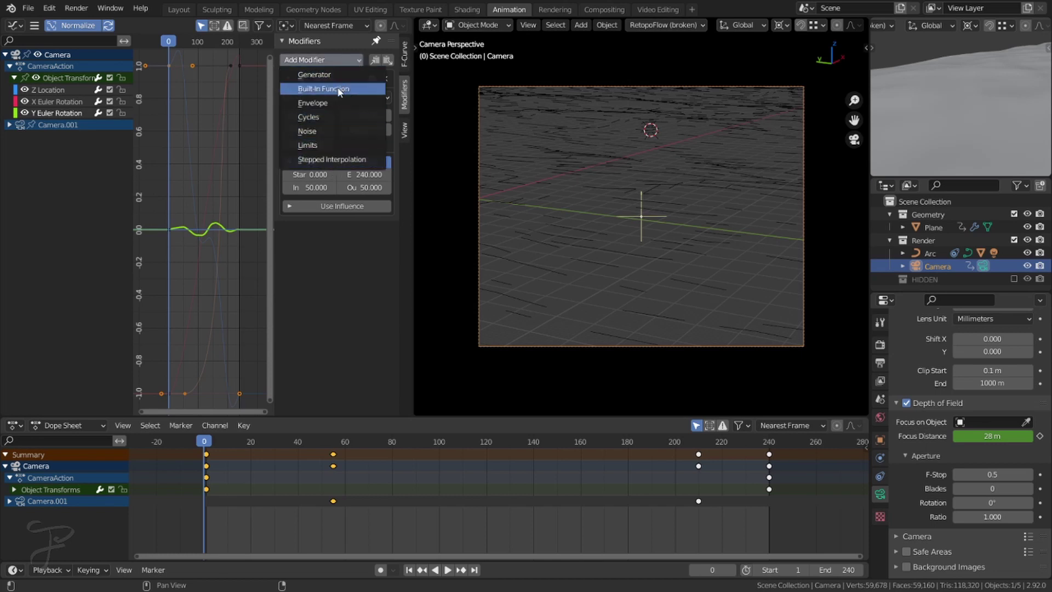
{"action": "left_click", "coordinate": [323, 132]}
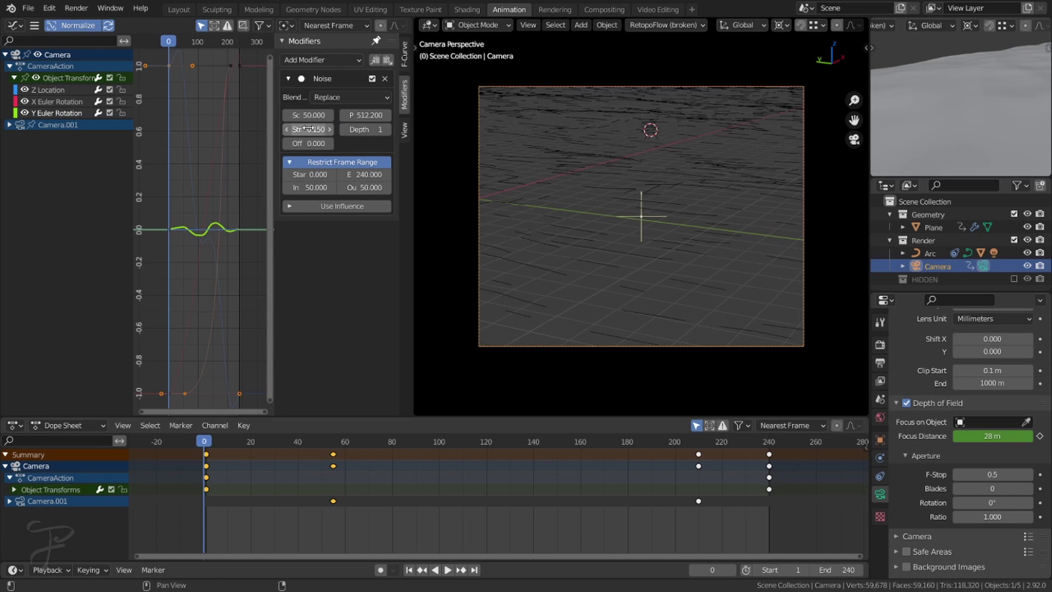
- Try a noise scale of 121.200 on the Y Euler Rotation curve, play the animation briefly and undo the change
{"action": "scroll", "coordinate": [198, 236], "scroll_direction": "up", "scroll_amount": 10}
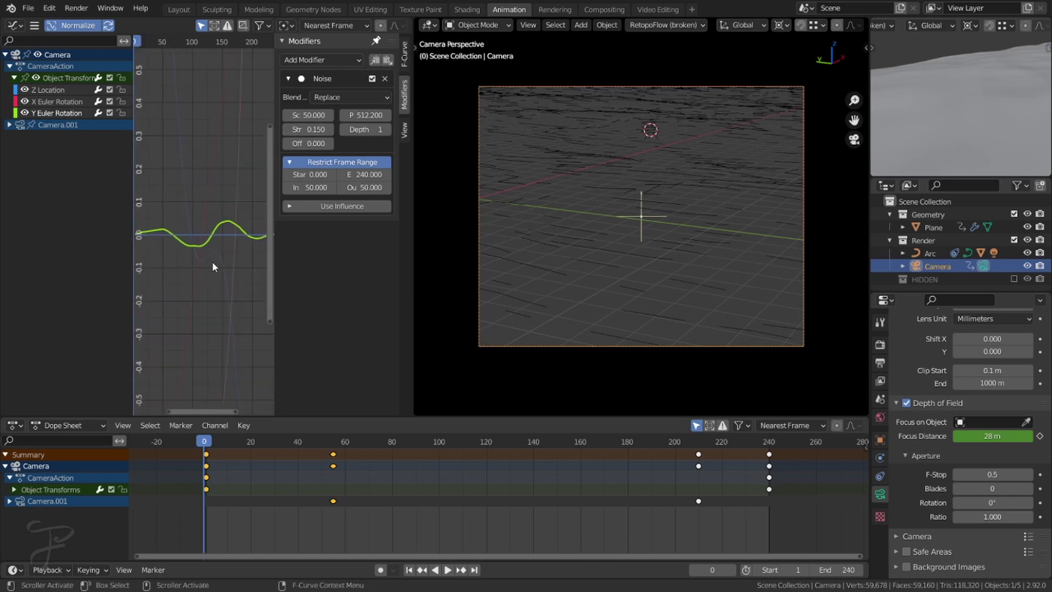
{"action": "scroll", "coordinate": [212, 262], "scroll_direction": "down", "scroll_amount": 3}
{"action": "middle_click_drag", "start_coordinate": [168, 277], "coordinate": [182, 239]}
{"action": "middle_click_drag", "start_coordinate": [232, 187], "coordinate": [213, 210], "text": "ctrl"}
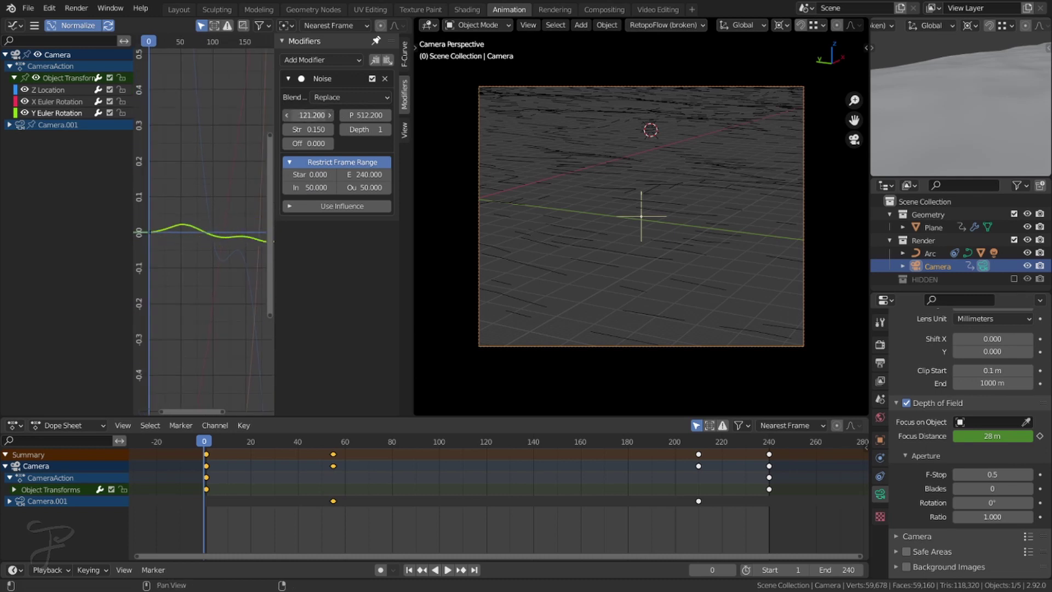
{"action": "key", "text": "space"}
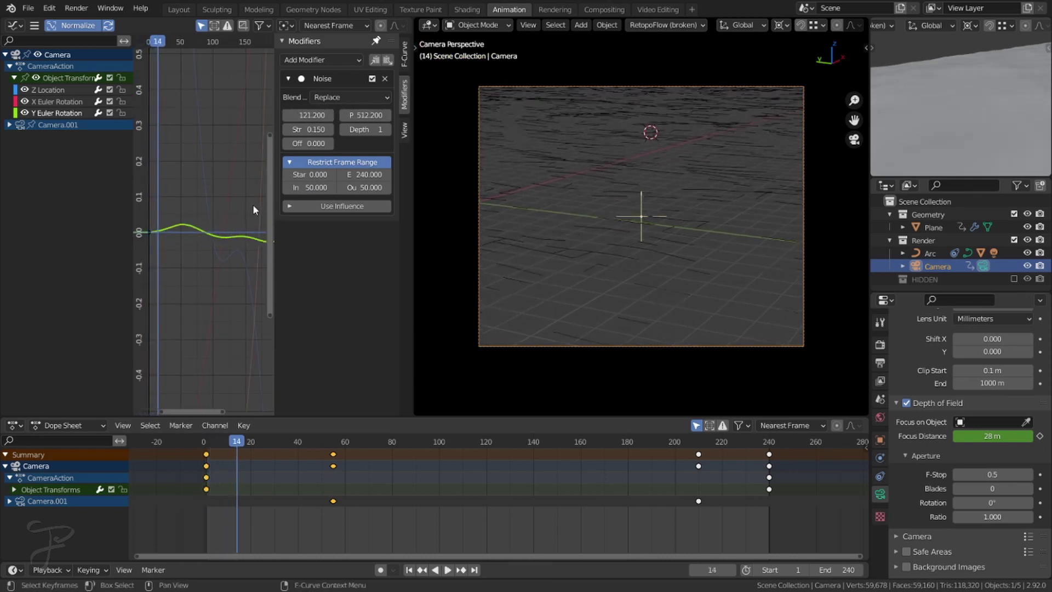
{"action": "key", "text": "ctrl+z"}
- Try a noise strength of 6.750 and a different start frame, undoing only the start frame change
{"action": "left_click_drag", "start_coordinate": [310, 129], "coordinate": [331, 130]}
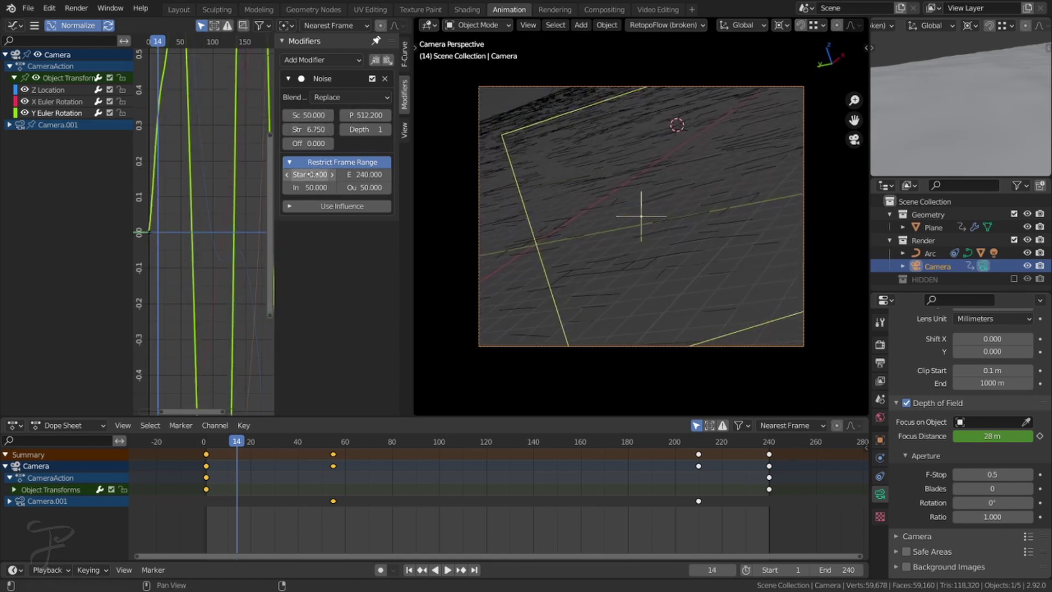
{"action": "left_click_drag", "start_coordinate": [314, 175], "coordinate": [307, 174]}
{"action": "key", "text": "ctrl+z"}
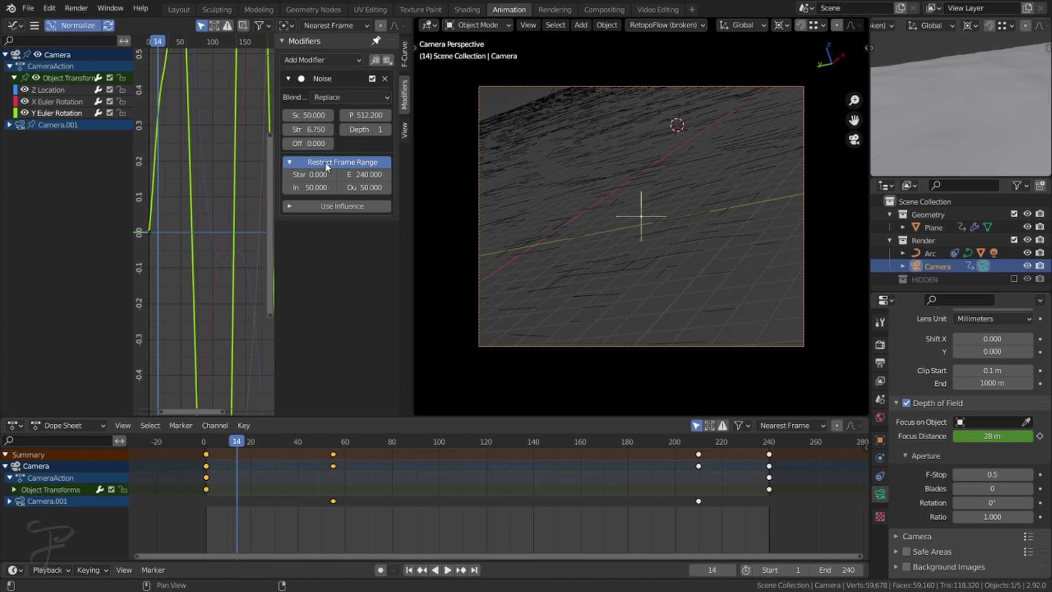
- Toggle Restrict Frame Range off and on for the noise and examine the end of the Y Euler Rotation curve
{"action": "left_click", "coordinate": [326, 164]}
{"action": "left_click", "coordinate": [326, 163]}
{"action": "scroll", "coordinate": [200, 211], "scroll_direction": "down", "scroll_amount": 4}
{"action": "middle_click_drag", "start_coordinate": [173, 213], "coordinate": [129, 224]}
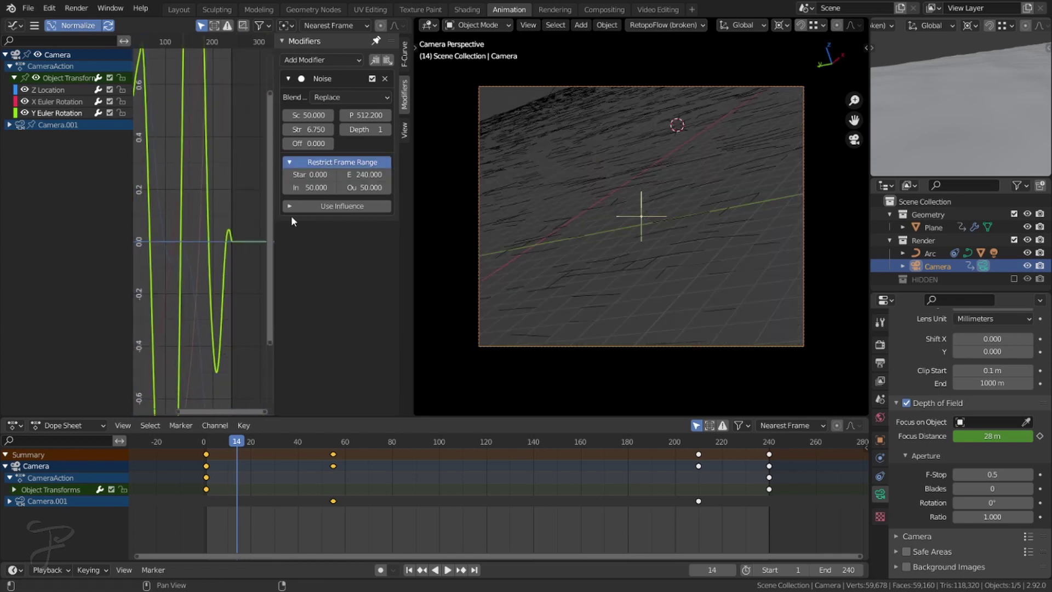
{"action": "middle_click_drag", "start_coordinate": [229, 235], "coordinate": [242, 233]}
{"action": "scroll", "coordinate": [234, 234], "scroll_direction": "down", "scroll_amount": 1}
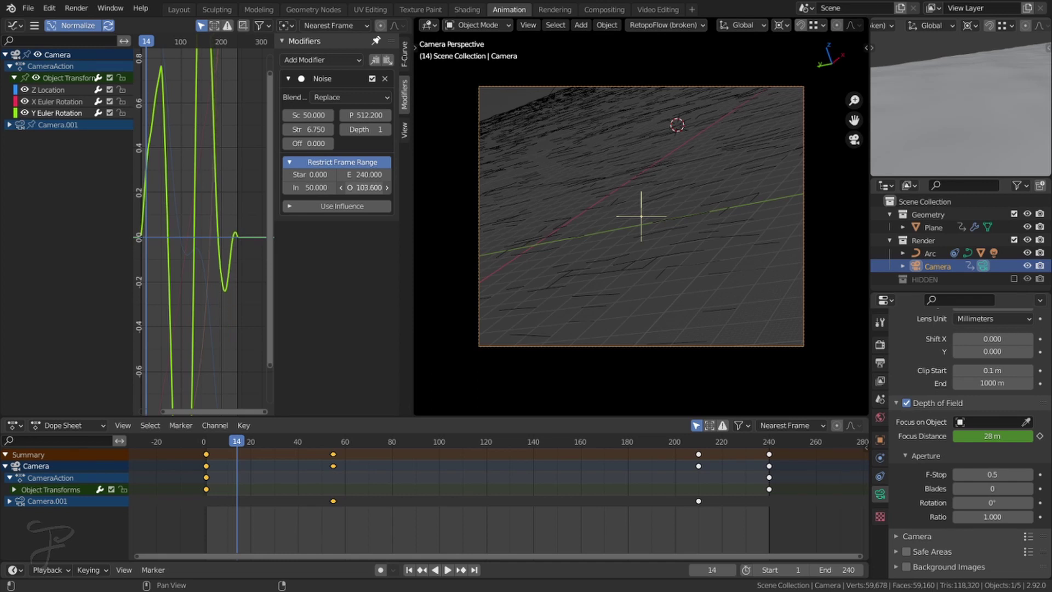
- Try a noise blend-out of 103.600, and undo it along with the earlier strength change
{"action": "left_click_drag", "start_coordinate": [366, 187], "coordinate": [391, 187]}
{"action": "key", "text": "ctrl+z"}
{"action": "key", "text": "ctrl+z"}
{"action": "key", "text": "ctrl+z"}
{"action": "key", "text": "ctrl+z"}
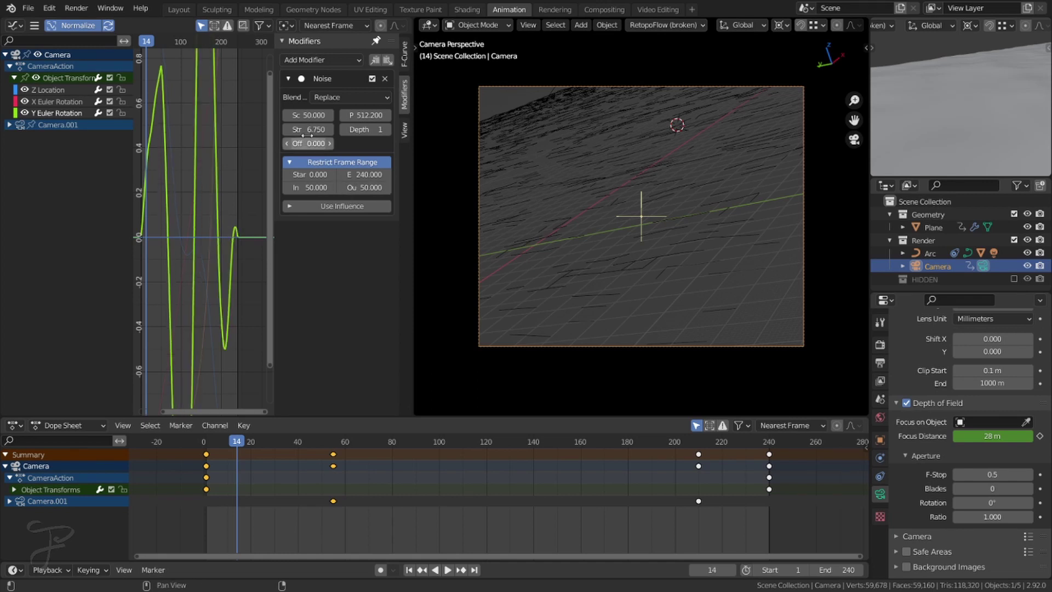
- Inspect the X Euler Rotation curve and fit the camera's whole Z Location curve in view
{"action": "middle_click_drag", "start_coordinate": [185, 225], "coordinate": [217, 226]}
{"action": "left_click", "coordinate": [43, 103]}
{"action": "left_click", "coordinate": [48, 90]}
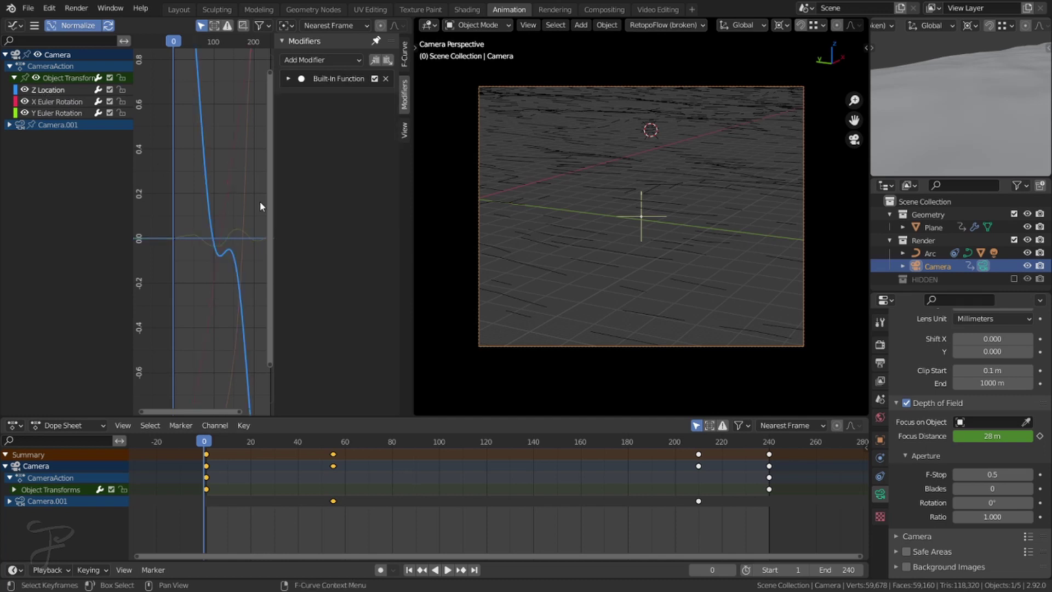
{"action": "key", "text": "Home"}
{"action": "middle_click_drag", "start_coordinate": [202, 317], "coordinate": [203, 294]}
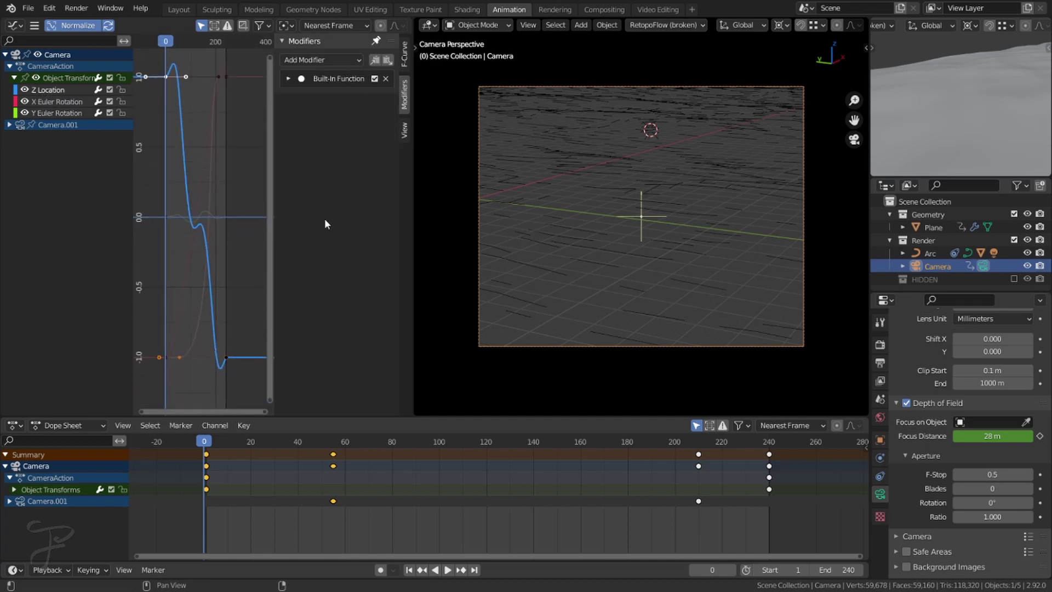
- Play the camera animation in solid shading and compare the motion with its Y and X Euler Rotation curves
{"action": "key", "text": "shift+z"}
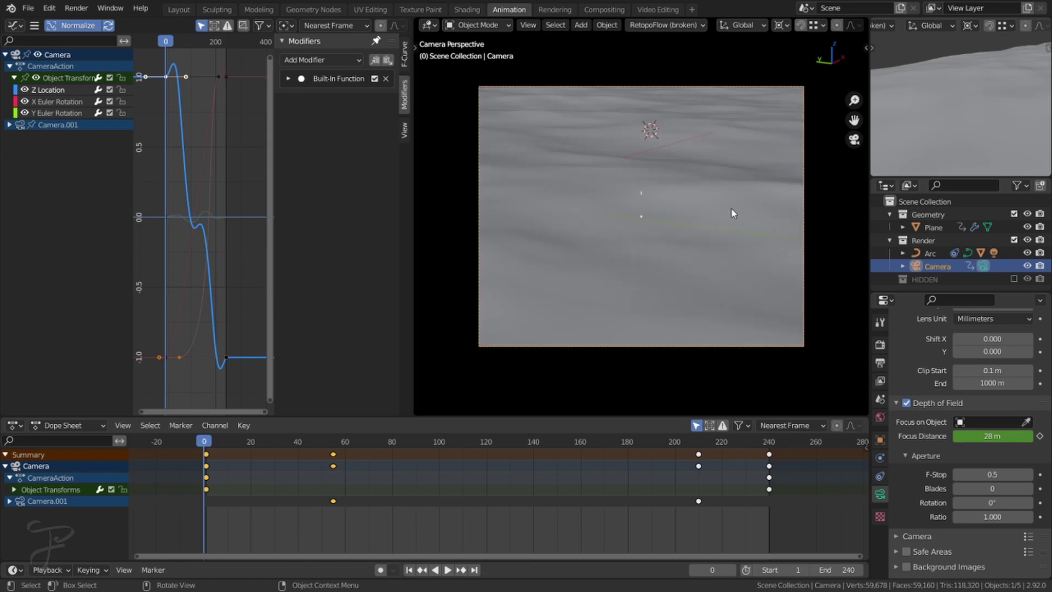
{"action": "key", "text": "space"}
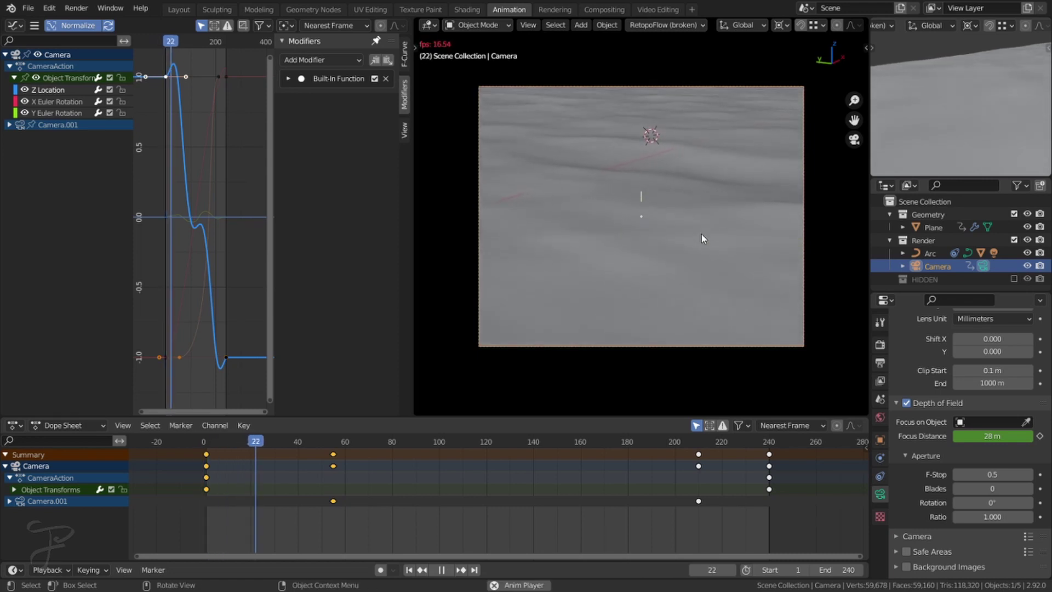
{"action": "left_click", "coordinate": [679, 316]}
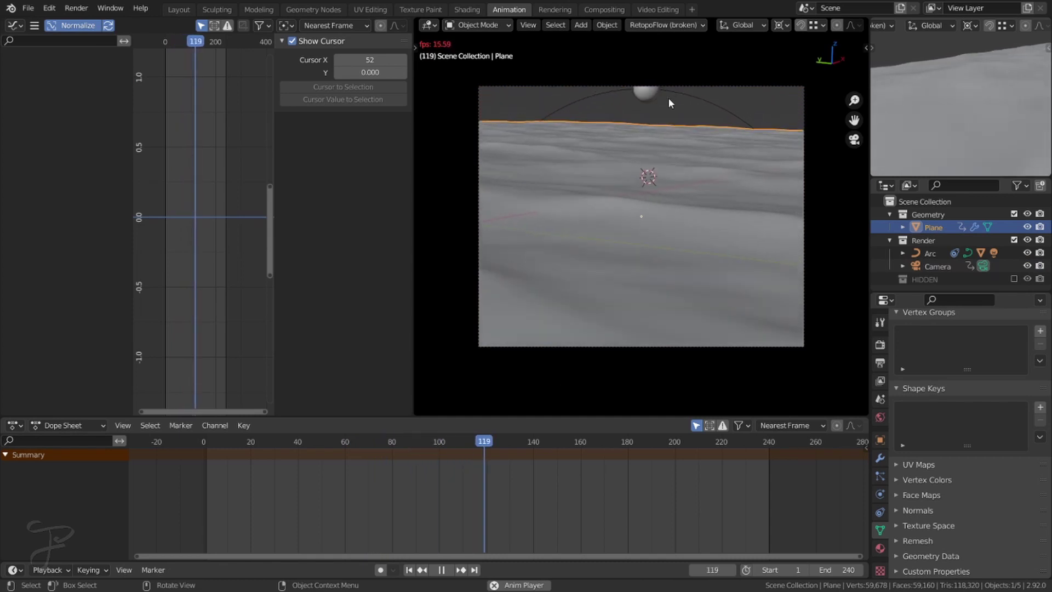
{"action": "left_click", "coordinate": [696, 85]}
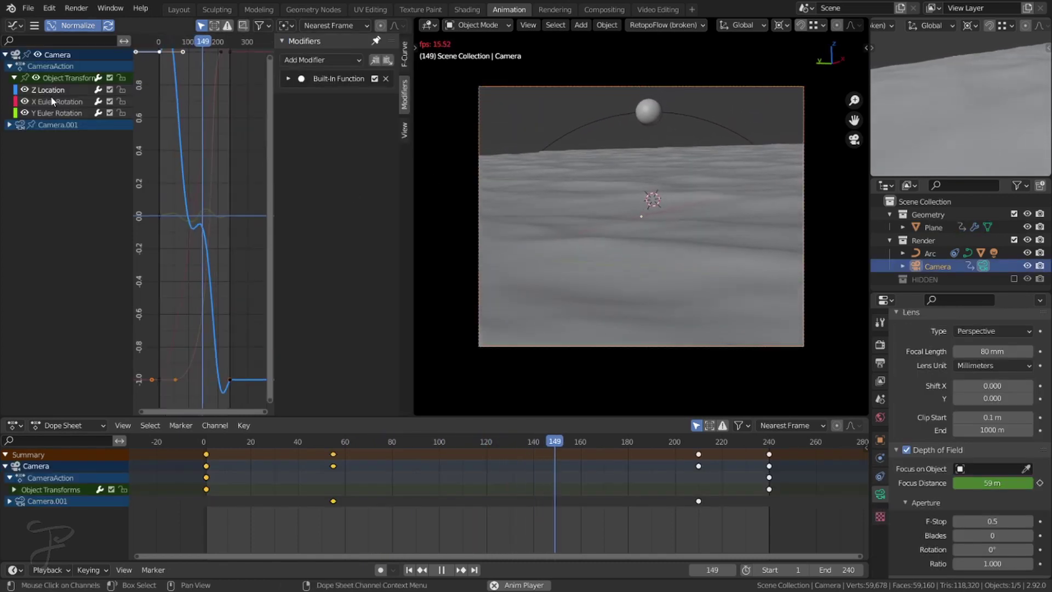
{"action": "left_click", "coordinate": [47, 113]}
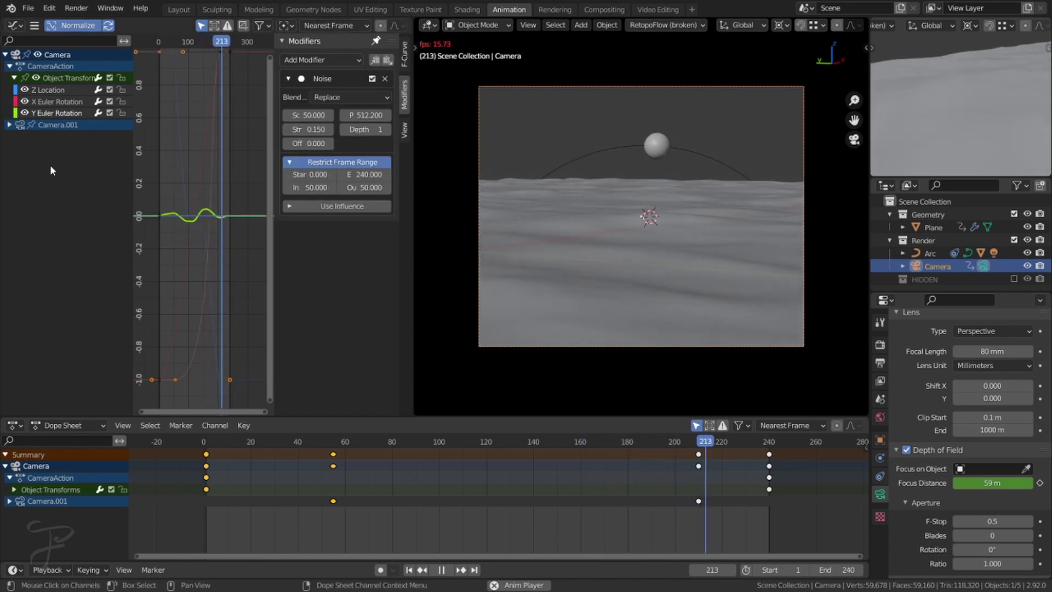
{"action": "left_click", "coordinate": [56, 102]}
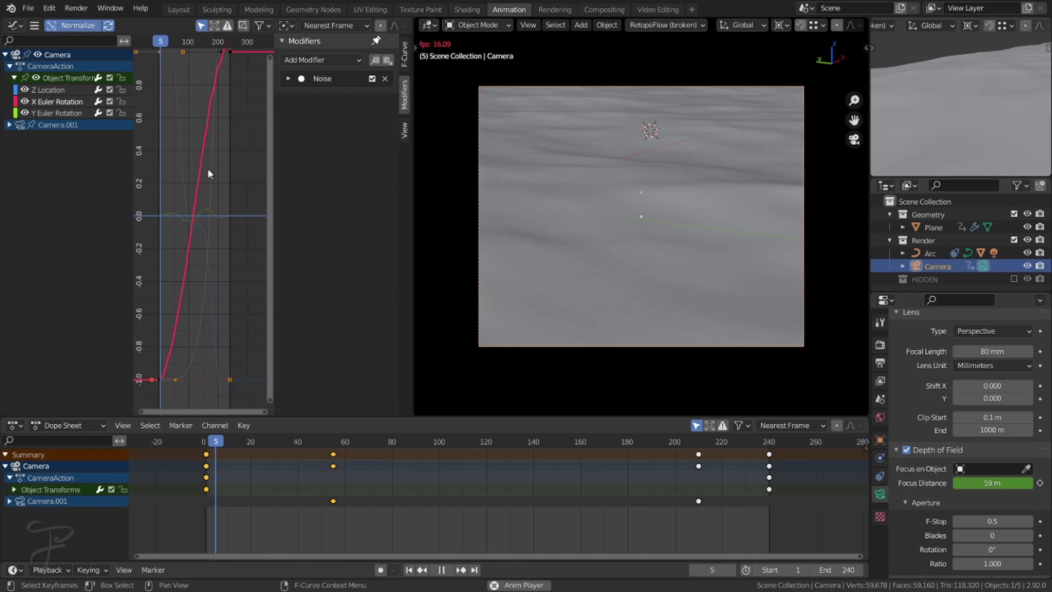
- Examine the camera's X Euler Rotation curve and its noise modifier settings, keeping the blend type on Add
{"action": "middle_click_drag", "start_coordinate": [246, 214], "coordinate": [212, 314]}
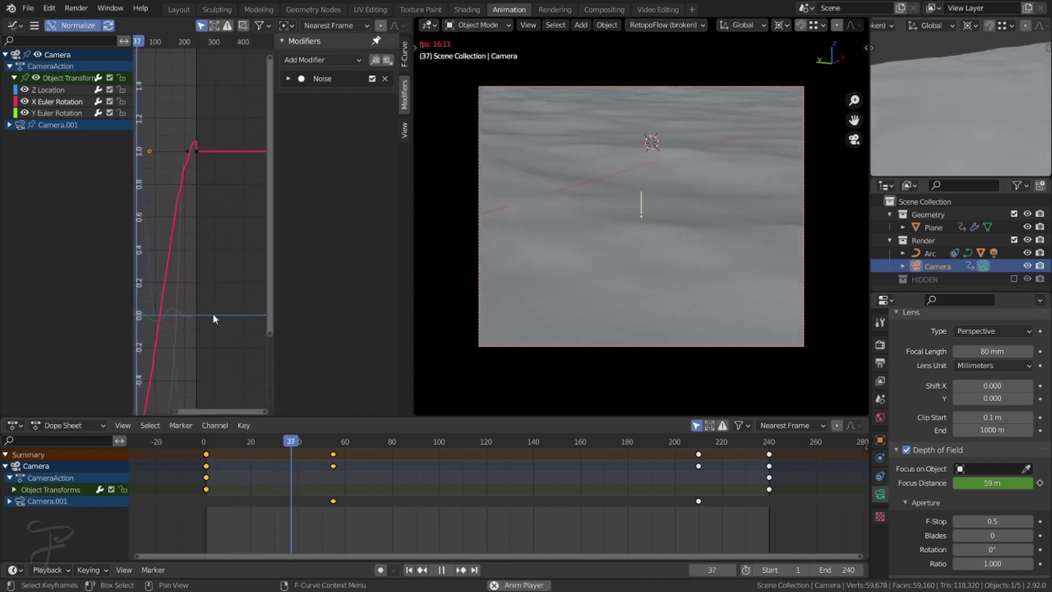
{"action": "left_click", "coordinate": [197, 147]}
{"action": "middle_click_drag", "start_coordinate": [196, 236], "coordinate": [243, 105]}
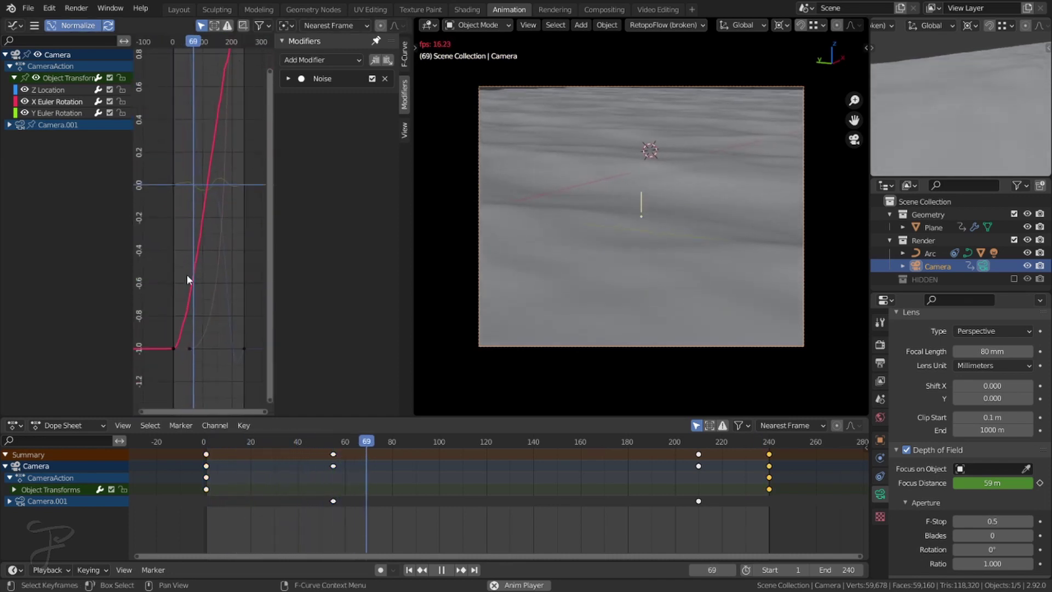
{"action": "left_click", "coordinate": [300, 84]}
{"action": "left_click", "coordinate": [335, 96]}
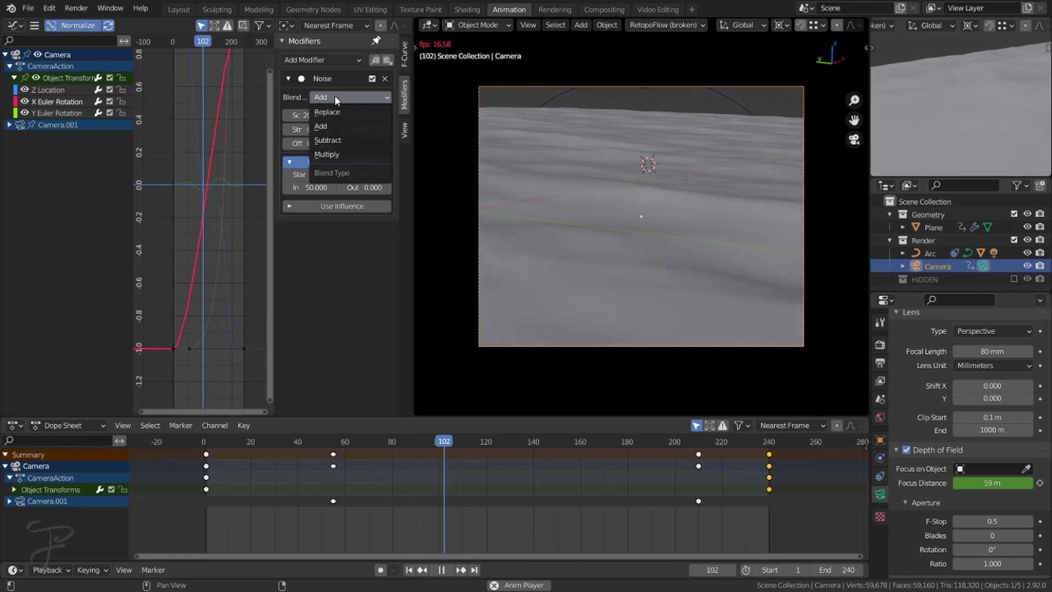
{"action": "left_click", "coordinate": [321, 127]}
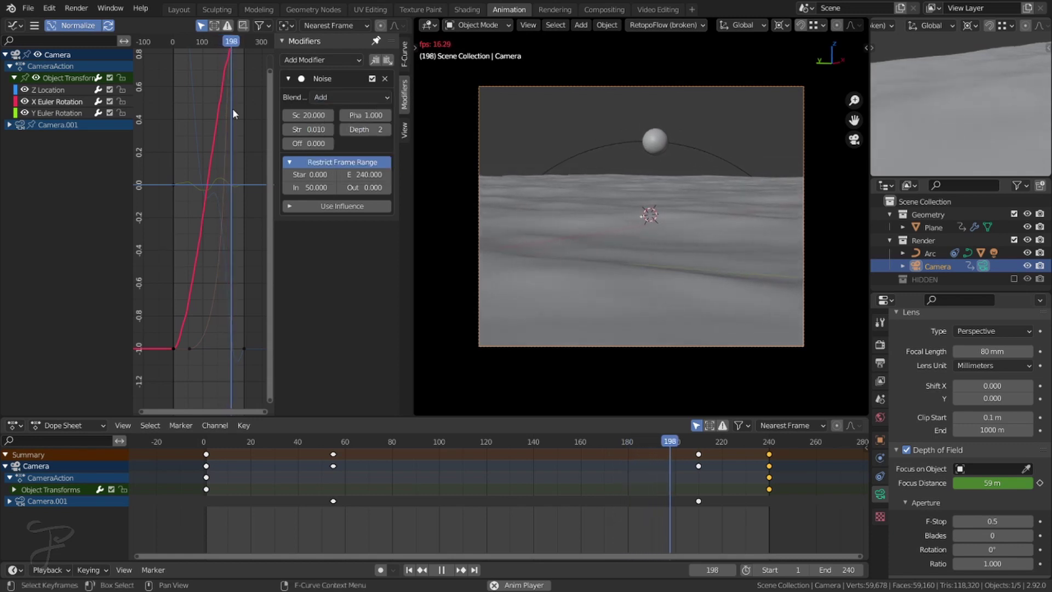
- Compare the camera's Z Location curve with its motion seen from outside, return to camera view and reselect the X Euler Rotation curve
{"action": "middle_click_drag", "start_coordinate": [225, 150], "coordinate": [225, 182]}
{"action": "left_click", "coordinate": [54, 92]}
{"action": "scroll", "coordinate": [225, 183], "scroll_direction": "down", "scroll_amount": 1}
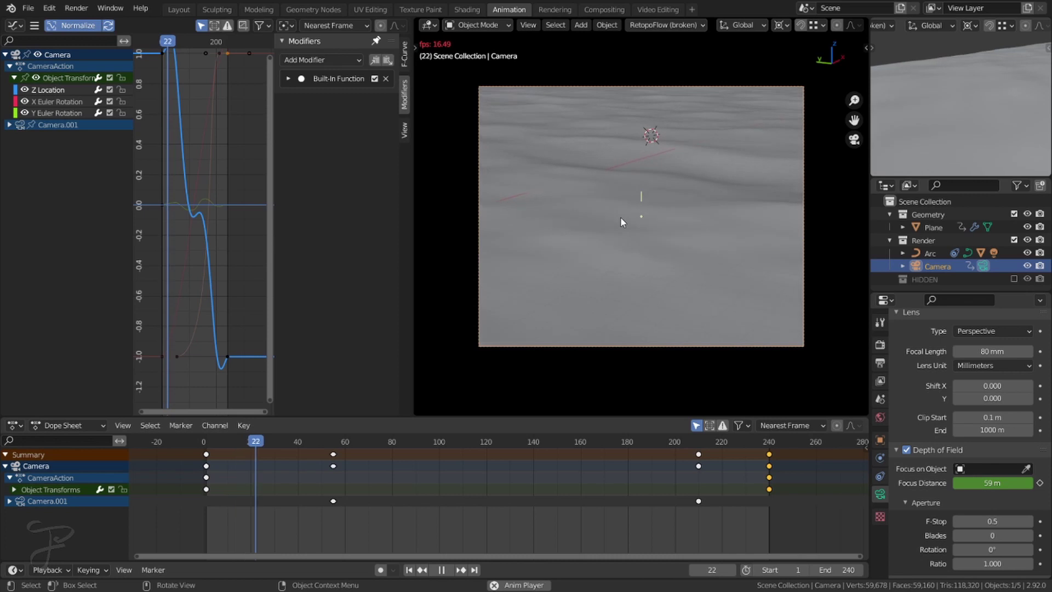
{"action": "middle_click_drag", "start_coordinate": [672, 251], "coordinate": [616, 226]}
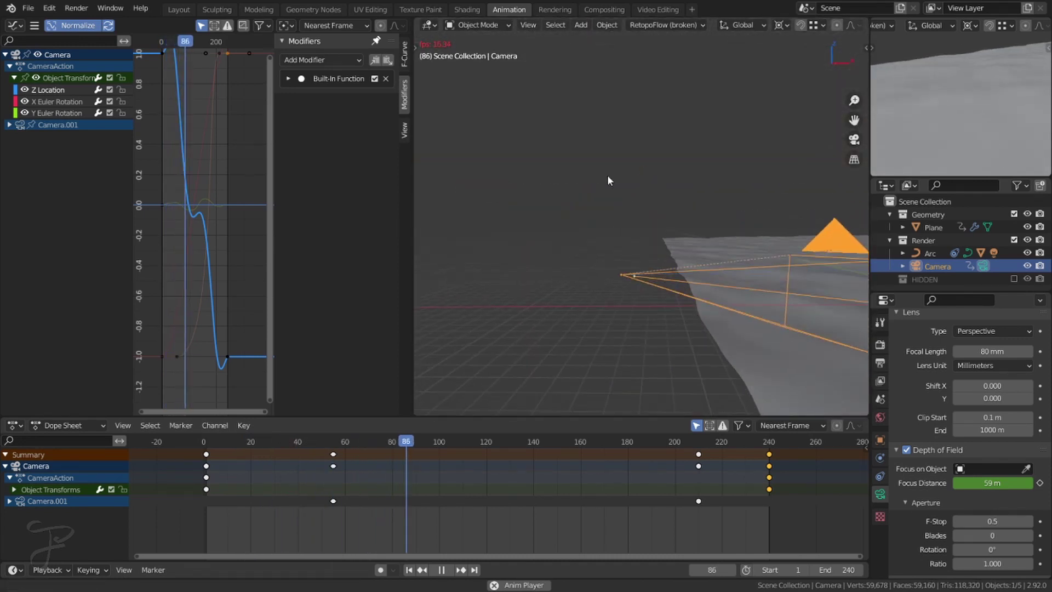
{"action": "middle_click_drag", "start_coordinate": [625, 298], "coordinate": [584, 206], "text": "shift"}
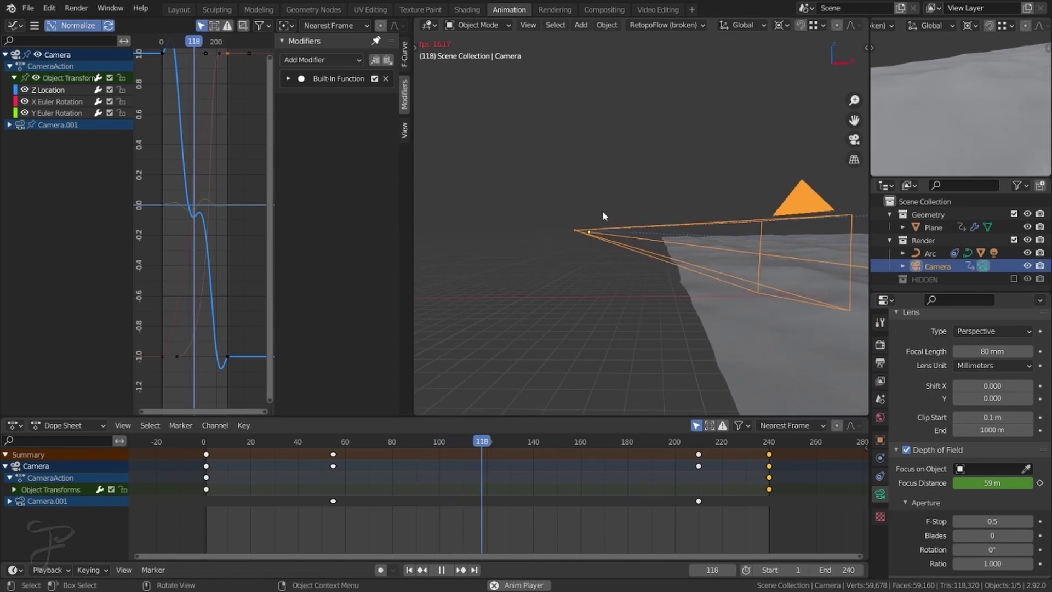
{"action": "scroll", "coordinate": [646, 205], "scroll_direction": "down", "scroll_amount": 3}
{"action": "middle_click_drag", "start_coordinate": [653, 228], "coordinate": [627, 218], "text": "shift"}
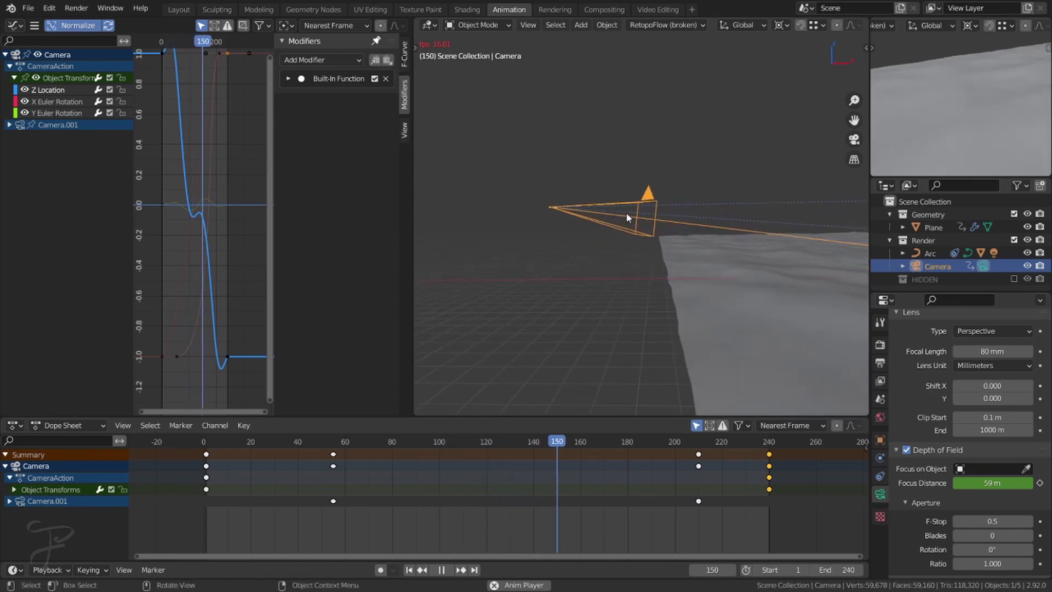
{"action": "key", "text": "KP_0"}
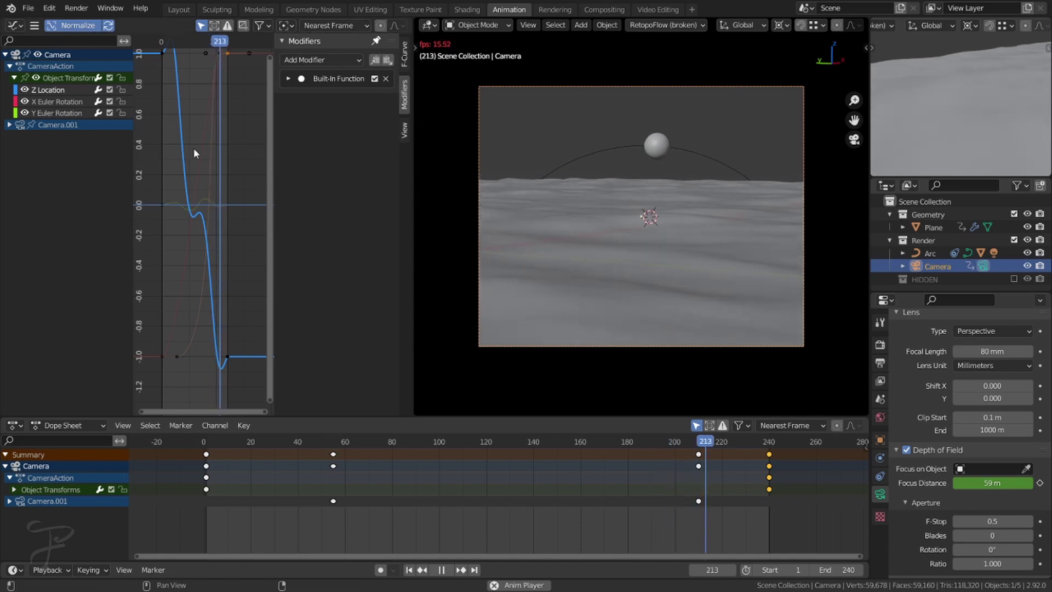
{"action": "left_click", "coordinate": [83, 101]}
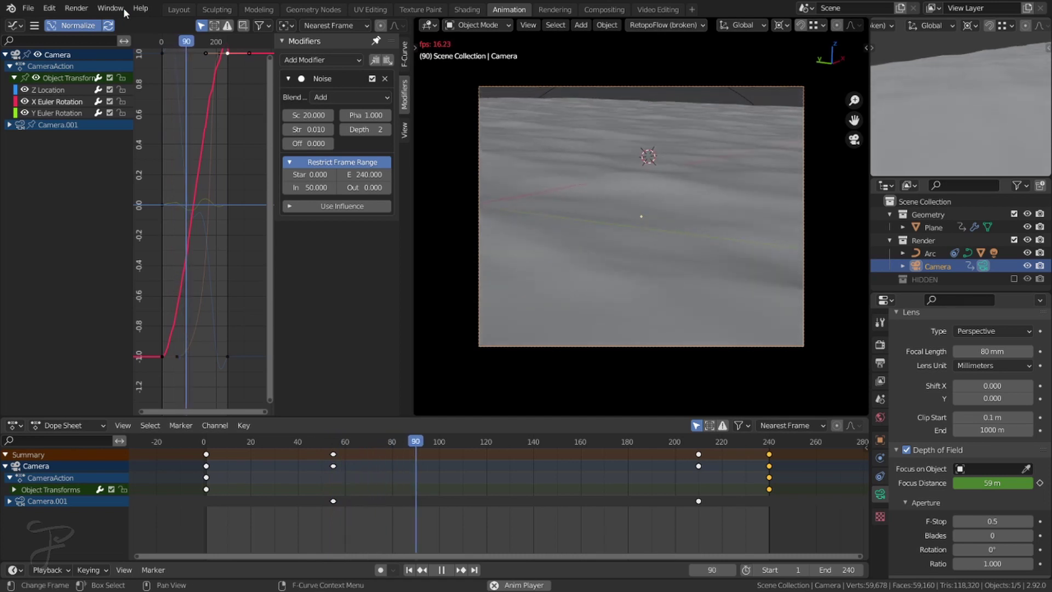
- Switch to the Layout workspace, stop playback with nothing selected, and enlarge the outliner
{"action": "left_click", "coordinate": [178, 9]}
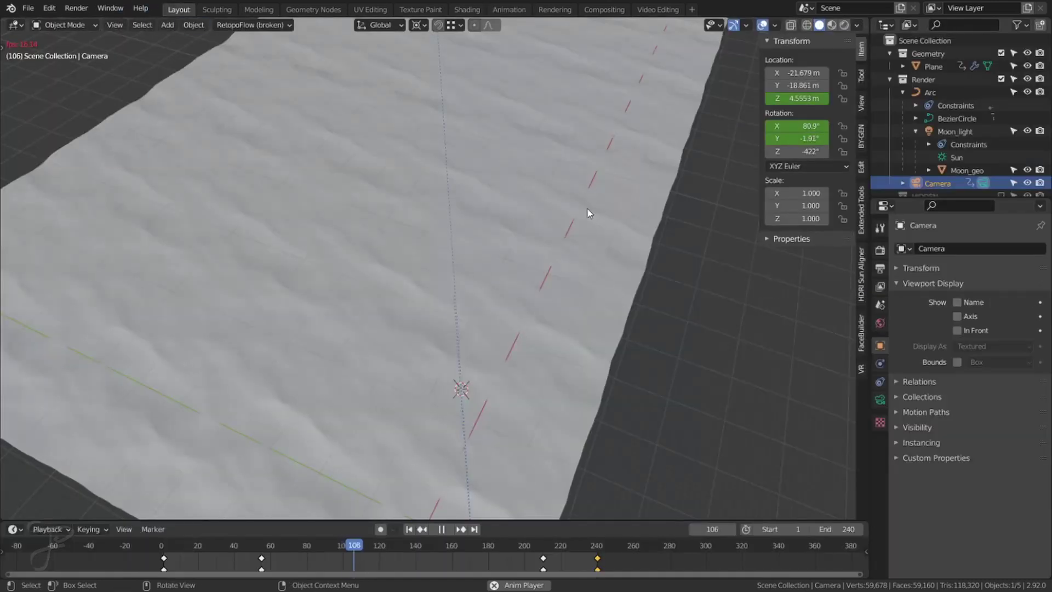
{"action": "left_click", "coordinate": [689, 312]}
{"action": "key", "text": "space"}
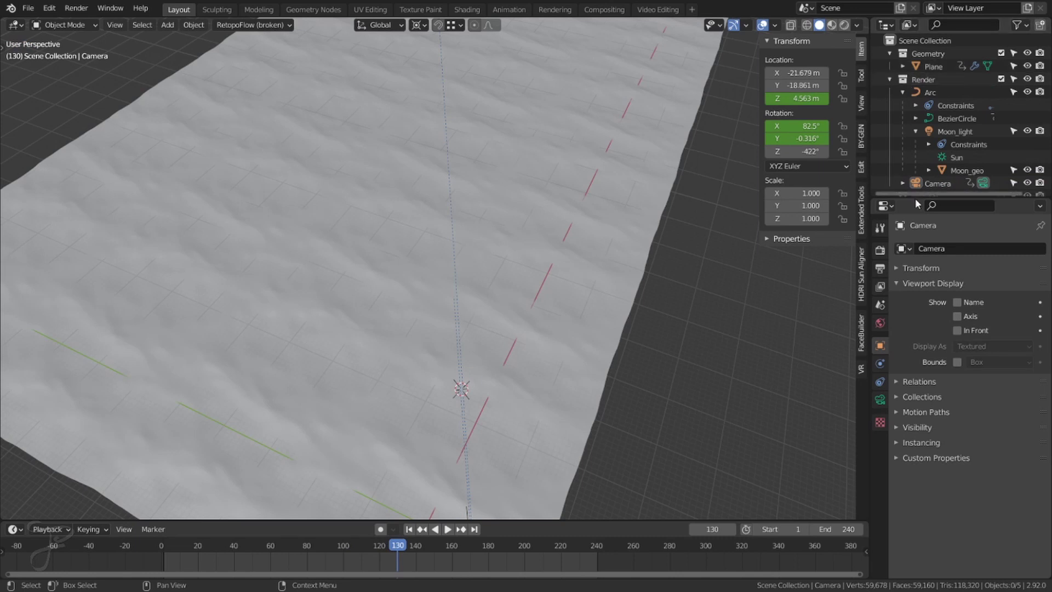
{"action": "left_click_drag", "start_coordinate": [909, 195], "coordinate": [913, 353]}
{"action": "left_click_drag", "start_coordinate": [871, 252], "coordinate": [761, 252]}
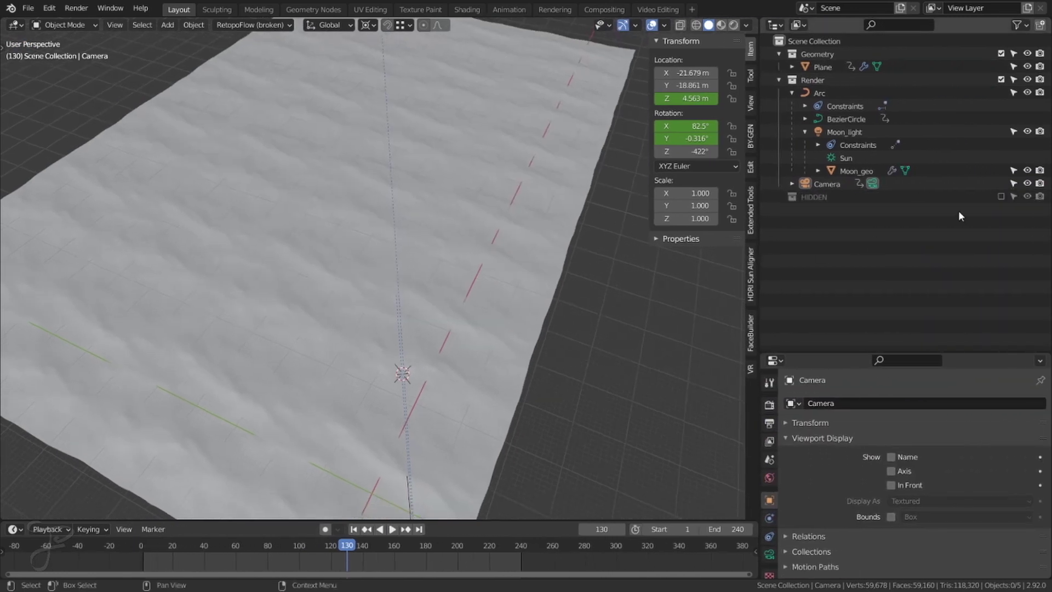
- Delete the HIDDEN collection from the scene
{"action": "left_click", "coordinate": [1001, 197]}
{"action": "left_click", "coordinate": [920, 202]}
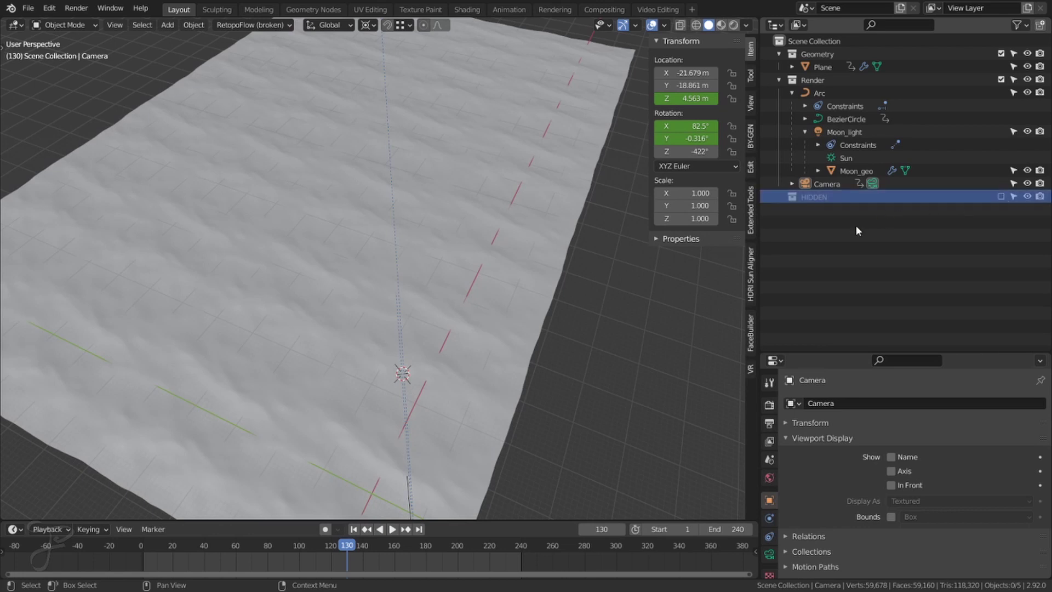
{"action": "key", "text": "Delete"}
- Select the ocean plane, hide its Ocean modifier in the viewport and check the Geometry options, keeping Generate
{"action": "middle_click_drag", "start_coordinate": [543, 258], "coordinate": [547, 384]}
{"action": "left_click", "coordinate": [803, 66]}
{"action": "middle_click_drag", "start_coordinate": [520, 240], "coordinate": [542, 200]}
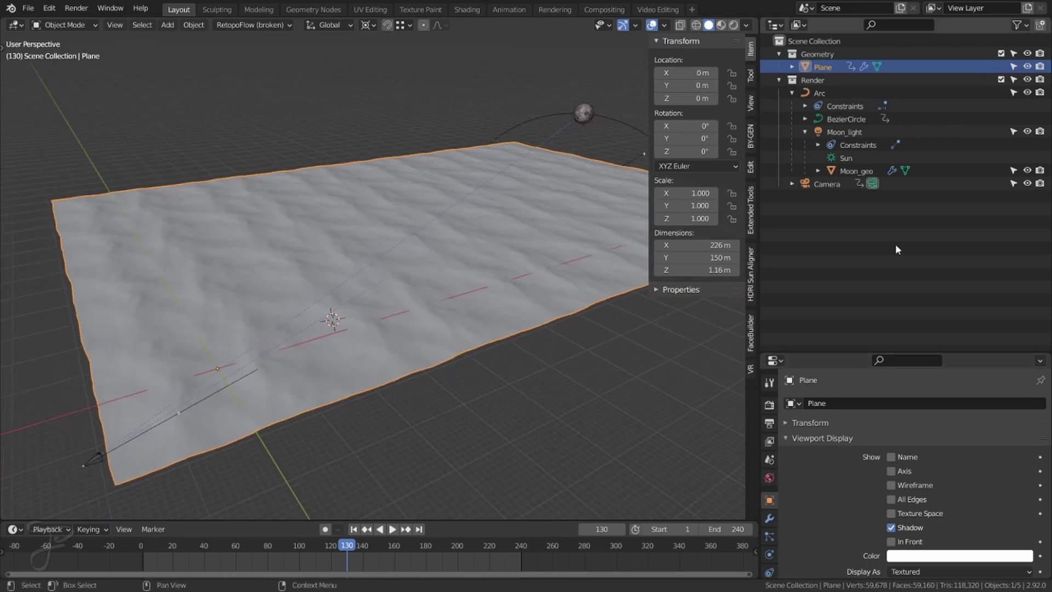
{"action": "left_click", "coordinate": [769, 518]}
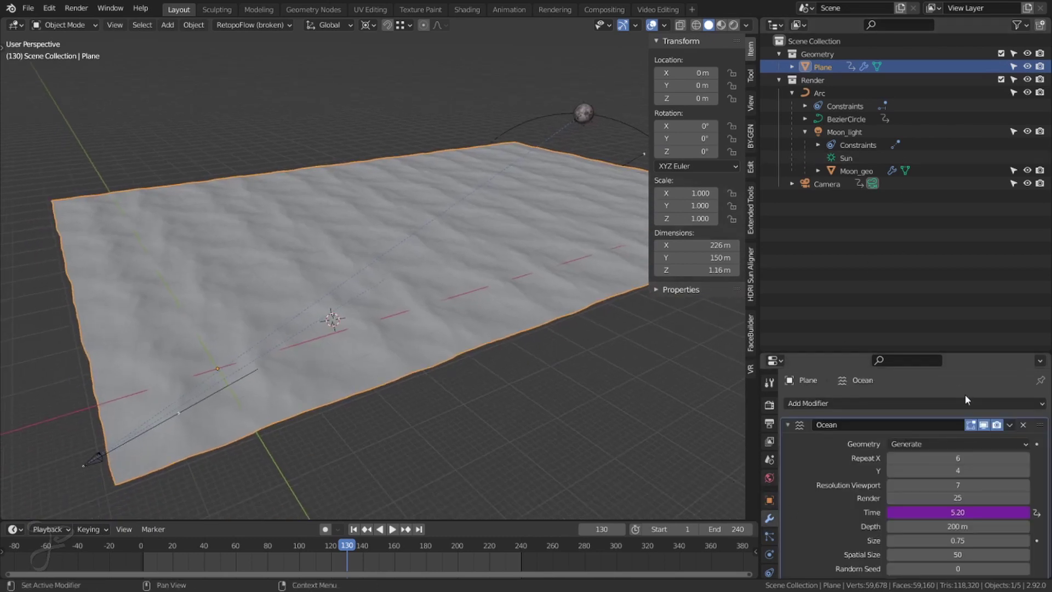
{"action": "left_click", "coordinate": [984, 426]}
{"action": "middle_click_drag", "start_coordinate": [416, 318], "coordinate": [424, 321]}
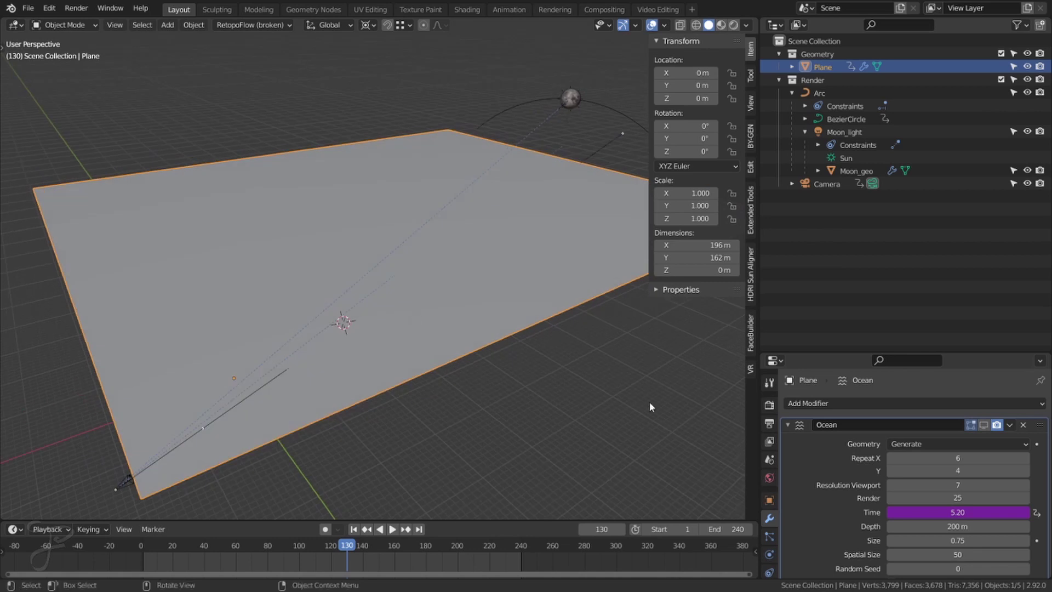
{"action": "left_click", "coordinate": [949, 444]}
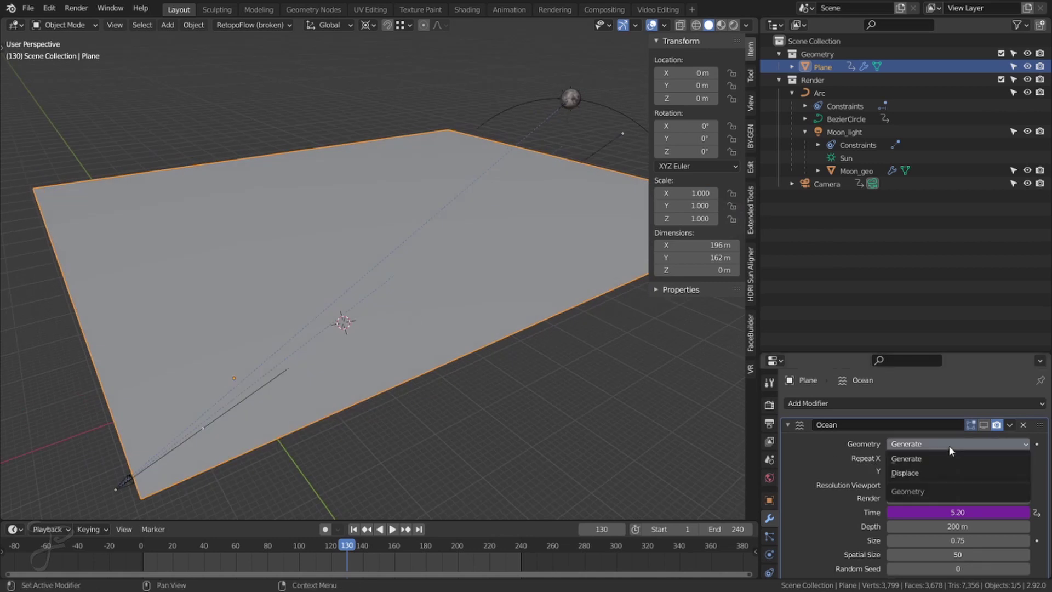
{"action": "left_click", "coordinate": [914, 458]}
- Inspect the plane's subdivided base mesh in Edit Mode and return to Object Mode
{"action": "key", "text": "Tab"}
{"action": "scroll", "coordinate": [486, 323], "scroll_direction": "down", "scroll_amount": 3}
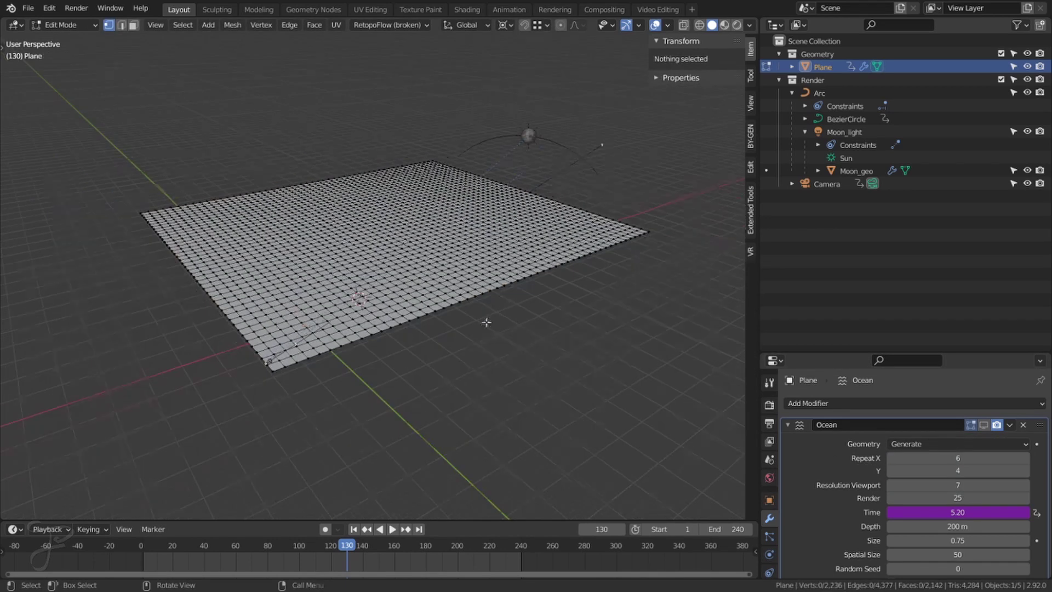
{"action": "scroll", "coordinate": [486, 322], "scroll_direction": "up", "scroll_amount": 2}
{"action": "middle_click_drag", "start_coordinate": [487, 322], "coordinate": [509, 319]}
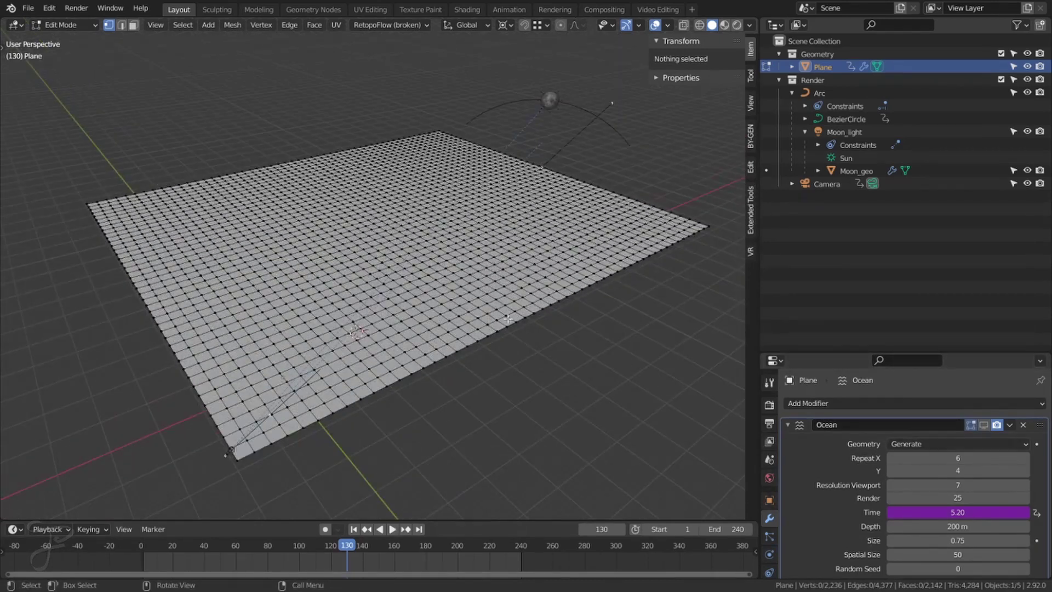
{"action": "key", "text": "Tab"}
- Keep the Ocean geometry on Generate and toggle the modifier's viewport display to compare the waves with the flat plane
{"action": "left_click", "coordinate": [913, 445]}
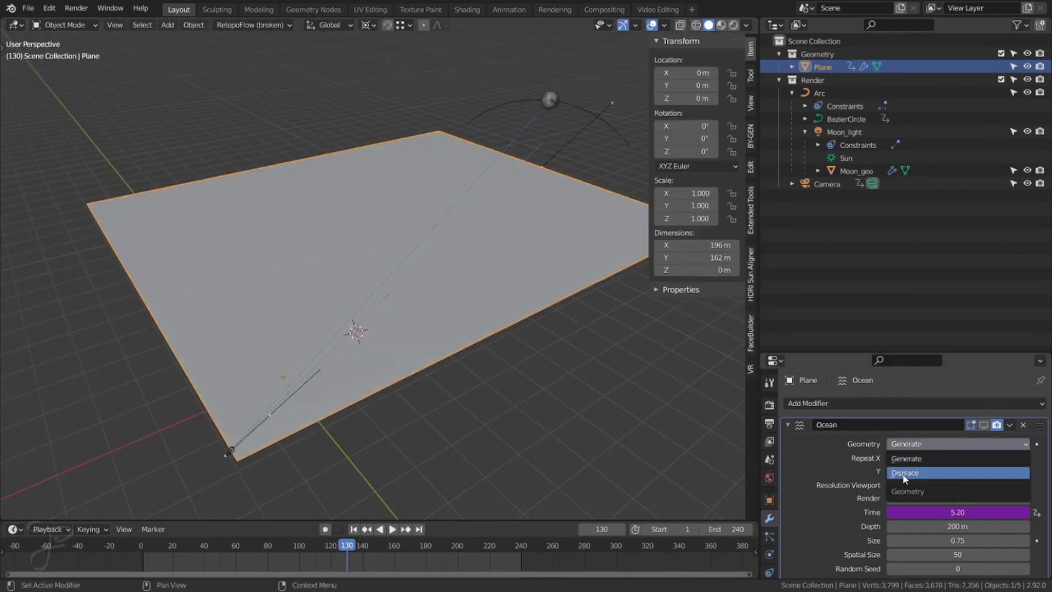
{"action": "left_click", "coordinate": [906, 458]}
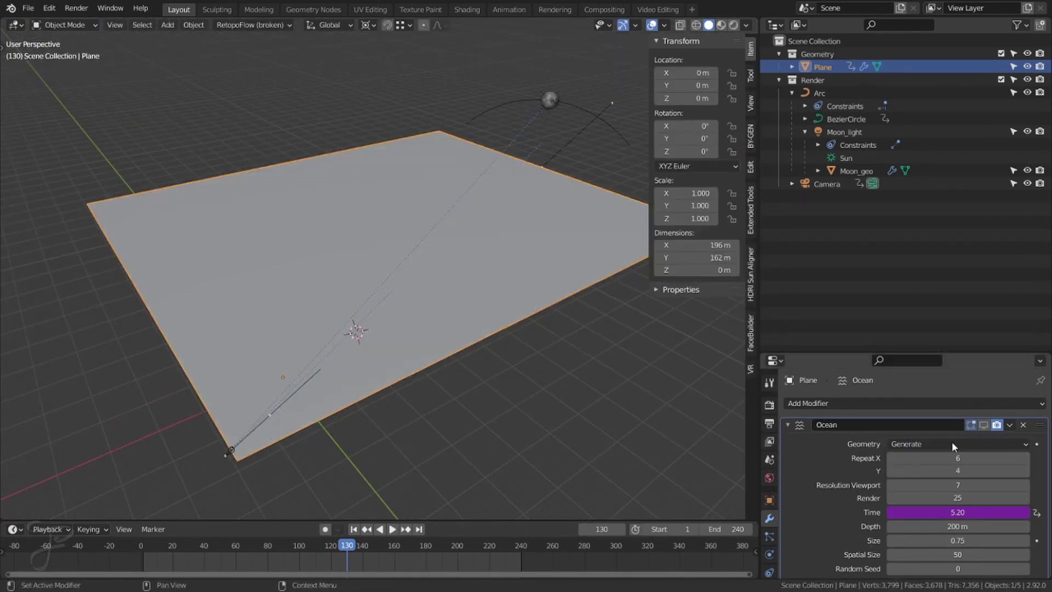
{"action": "left_click", "coordinate": [984, 425]}
{"action": "middle_click_drag", "start_coordinate": [560, 321], "coordinate": [447, 253]}
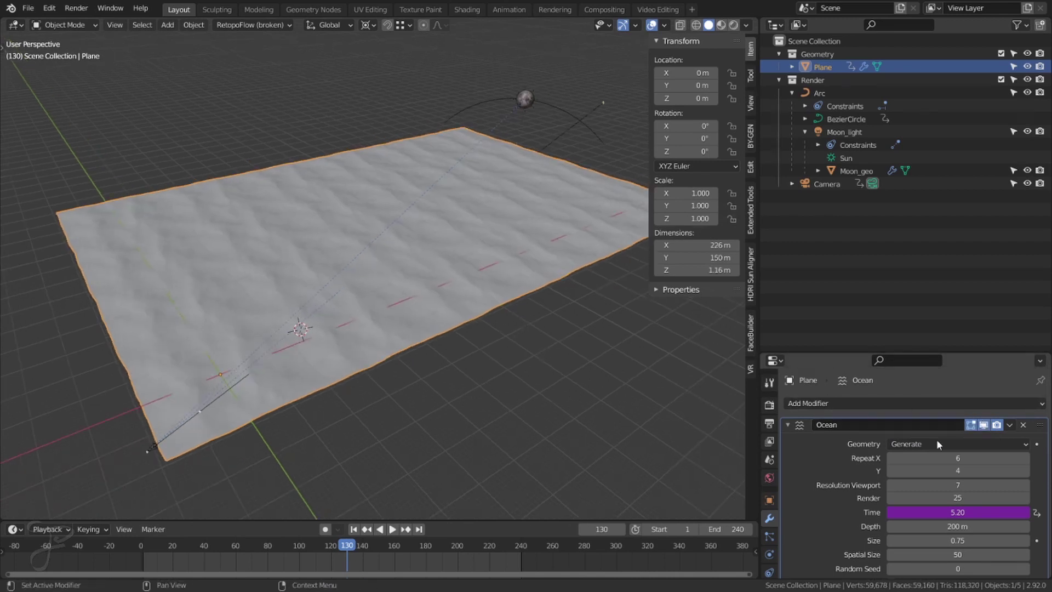
{"action": "left_click", "coordinate": [984, 425]}
{"action": "left_click", "coordinate": [985, 426]}
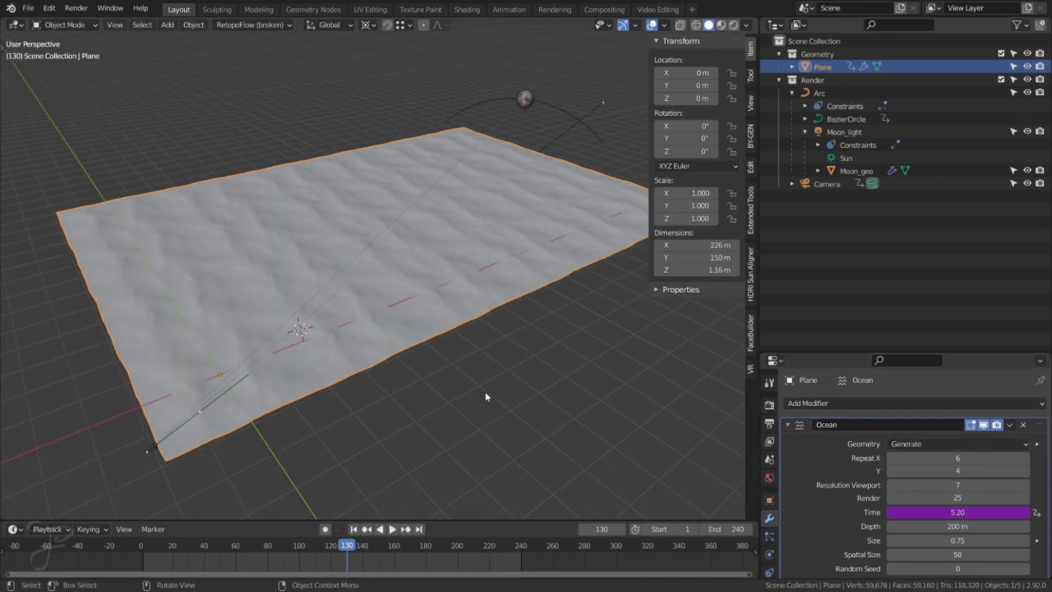
- With the Ocean modifier hidden, delete all of the plane's mesh except one corner face near the camera, and show the modifier again
{"action": "left_click", "coordinate": [984, 424]}
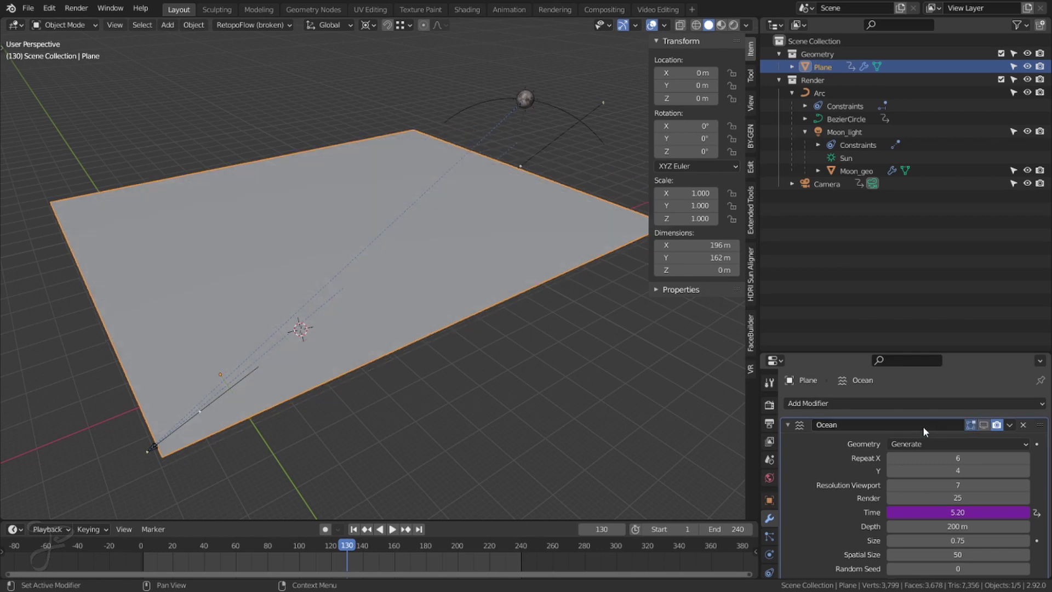
{"action": "left_click", "coordinate": [397, 266]}
{"action": "left_click", "coordinate": [429, 302]}
{"action": "key", "text": "Tab"}
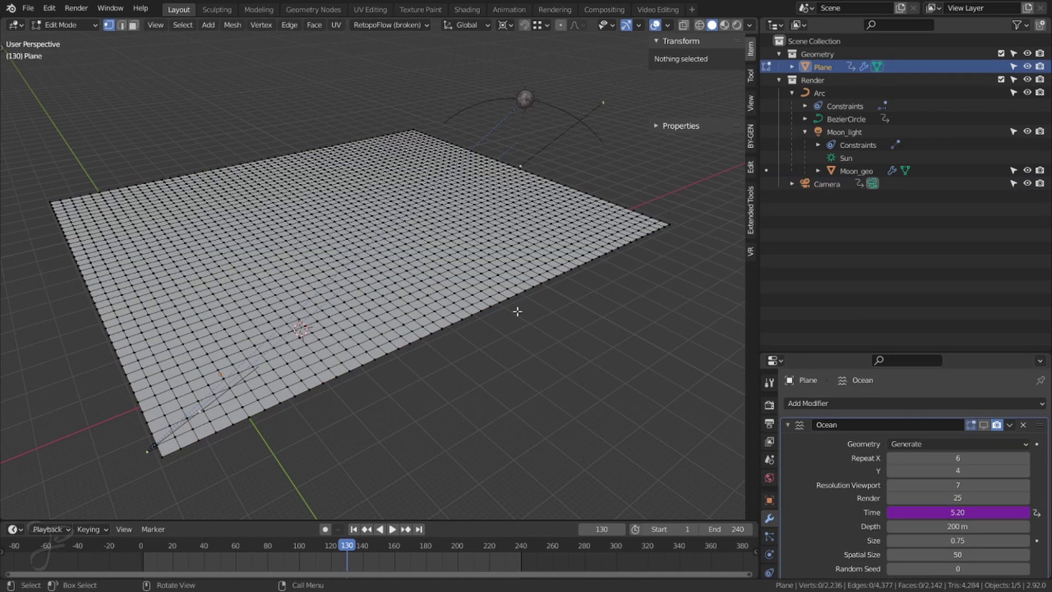
{"action": "key", "text": "a"}
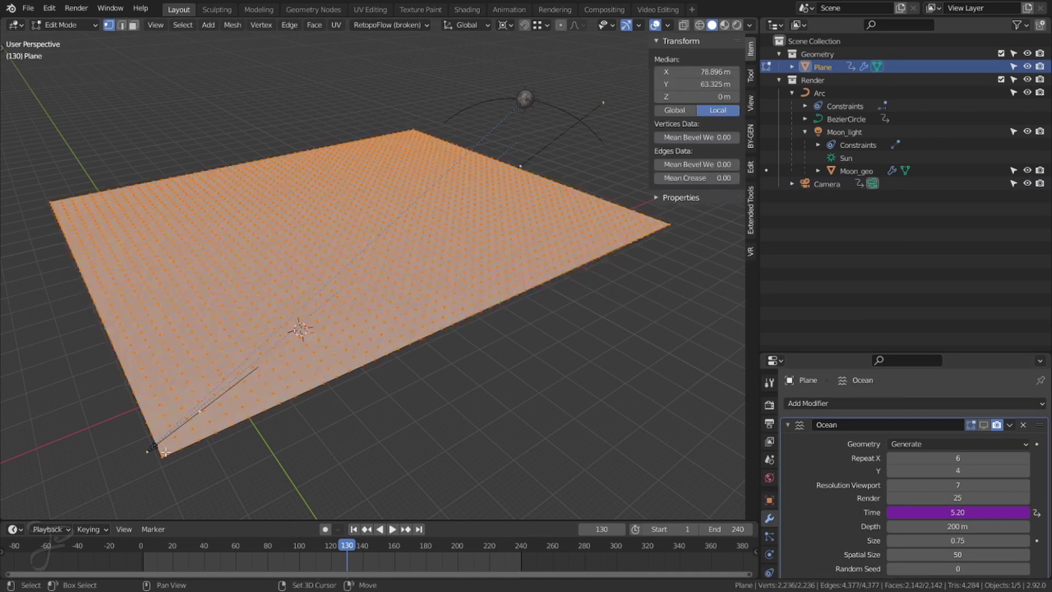
{"action": "key", "text": "x"}
{"action": "left_click", "coordinate": [416, 428]}
{"action": "key", "text": "Tab"}
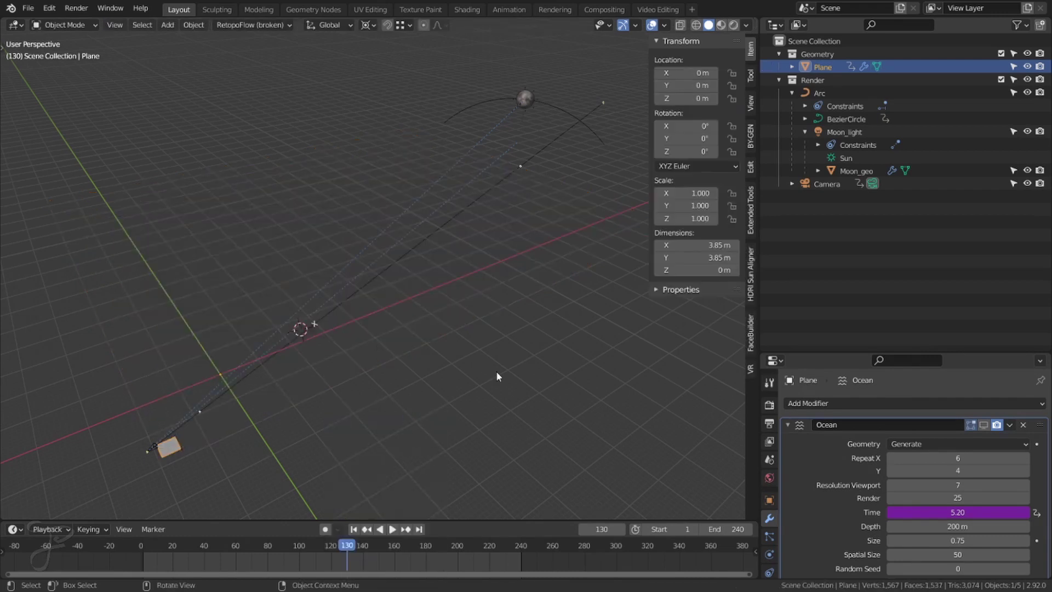
{"action": "left_click", "coordinate": [668, 400]}
{"action": "left_click", "coordinate": [985, 424]}
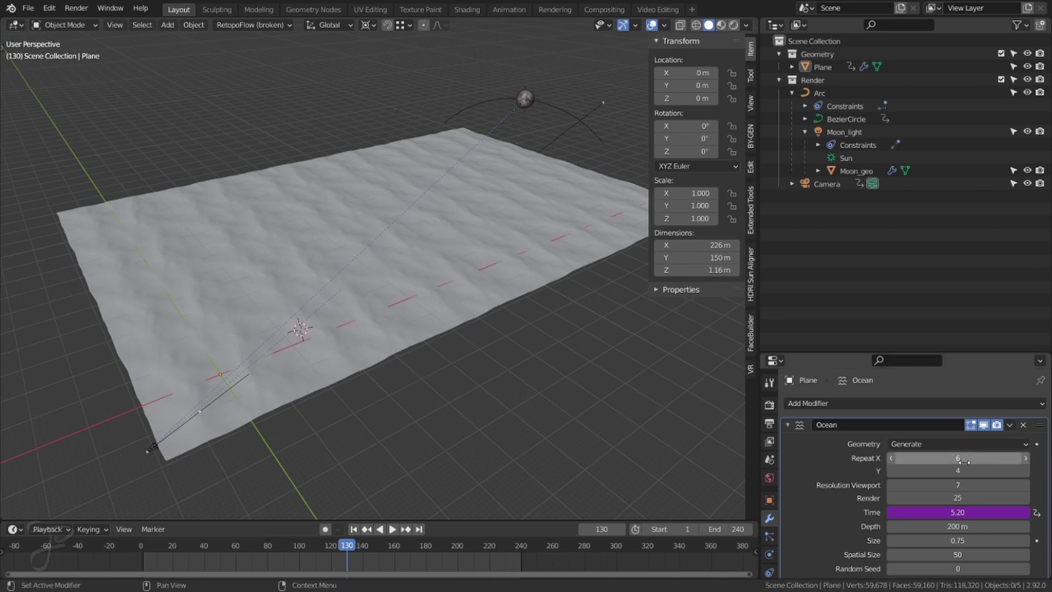
- Try an Ocean Repeat X of 4 and restore it to 6
{"action": "key", "text": "ctrl+v"}
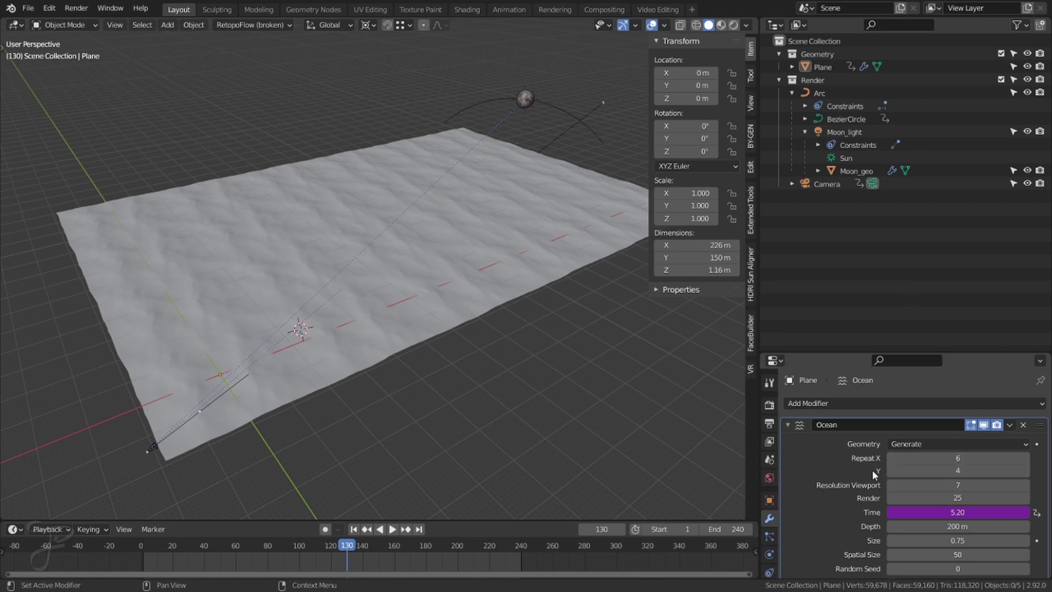
{"action": "mouse_move", "coordinate": [953, 461]}
{"action": "left_mouse_down"}
{"action": "mouse_move", "coordinate": [932, 461]}
{"action": "mouse_move", "coordinate": [945, 460]}
{"action": "left_mouse_up"}
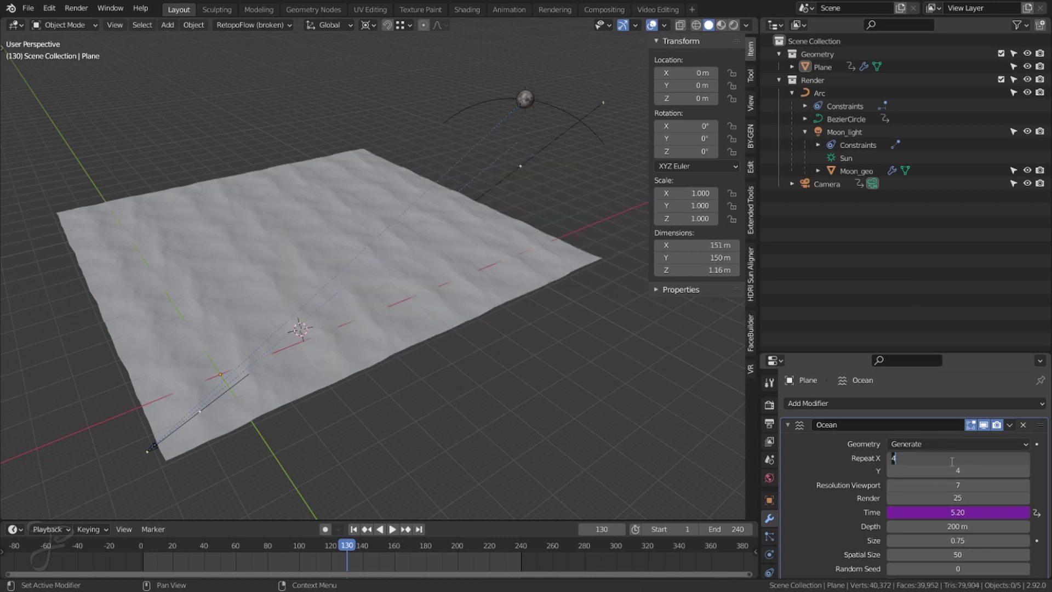
{"action": "key", "text": "Return"}
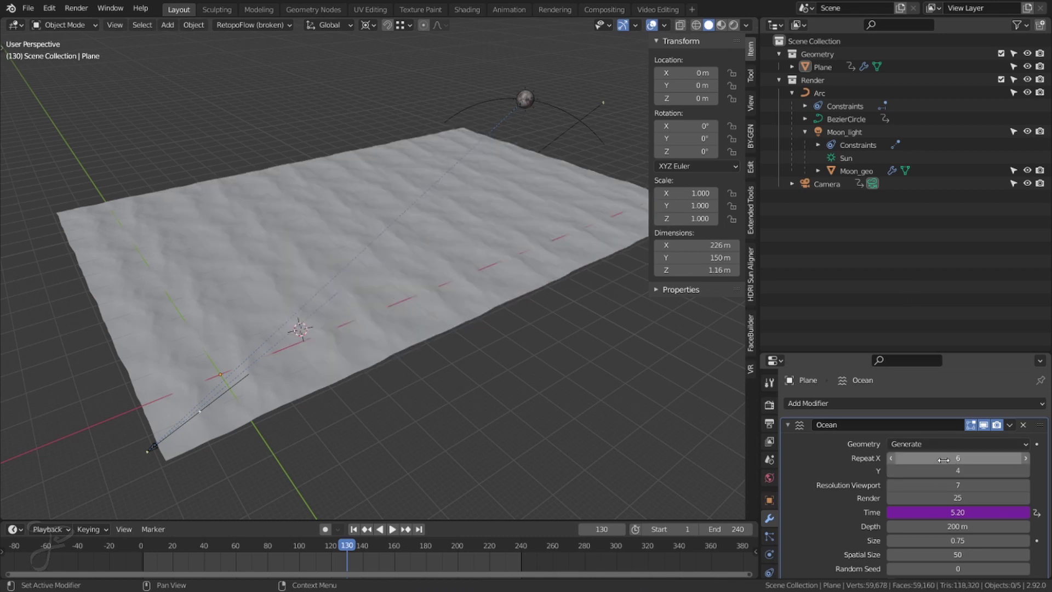
- Collapse the Ocean modifier's settings and select the moon's Arc and Moon_light objects in the Render collection
{"action": "left_click", "coordinate": [787, 425]}
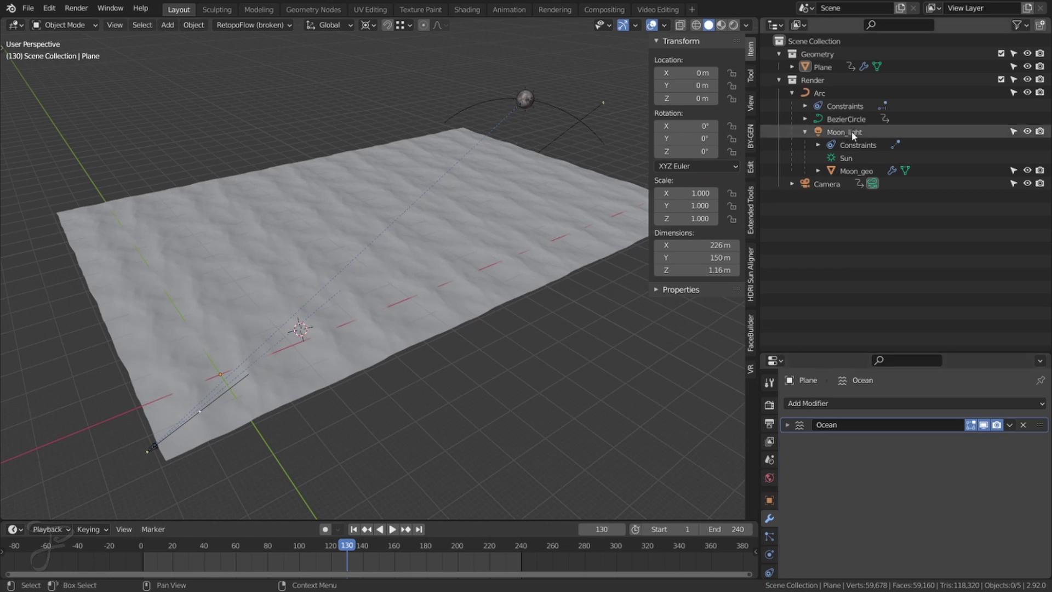
{"action": "left_click", "coordinate": [792, 67]}
{"action": "left_click", "coordinate": [792, 67]}
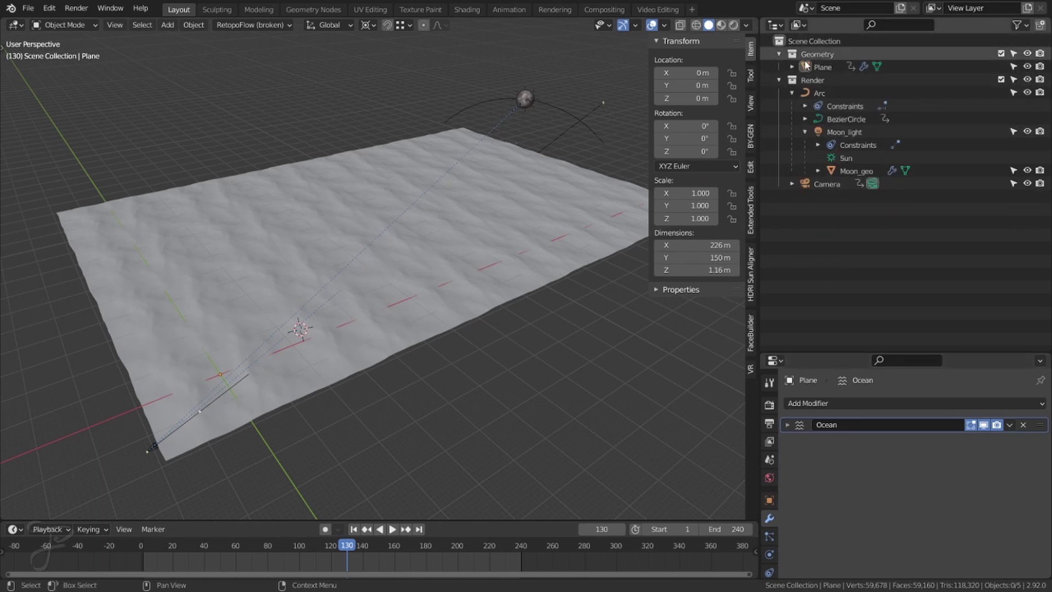
{"action": "left_click", "coordinate": [811, 93]}
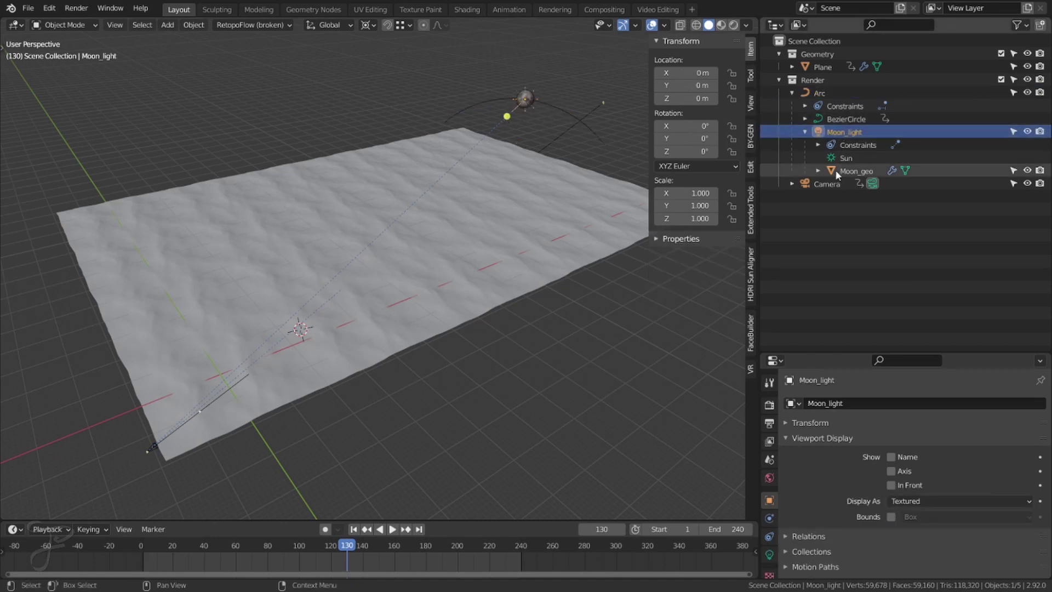
- Look through the camera in rendered shading at frame 225 with the viewport overlays hidden
{"action": "key", "text": "KP_0"}
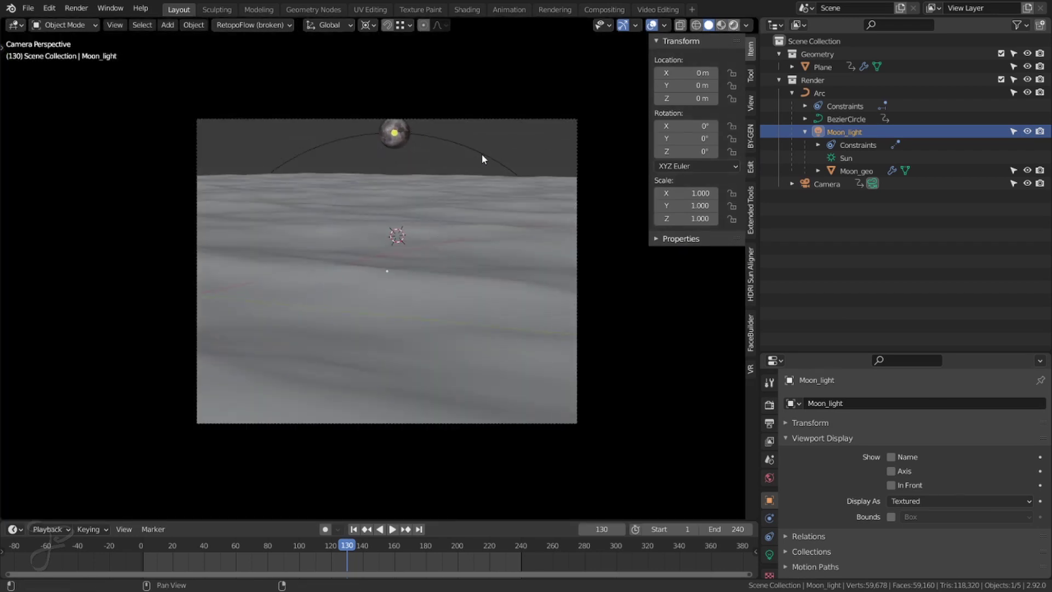
{"action": "left_click_drag", "start_coordinate": [465, 546], "coordinate": [506, 544]}
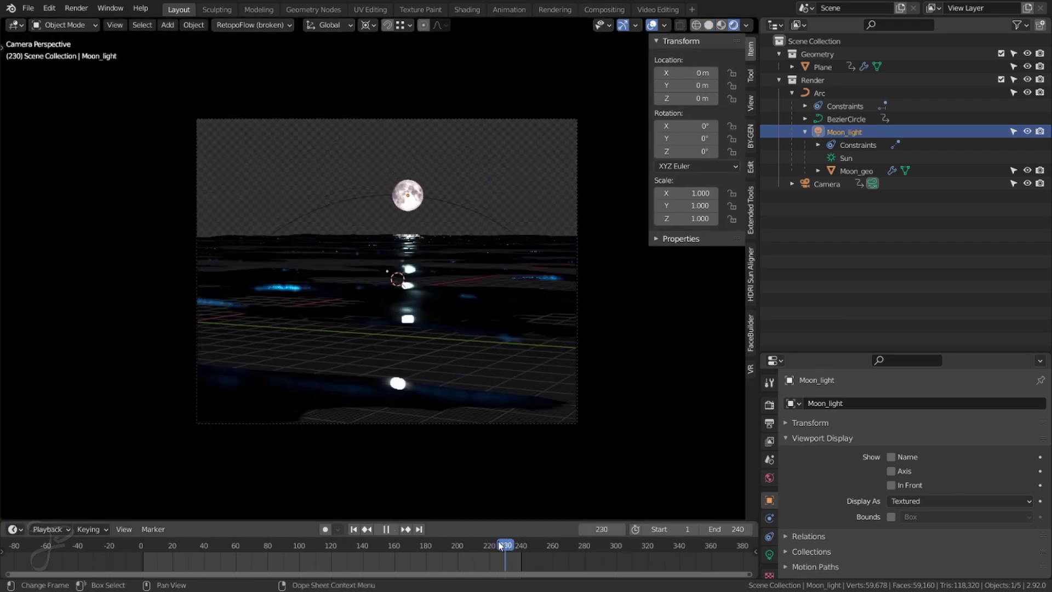
{"action": "key", "text": "Escape"}
{"action": "left_click", "coordinate": [652, 25]}
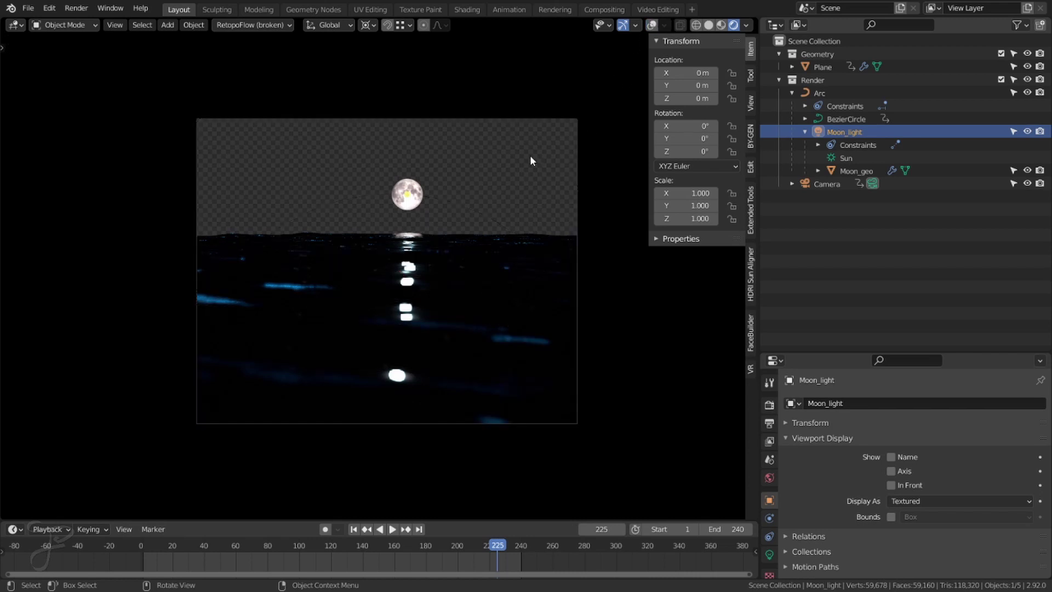
{"action": "left_click", "coordinate": [531, 156]}
- Toggle Moon_light's viewport visibility off and on to examine its effect on the moonlit water
{"action": "left_click", "coordinate": [856, 134]}
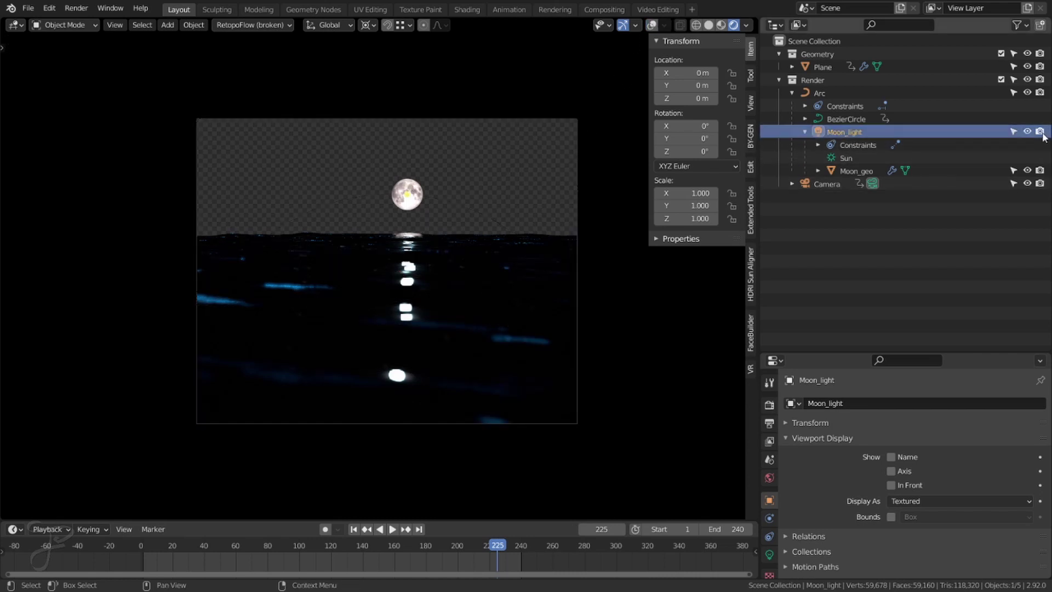
{"action": "left_click", "coordinate": [1029, 131]}
{"action": "left_click", "coordinate": [1030, 132]}
{"action": "left_click", "coordinate": [1029, 131]}
{"action": "left_click", "coordinate": [1029, 131]}
- Enter Edit Mode on Moon_geo with overlays shown, frame the sphere and look over its UV mapping projection options
{"action": "left_click", "coordinate": [840, 171]}
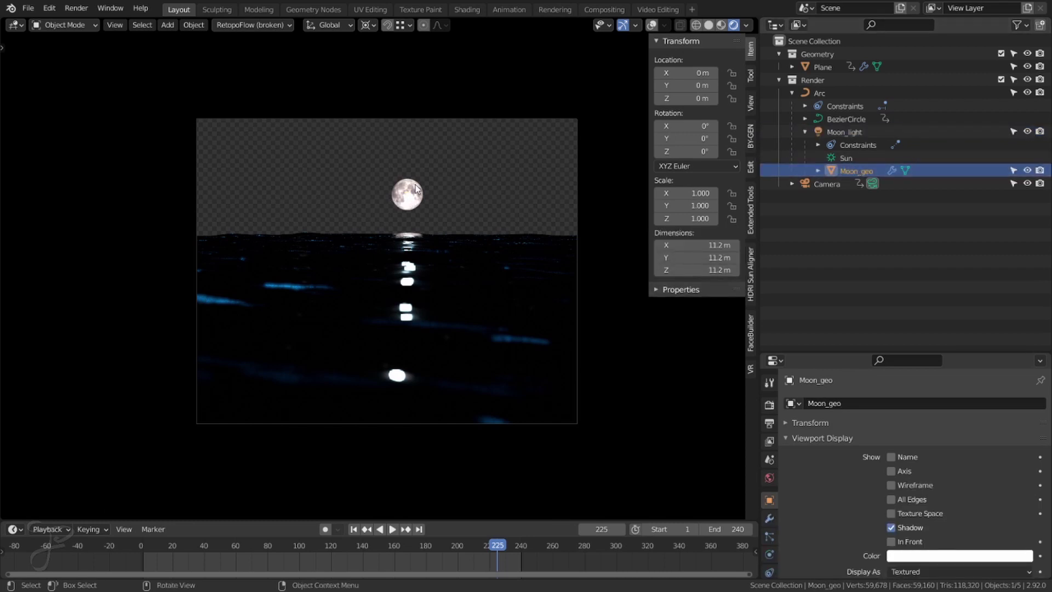
{"action": "key", "text": "Tab"}
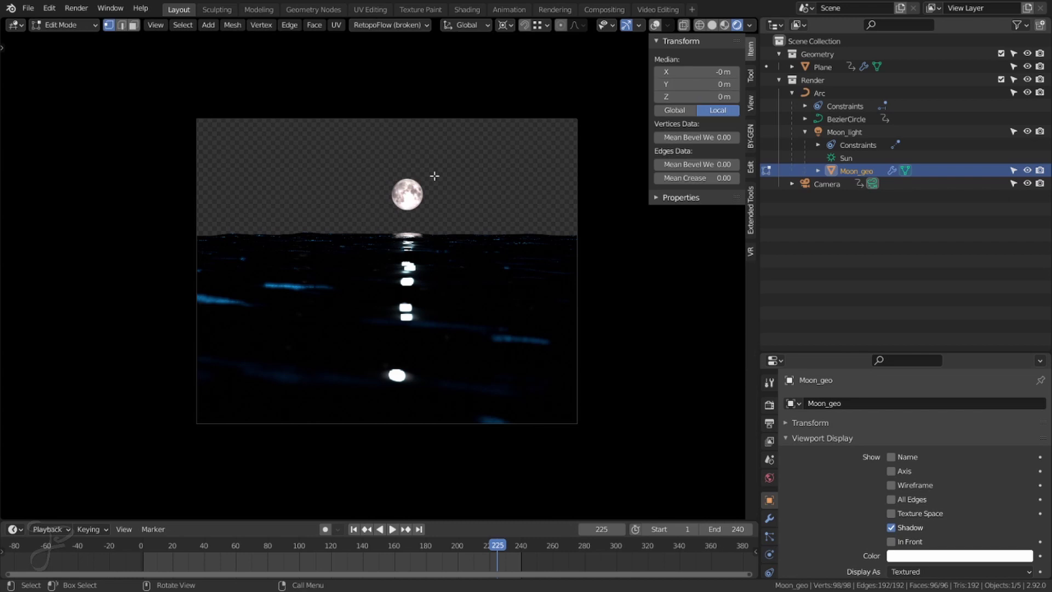
{"action": "left_click", "coordinate": [657, 26]}
{"action": "key", "text": "KP_Decimal"}
{"action": "scroll", "coordinate": [424, 276], "scroll_direction": "down", "scroll_amount": 5}
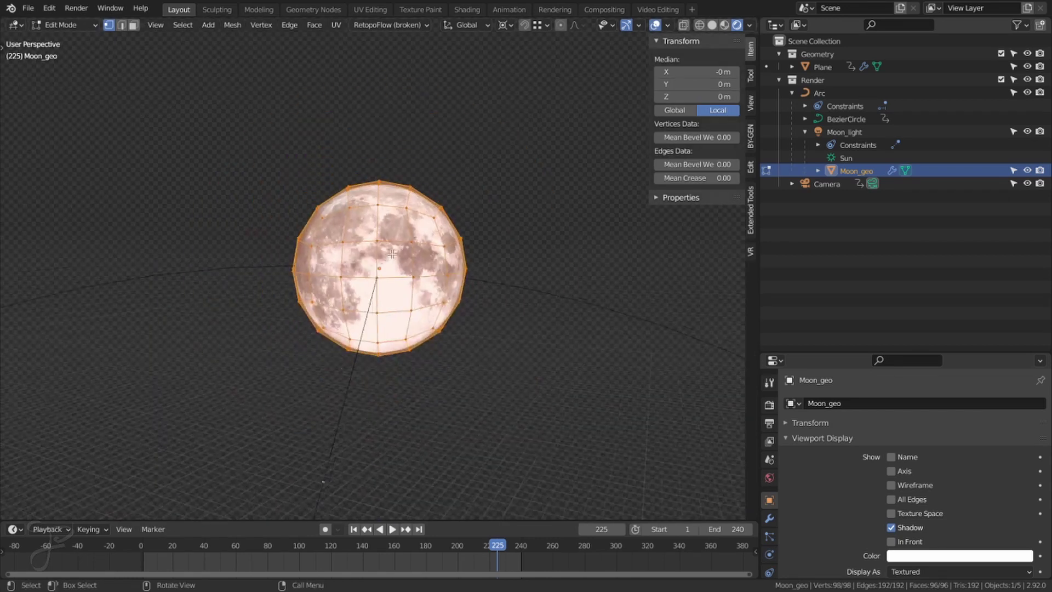
{"action": "middle_click_drag", "start_coordinate": [423, 275], "coordinate": [422, 274]}
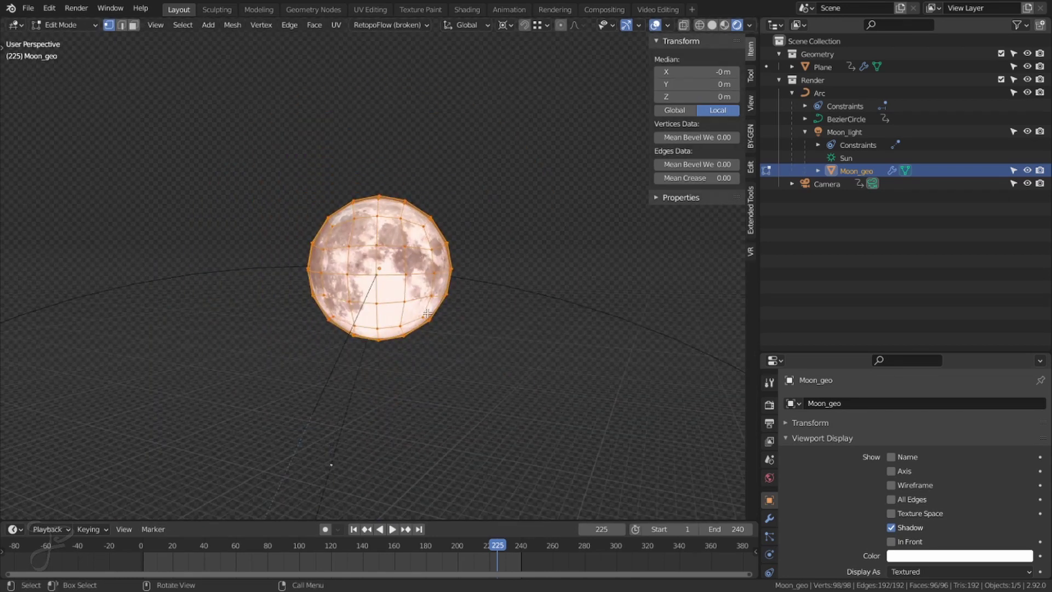
{"action": "key", "text": "u"}
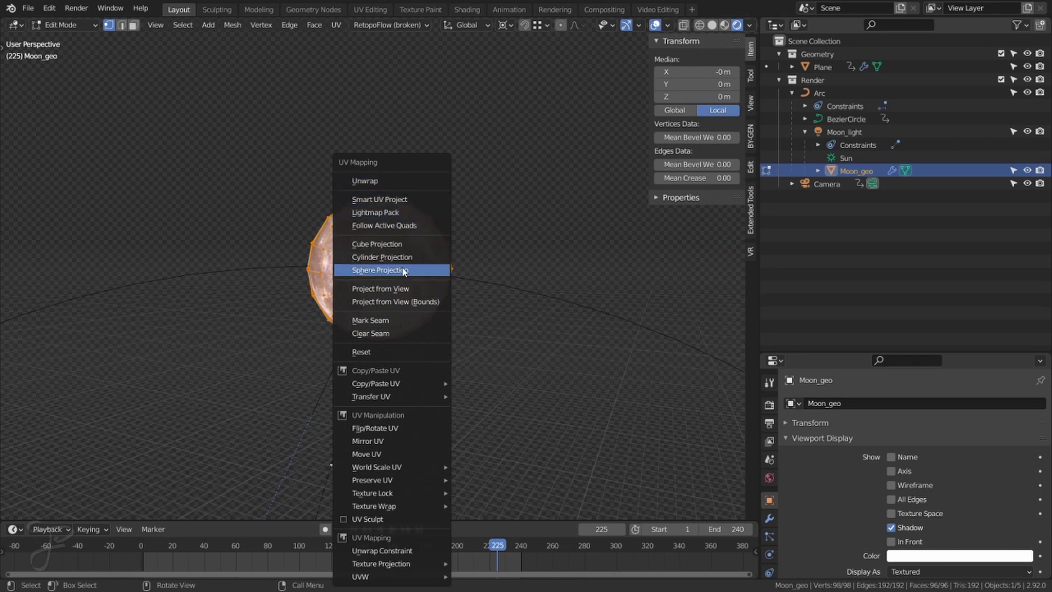
{"action": "left_click", "coordinate": [387, 302]}
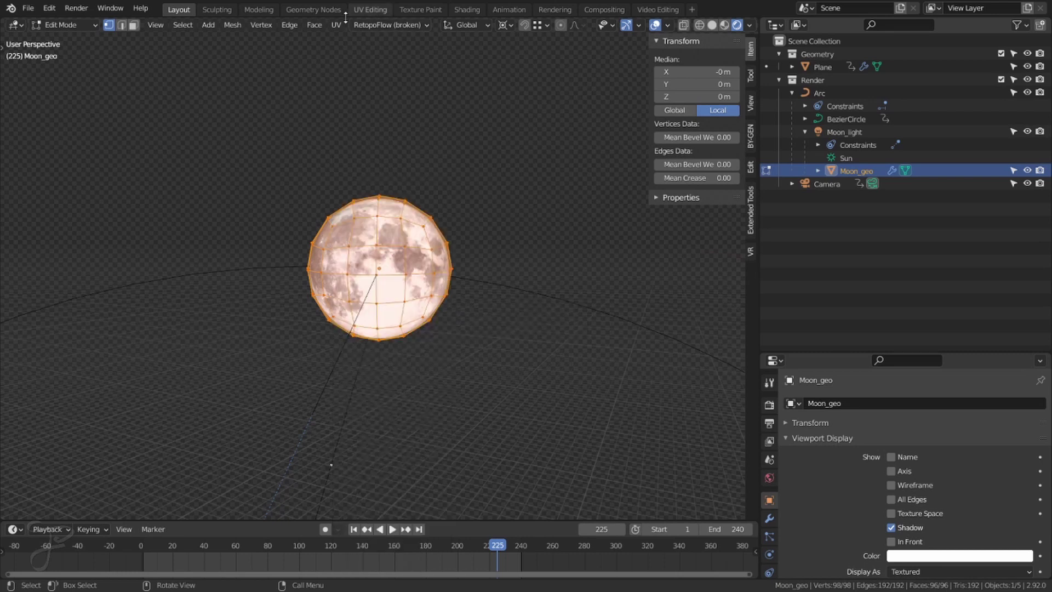
- Examine how Moon_geo's UVs sit on the lunar image in the UV Editing workspace, and return to the Layout workspace
{"action": "left_click", "coordinate": [467, 10]}
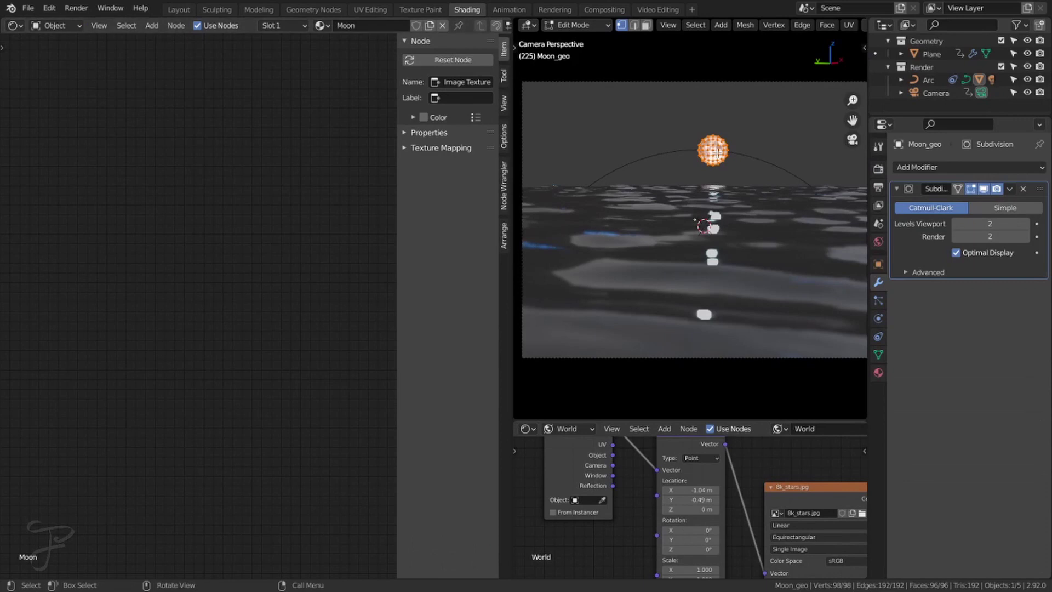
{"action": "left_click", "coordinate": [370, 9]}
{"action": "scroll", "coordinate": [159, 348], "scroll_direction": "down", "scroll_amount": 6}
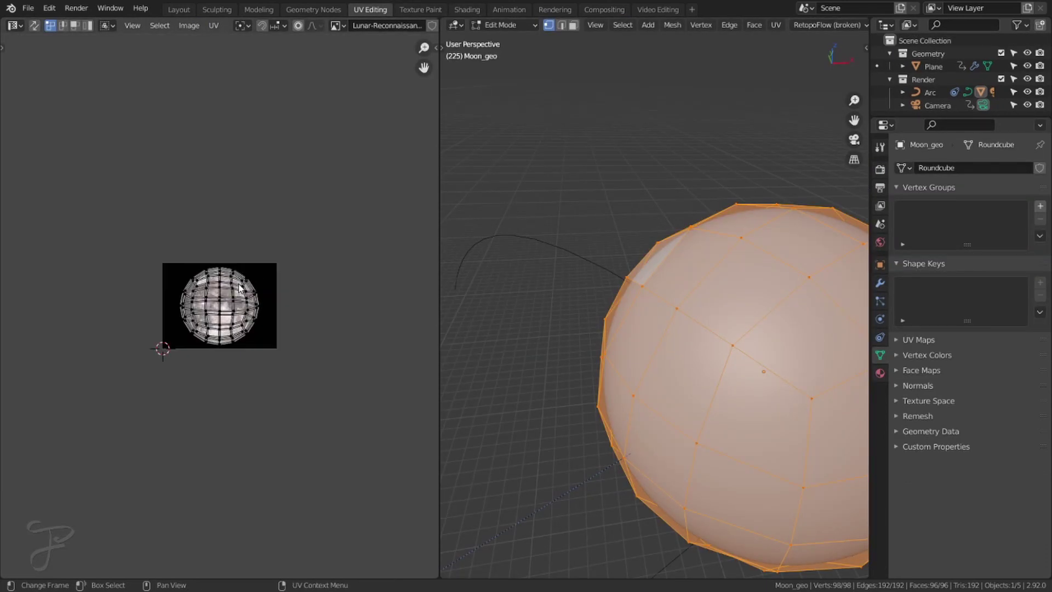
{"action": "scroll", "coordinate": [292, 186], "scroll_direction": "up", "scroll_amount": 3}
{"action": "scroll", "coordinate": [603, 488], "scroll_direction": "down", "scroll_amount": 6}
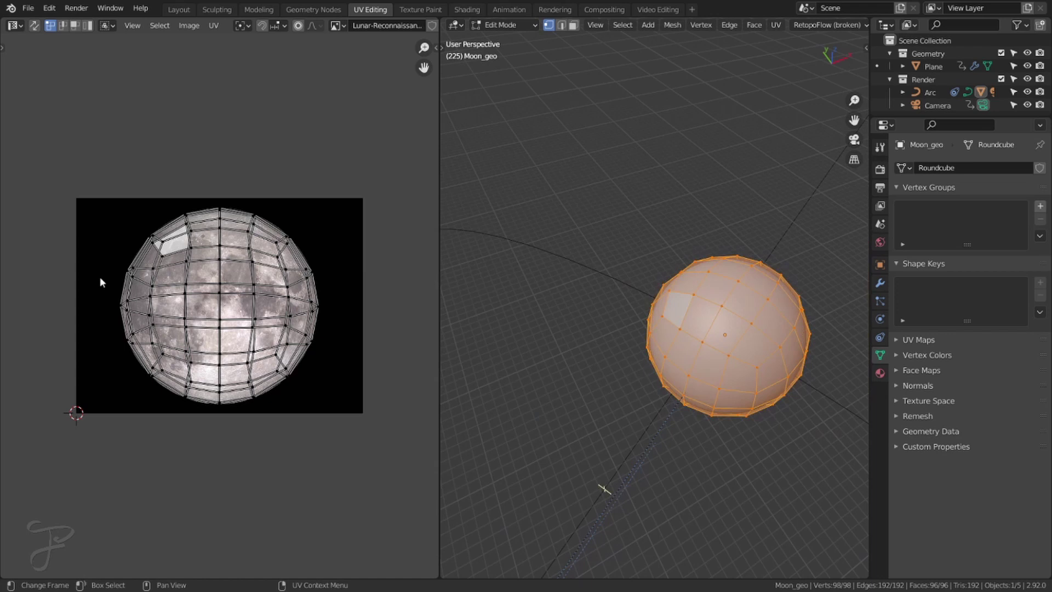
{"action": "left_click", "coordinate": [179, 9]}
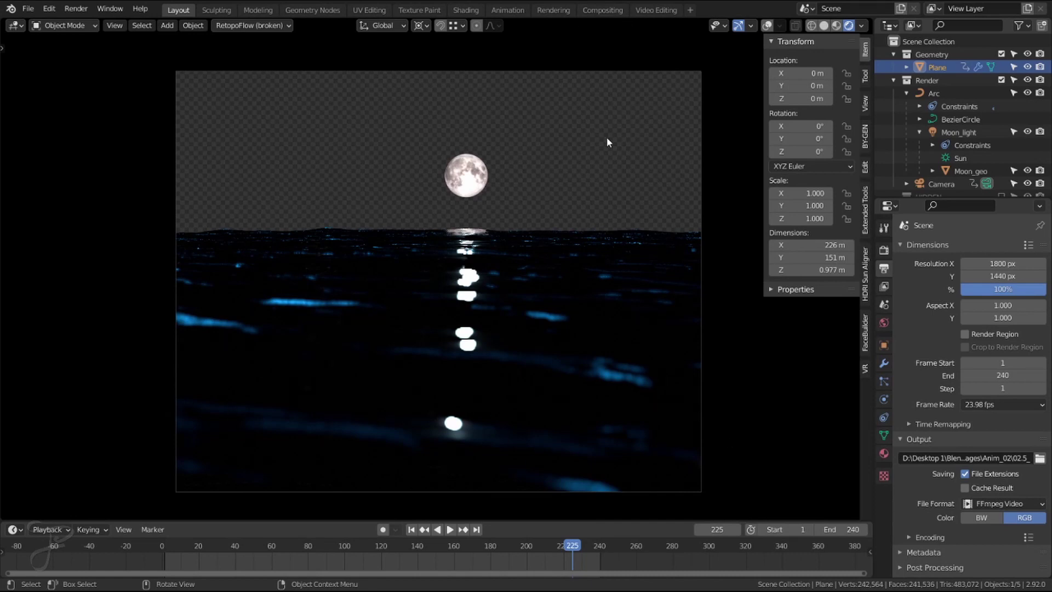
- Look over the compositing node tree from Render Layers through the math, Dilate/Erode and ColorRamp nodes
{"action": "left_click", "coordinate": [597, 7]}
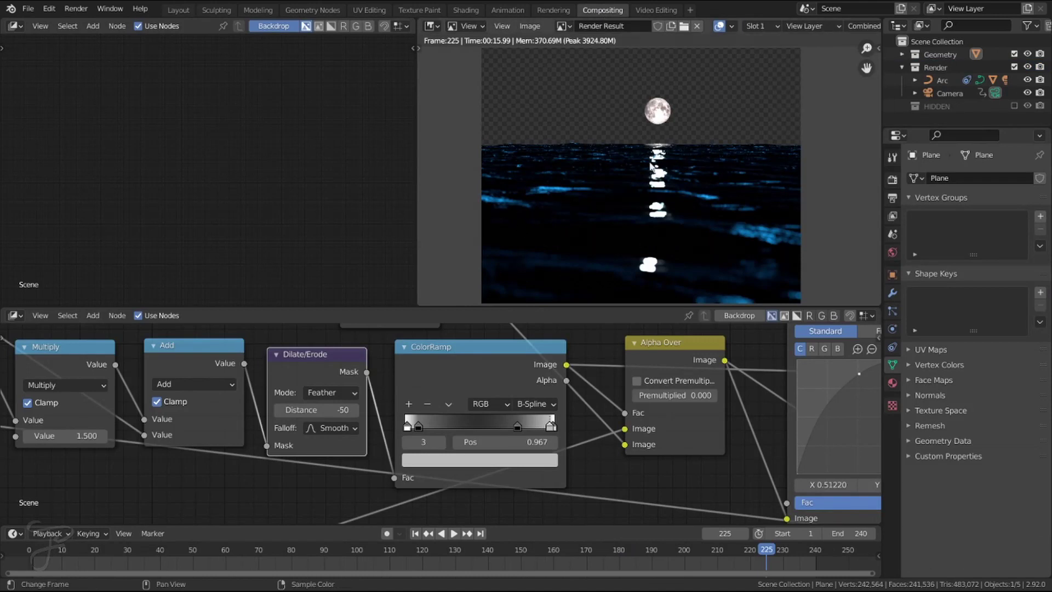
{"action": "key", "text": "Home"}
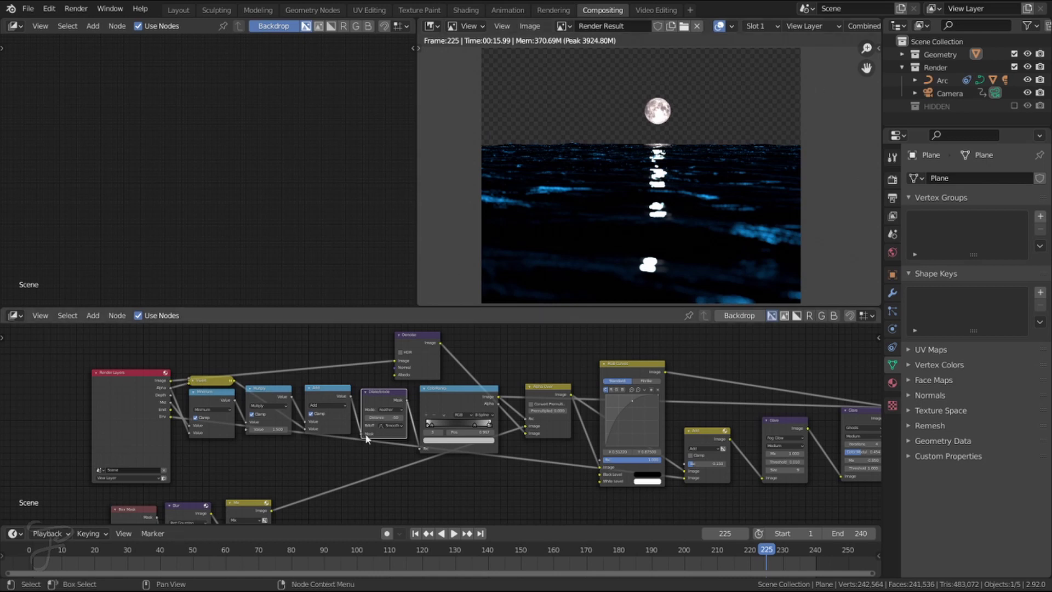
{"action": "scroll", "coordinate": [347, 364], "scroll_direction": "up", "scroll_amount": 1}
{"action": "middle_click_drag", "start_coordinate": [237, 451], "coordinate": [317, 463]}
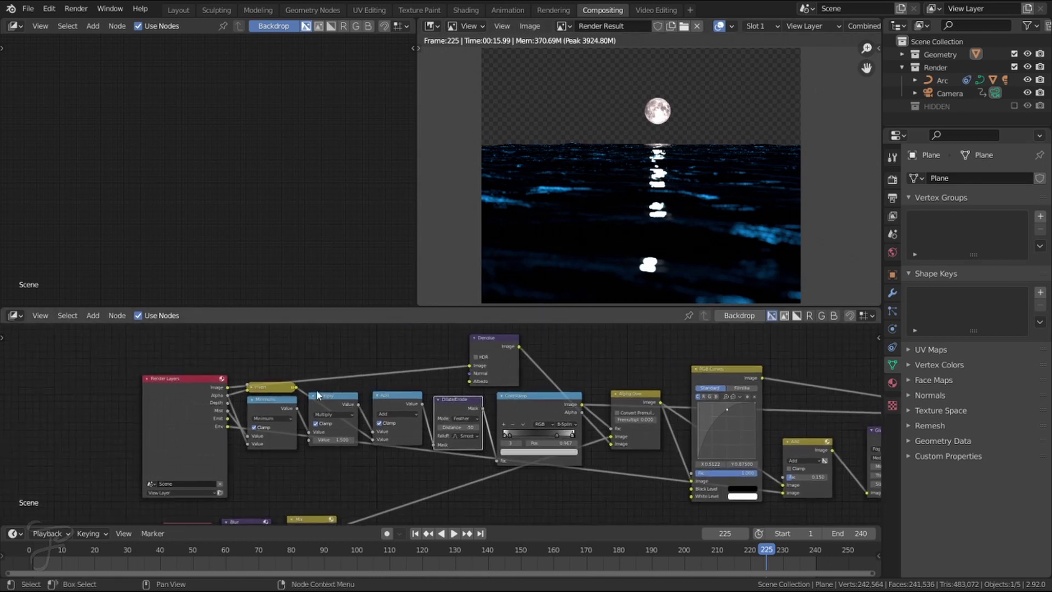
{"action": "scroll", "coordinate": [493, 408], "scroll_direction": "up", "scroll_amount": 1}
{"action": "middle_click_drag", "start_coordinate": [493, 408], "coordinate": [394, 399]}
- In the Shading workspace, examine the world's Milky Way image texture with its RGB Curves and Hue Saturation Value nodes
{"action": "left_click", "coordinate": [170, 10]}
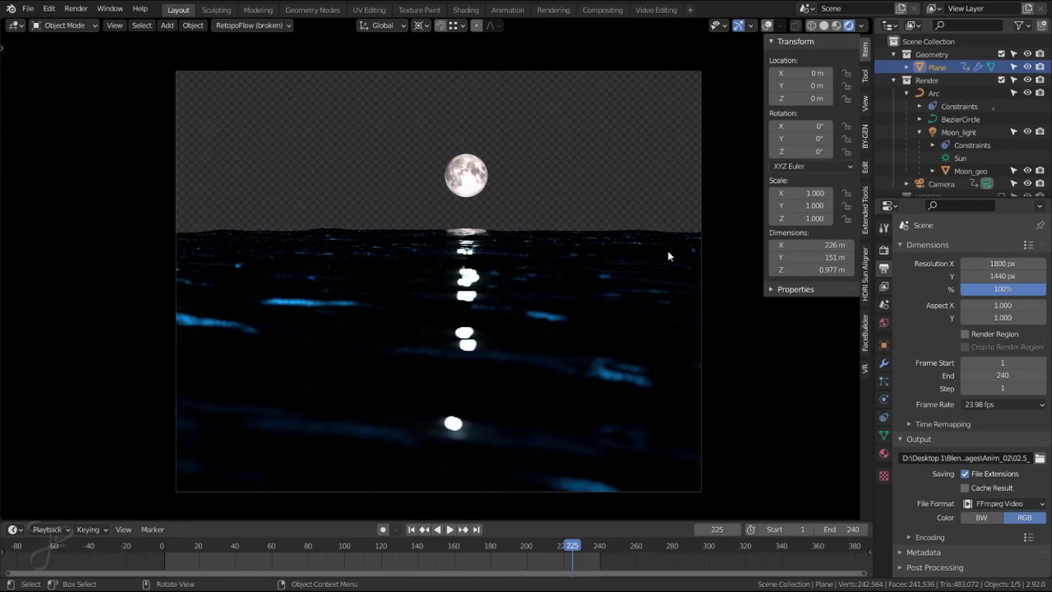
{"action": "left_click", "coordinate": [466, 10]}
{"action": "scroll", "coordinate": [642, 164], "scroll_direction": "up", "scroll_amount": 2}
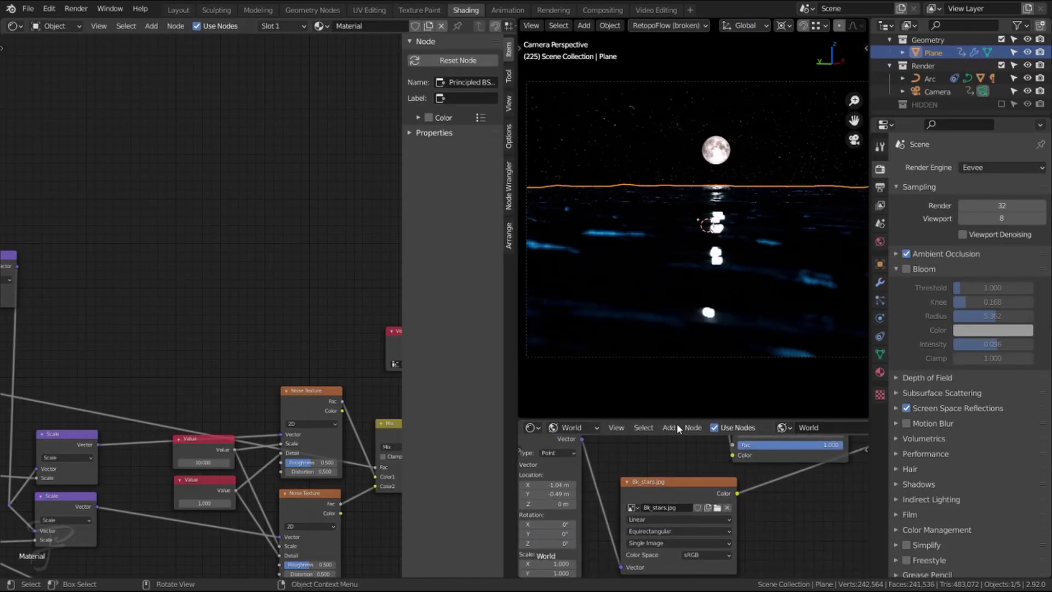
{"action": "scroll", "coordinate": [687, 488], "scroll_direction": "down", "scroll_amount": 2}
{"action": "middle_click_drag", "start_coordinate": [690, 492], "coordinate": [630, 526]}
{"action": "left_click", "coordinate": [702, 477]}
{"action": "scroll", "coordinate": [696, 478], "scroll_direction": "up", "scroll_amount": 2}
{"action": "scroll", "coordinate": [696, 466], "scroll_direction": "down", "scroll_amount": 3}
{"action": "scroll", "coordinate": [702, 472], "scroll_direction": "up", "scroll_amount": 1}
{"action": "middle_click_drag", "start_coordinate": [757, 488], "coordinate": [689, 485]}
{"action": "scroll", "coordinate": [692, 506], "scroll_direction": "down", "scroll_amount": 3}
{"action": "left_click", "coordinate": [679, 449]}
{"action": "left_click", "coordinate": [595, 458]}
{"action": "middle_click_drag", "start_coordinate": [595, 462], "coordinate": [771, 460]}
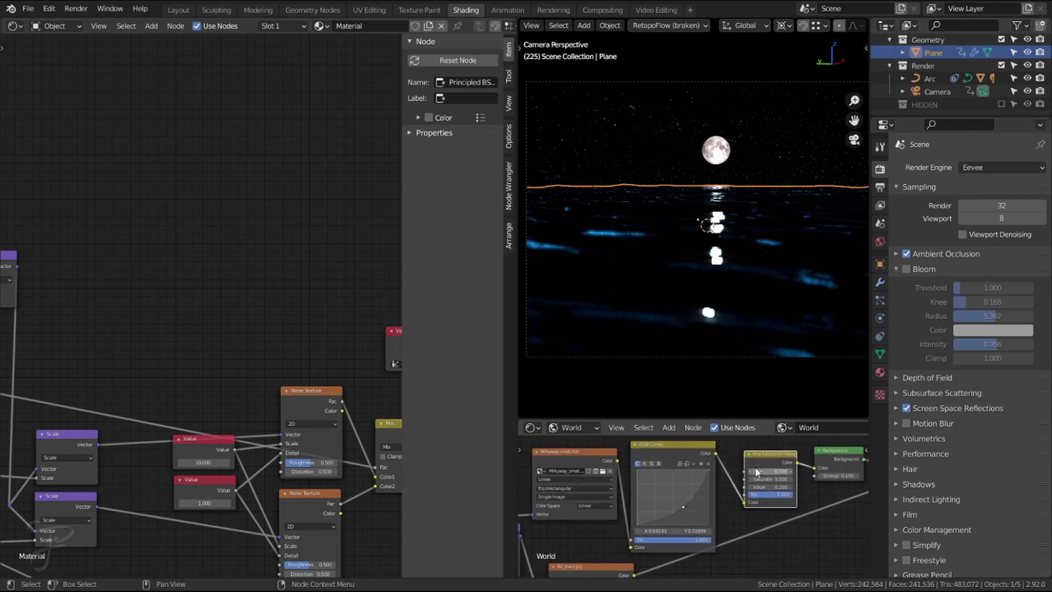
- Examine the world's 8k_stars.jpg texture with its mapping and follow its link to the nodes before the World Output
{"action": "left_click", "coordinate": [571, 464]}
{"action": "middle_click_drag", "start_coordinate": [602, 446], "coordinate": [659, 464]}
{"action": "left_click", "coordinate": [660, 465]}
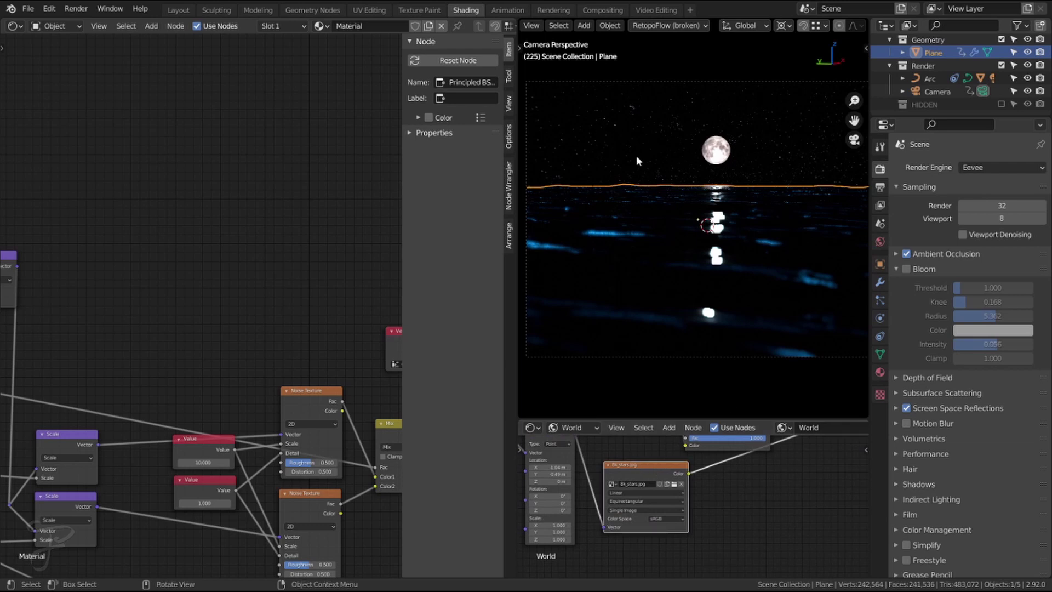
{"action": "middle_click_drag", "start_coordinate": [690, 512], "coordinate": [589, 550]}
{"action": "middle_click_drag", "start_coordinate": [658, 525], "coordinate": [856, 500]}
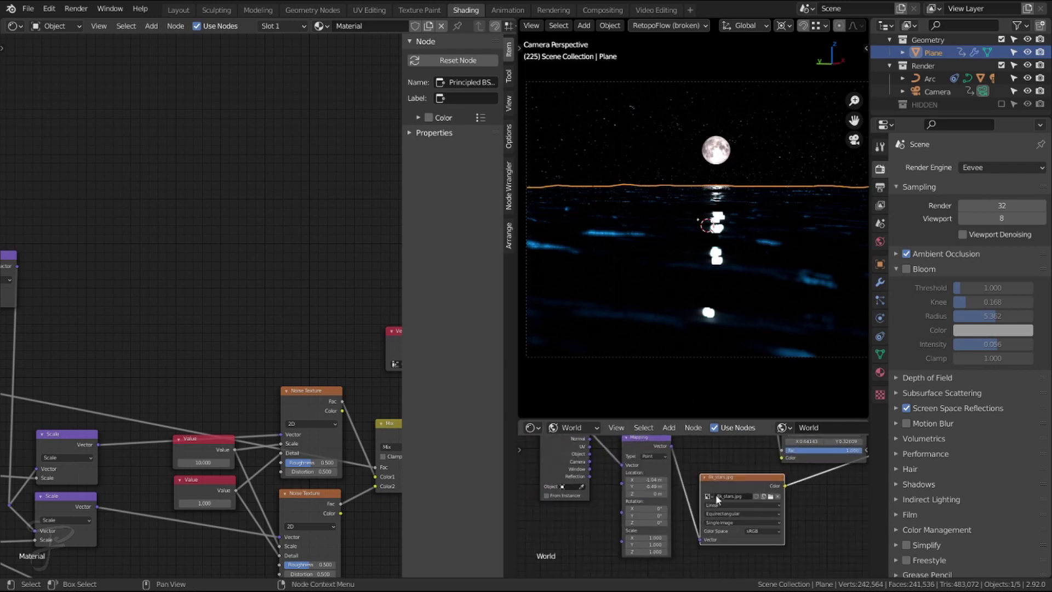
{"action": "middle_click_drag", "start_coordinate": [632, 490], "coordinate": [679, 521]}
{"action": "scroll", "coordinate": [680, 510], "scroll_direction": "up", "scroll_amount": 2}
{"action": "middle_click_drag", "start_coordinate": [817, 498], "coordinate": [619, 510]}
{"action": "middle_click_drag", "start_coordinate": [857, 476], "coordinate": [730, 502]}
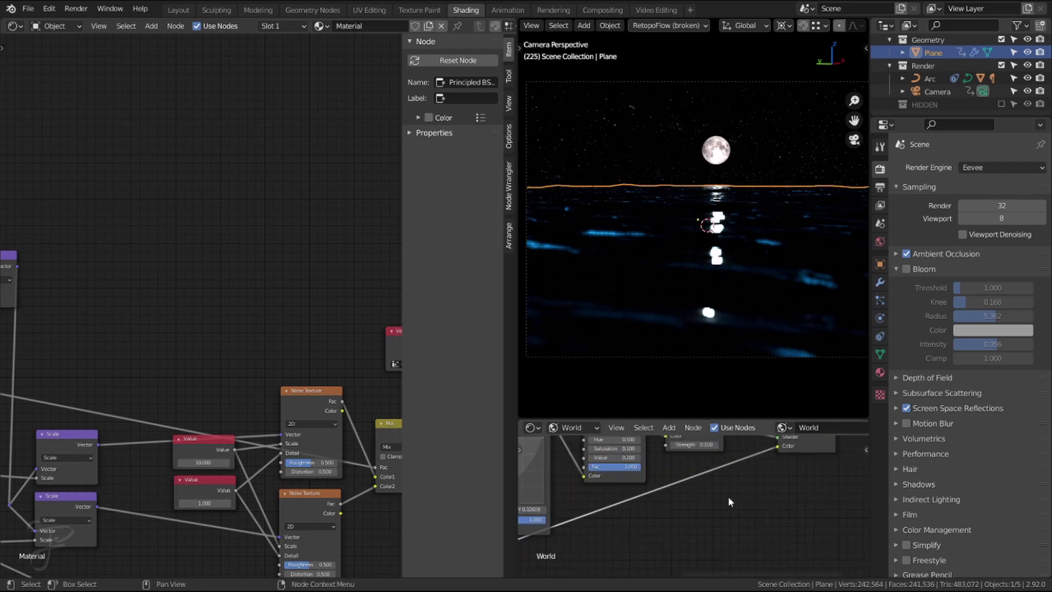
{"action": "middle_click_drag", "start_coordinate": [834, 440], "coordinate": [728, 497]}
{"action": "scroll", "coordinate": [697, 470], "scroll_direction": "up", "scroll_amount": 3}
{"action": "middle_click_drag", "start_coordinate": [624, 479], "coordinate": [679, 477]}
{"action": "scroll", "coordinate": [707, 487], "scroll_direction": "down", "scroll_amount": 2}
{"action": "middle_click_drag", "start_coordinate": [750, 476], "coordinate": [619, 482]}
- Look inside the World_Lightpath node group at its Light Path, Background and Mix Shader nodes, and leave the group
{"action": "left_click", "coordinate": [726, 461]}
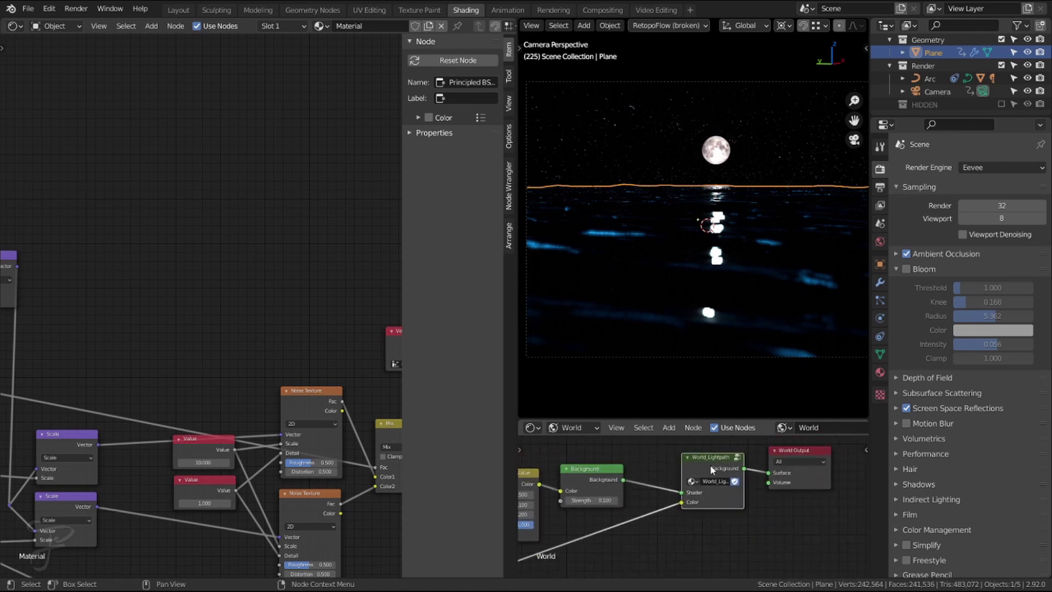
{"action": "key", "text": "Tab"}
{"action": "left_click", "coordinate": [655, 459]}
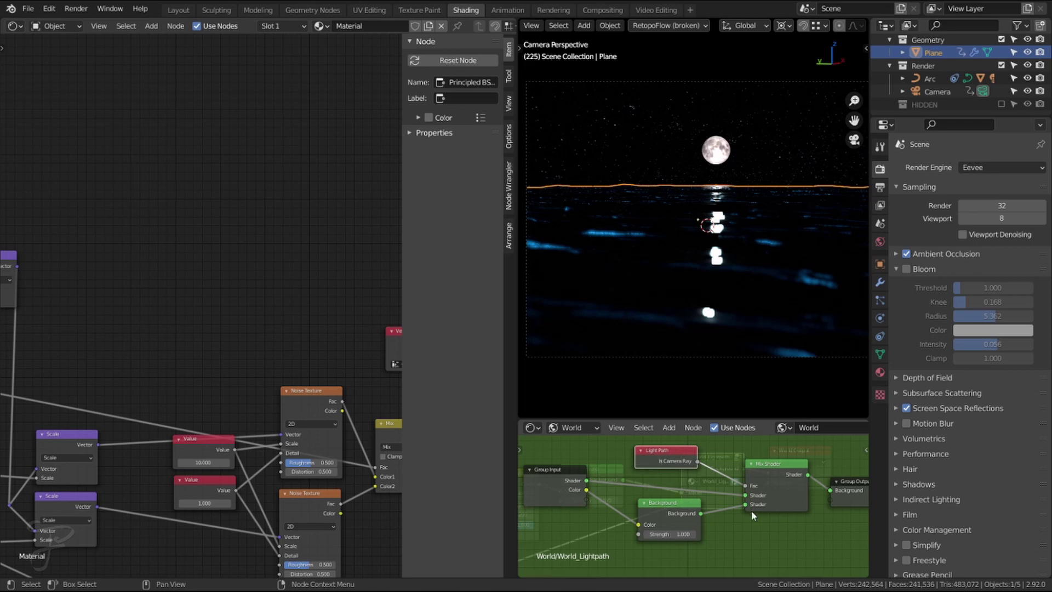
{"action": "key", "text": "Tab"}
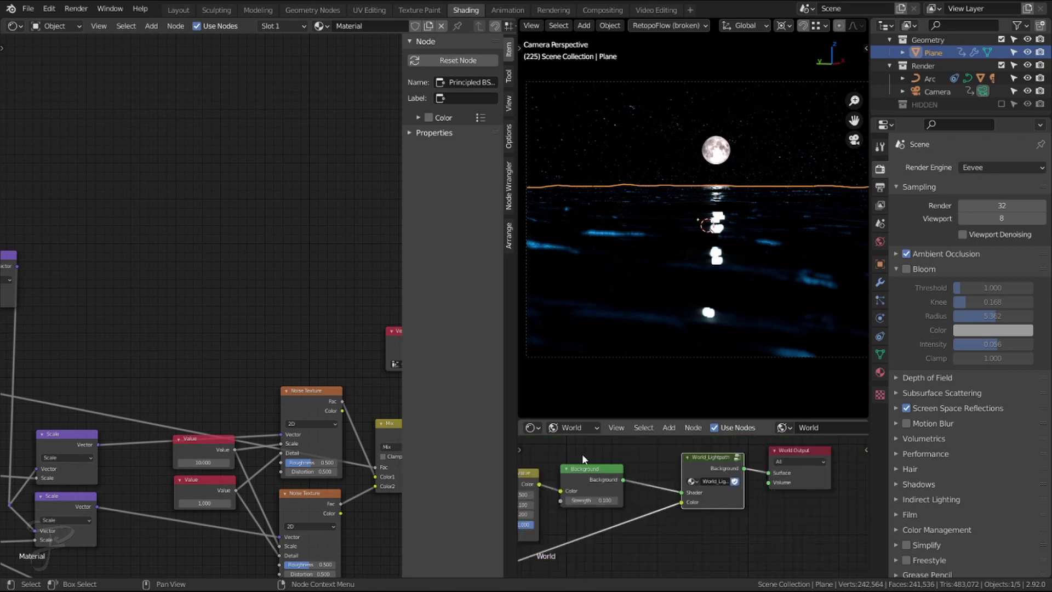
{"action": "left_click", "coordinate": [639, 457]}
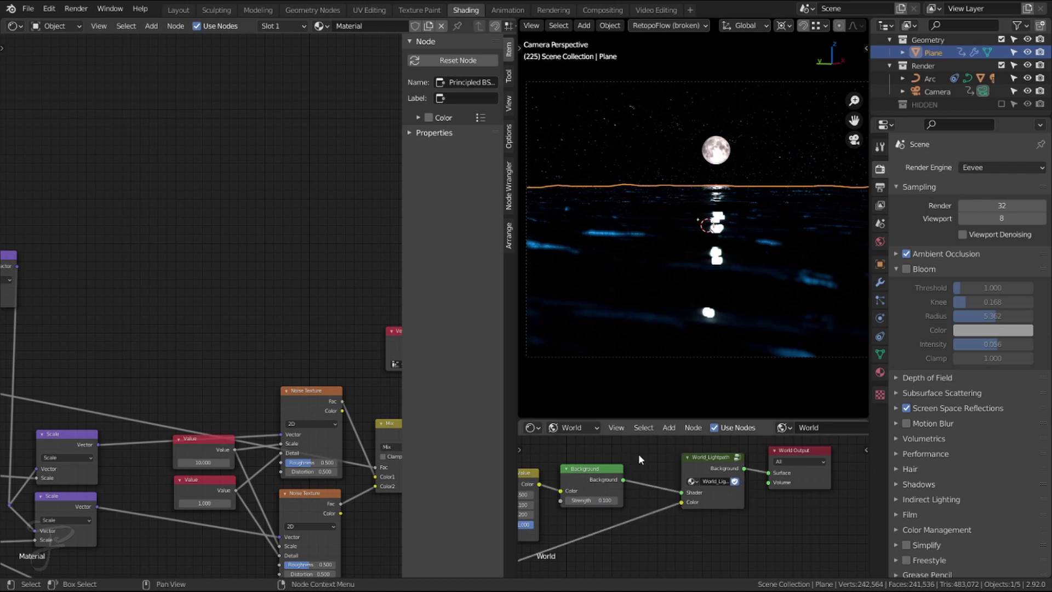
- In the compositor, preview the Render Layers' Image, Alpha and Depth passes and zoom out the backdrop
{"action": "left_click", "coordinate": [593, 11]}
{"action": "left_click_drag", "start_coordinate": [152, 362], "coordinate": [142, 370]}
{"action": "left_click", "coordinate": [149, 376], "text": "ctrl+shift"}
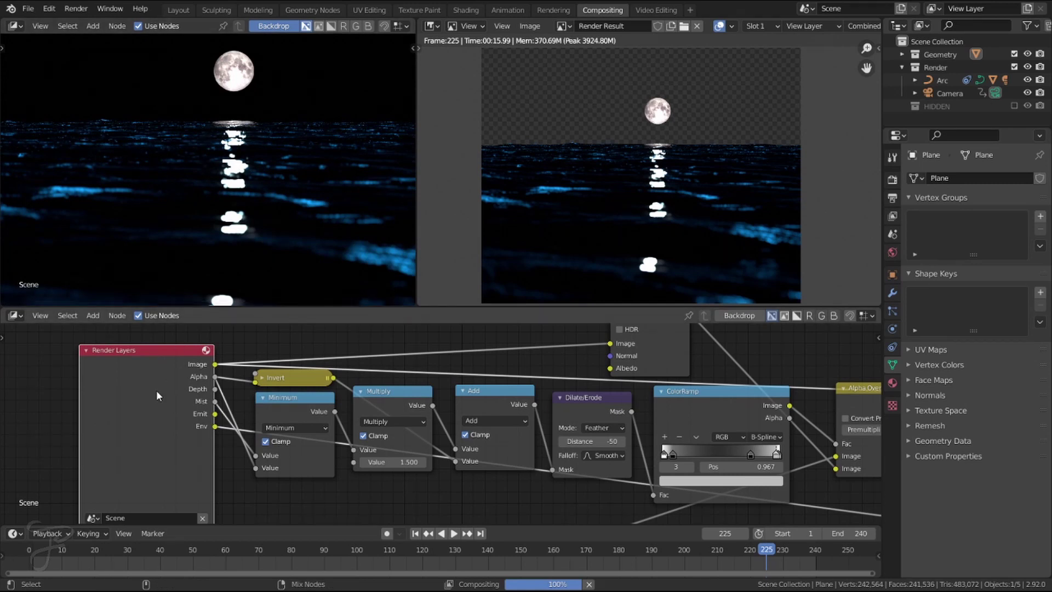
{"action": "left_click", "coordinate": [156, 390], "text": "ctrl+shift"}
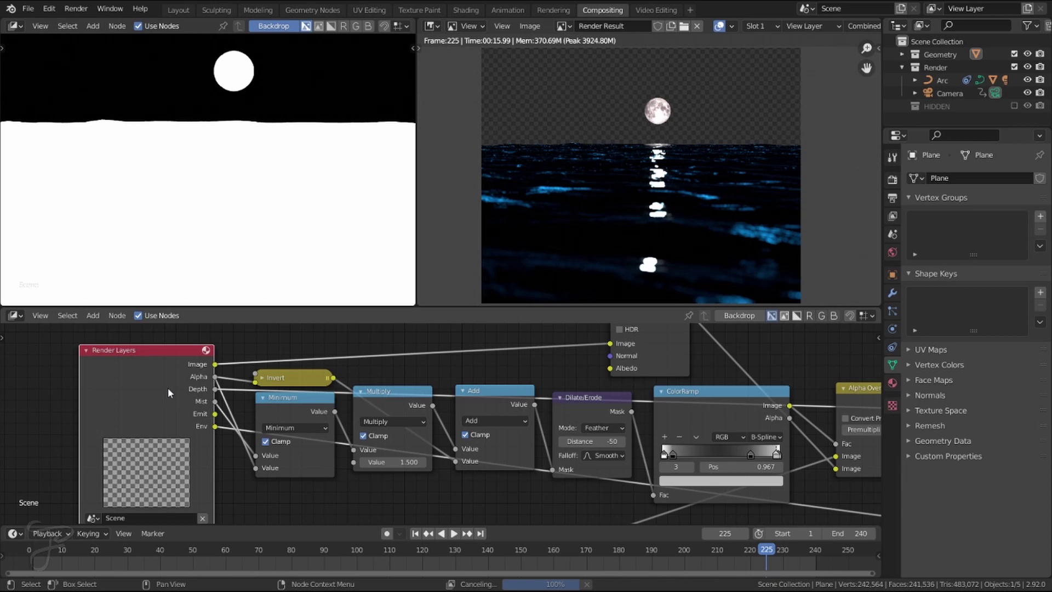
{"action": "key", "text": "v"}
{"action": "key", "text": "v"}
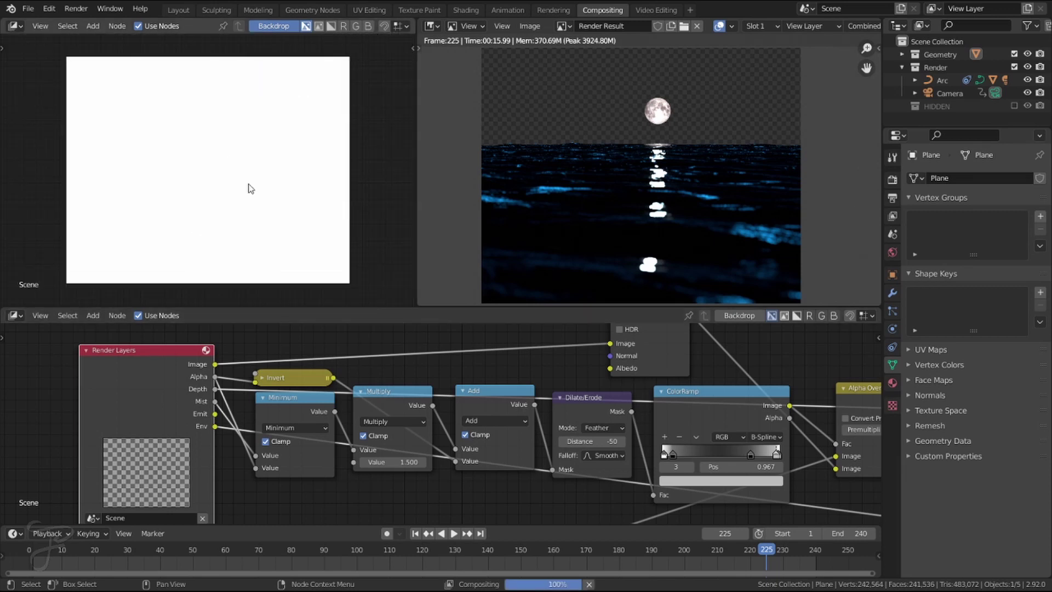
- Preview the Mist pass in the backdrop and show the world's Mist Pass settings
{"action": "left_click", "coordinate": [184, 401], "text": "ctrl+shift"}
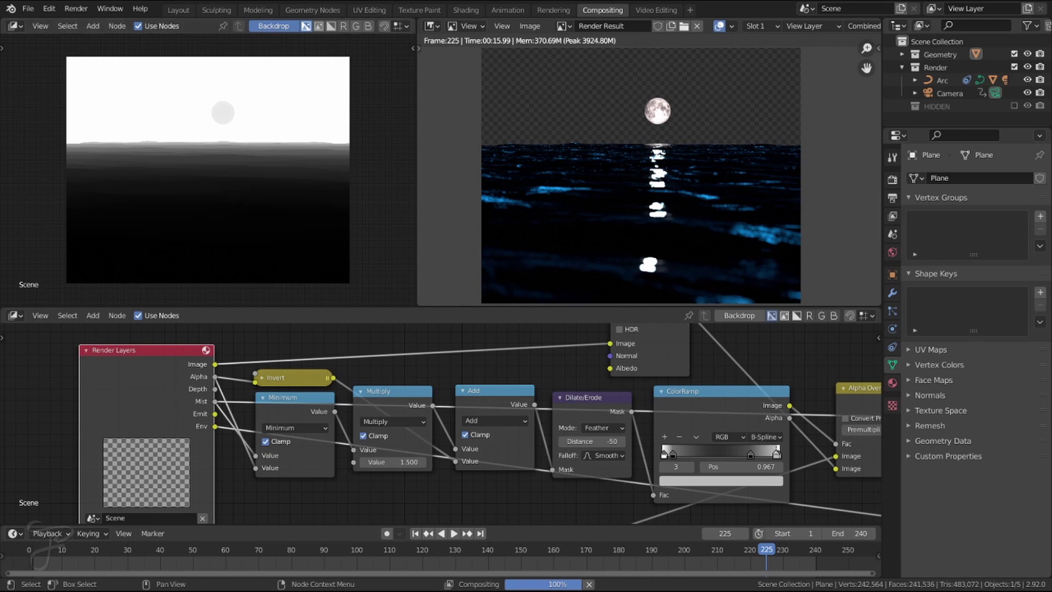
{"action": "left_click", "coordinate": [893, 252]}
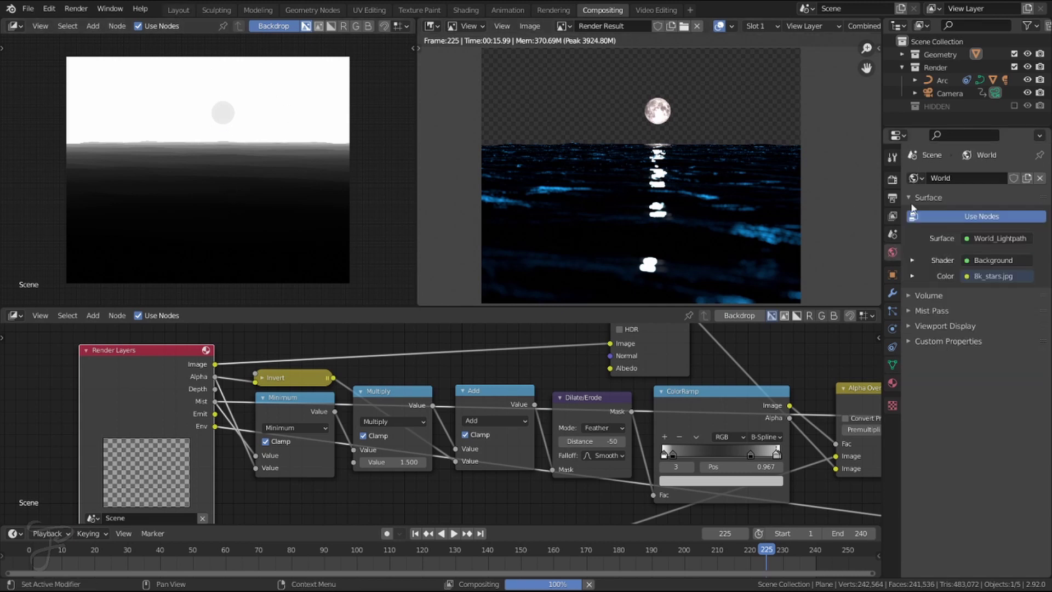
{"action": "left_click", "coordinate": [942, 314]}
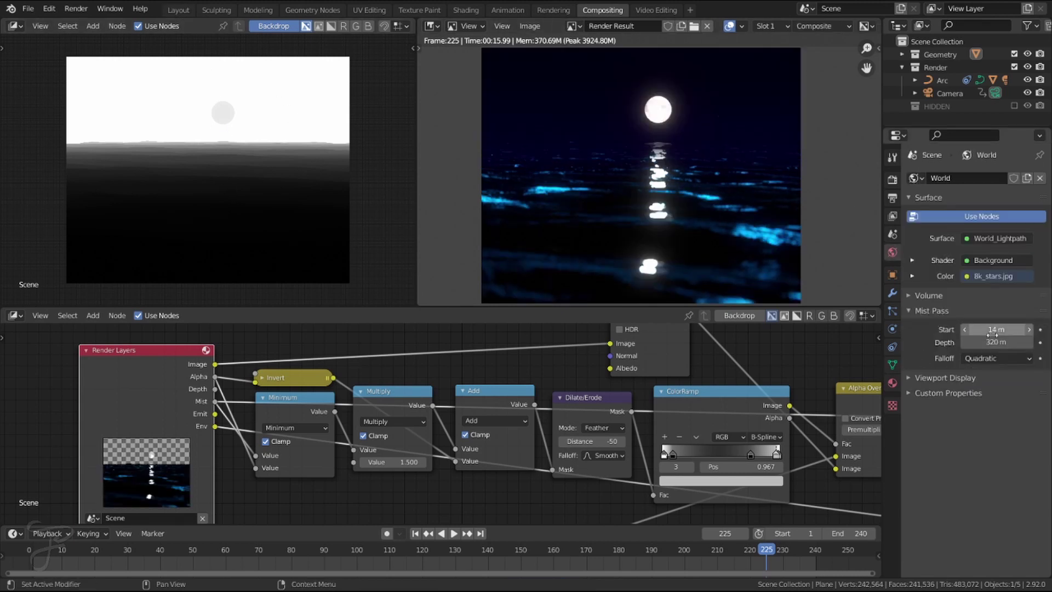
- Preview the Render Layers' Emit pass in the compositor backdrop
{"action": "middle_click_drag", "start_coordinate": [324, 405], "coordinate": [341, 394]}
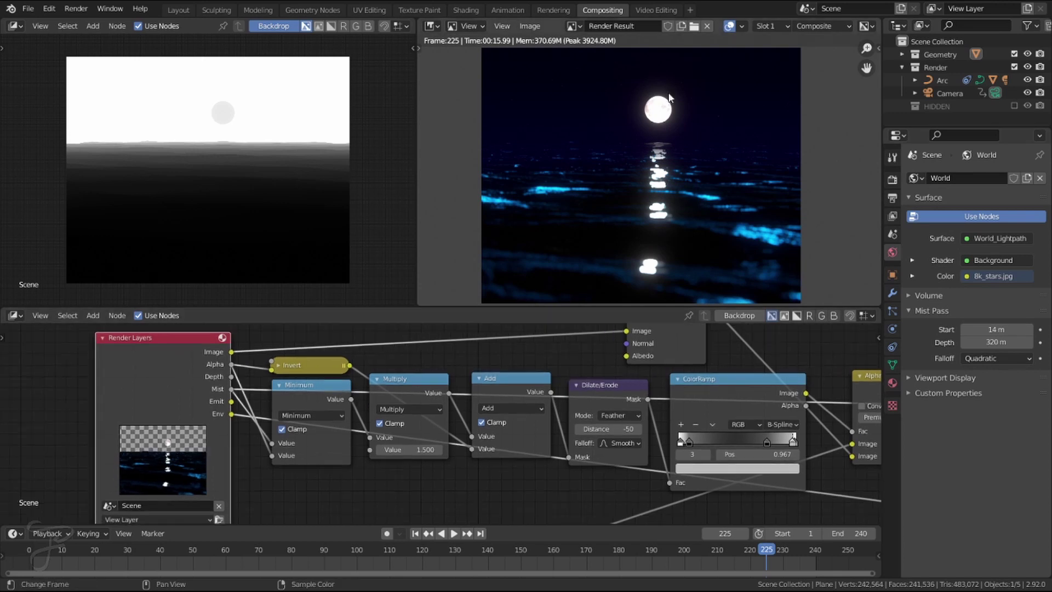
{"action": "scroll", "coordinate": [188, 383], "scroll_direction": "up", "scroll_amount": 1}
{"action": "left_click", "coordinate": [142, 373], "text": "ctrl+shift"}
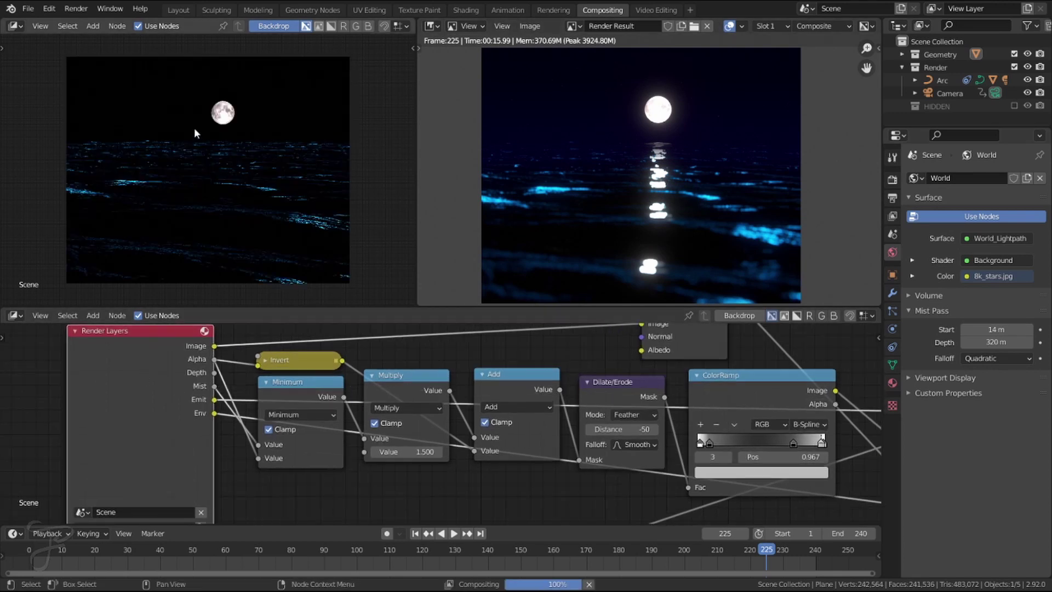
- Preview the Render Layers' Env pass in the backdrop and bring the mask node chain into view
{"action": "left_click", "coordinate": [139, 416], "text": "ctrl+shift"}
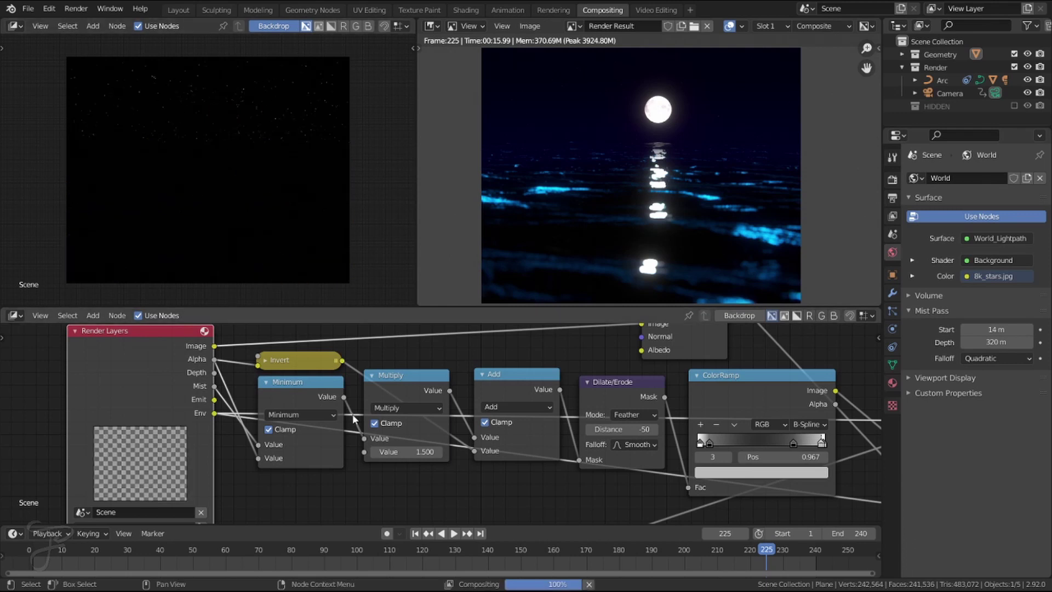
{"action": "scroll", "coordinate": [353, 413], "scroll_direction": "down", "scroll_amount": 2}
{"action": "middle_click_drag", "start_coordinate": [335, 421], "coordinate": [304, 500]}
{"action": "scroll", "coordinate": [351, 409], "scroll_direction": "up", "scroll_amount": 1}
{"action": "scroll", "coordinate": [300, 488], "scroll_direction": "up", "scroll_amount": 1}
{"action": "middle_click_drag", "start_coordinate": [287, 383], "coordinate": [166, 389]}
{"action": "scroll", "coordinate": [268, 391], "scroll_direction": "down", "scroll_amount": 1}
{"action": "scroll", "coordinate": [172, 401], "scroll_direction": "down", "scroll_amount": 1}
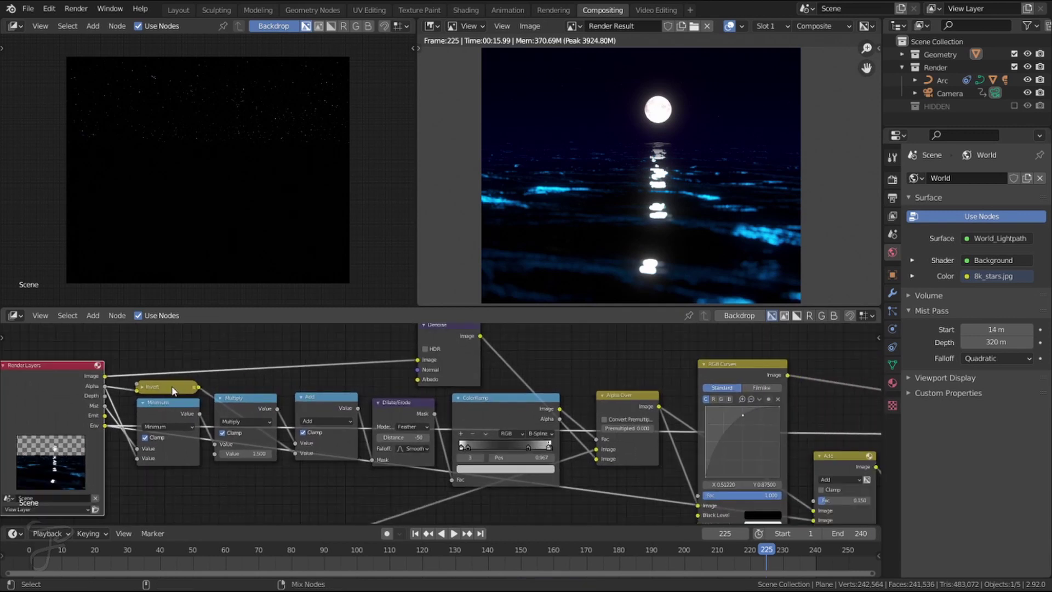
- Preview the mask chain in the backdrop at the Minimum, Multiply, Dilate/Erode and ColorRamp nodes
{"action": "left_click", "coordinate": [177, 409], "text": "ctrl+shift"}
{"action": "left_click", "coordinate": [275, 402], "text": "ctrl+shift"}
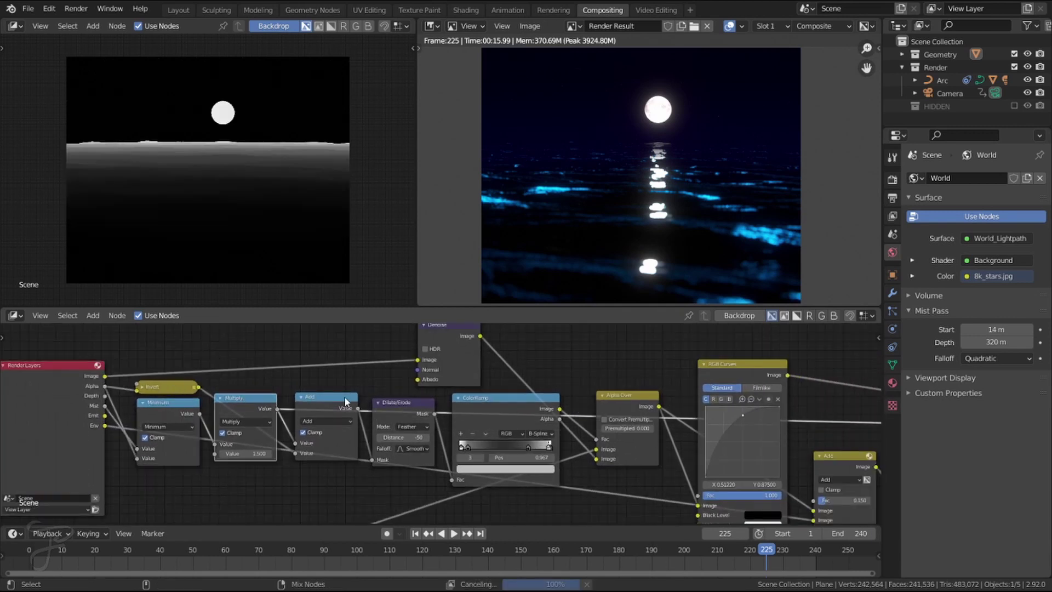
{"action": "left_click", "coordinate": [404, 404], "text": "ctrl+shift"}
{"action": "left_click", "coordinate": [108, 410], "text": "ctrl+shift"}
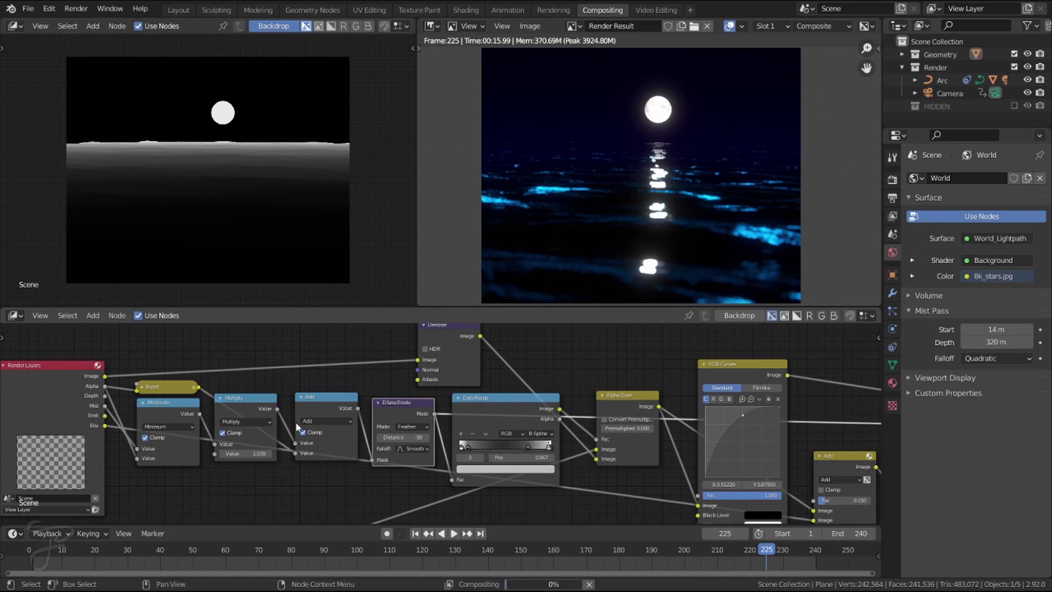
{"action": "middle_click_drag", "start_coordinate": [378, 413], "coordinate": [317, 426]}
{"action": "left_click", "coordinate": [423, 408], "text": "ctrl+shift"}
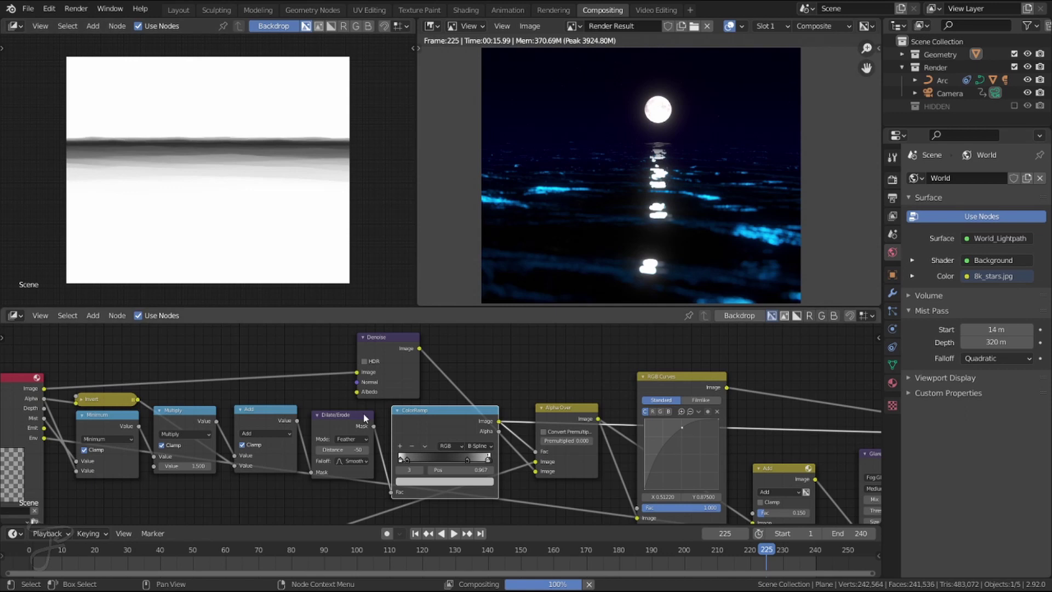
- Compare the Mist pass with the Dilate/Erode and ColorRamp outputs in the backdrop
{"action": "scroll", "coordinate": [260, 421], "scroll_direction": "up", "scroll_amount": 1}
{"action": "middle_click_drag", "start_coordinate": [220, 415], "coordinate": [289, 424]}
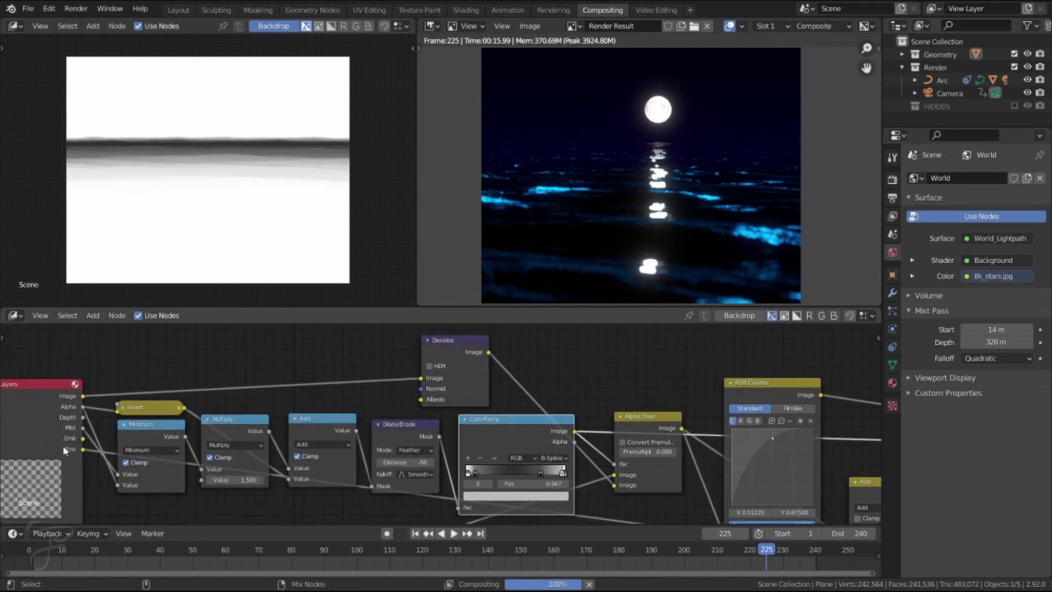
{"action": "left_click", "coordinate": [59, 440], "text": "ctrl+shift"}
{"action": "left_click", "coordinate": [59, 441], "text": "ctrl+shift"}
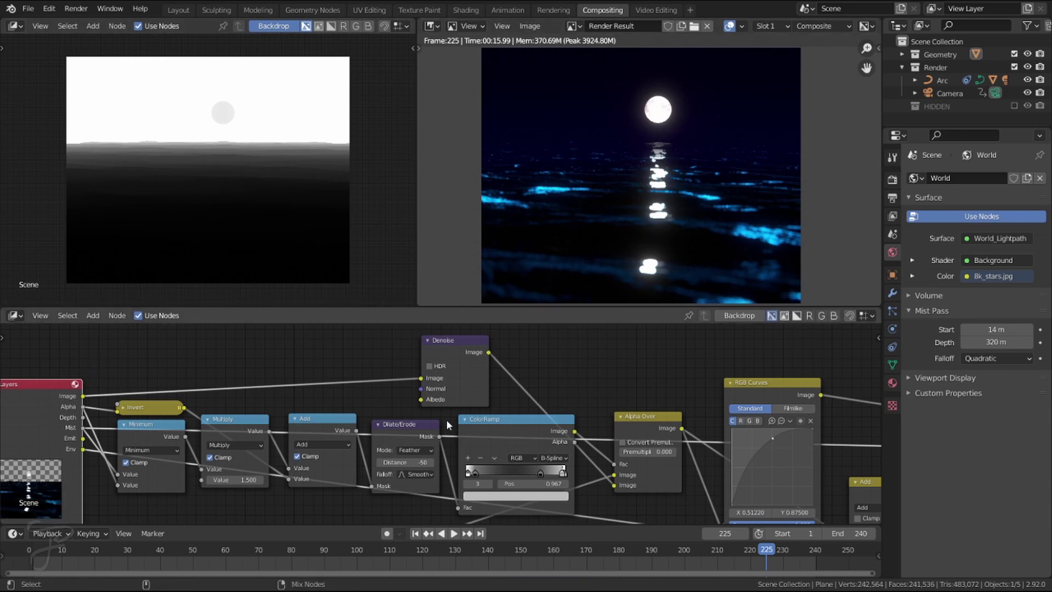
{"action": "left_click", "coordinate": [391, 433], "text": "ctrl+shift"}
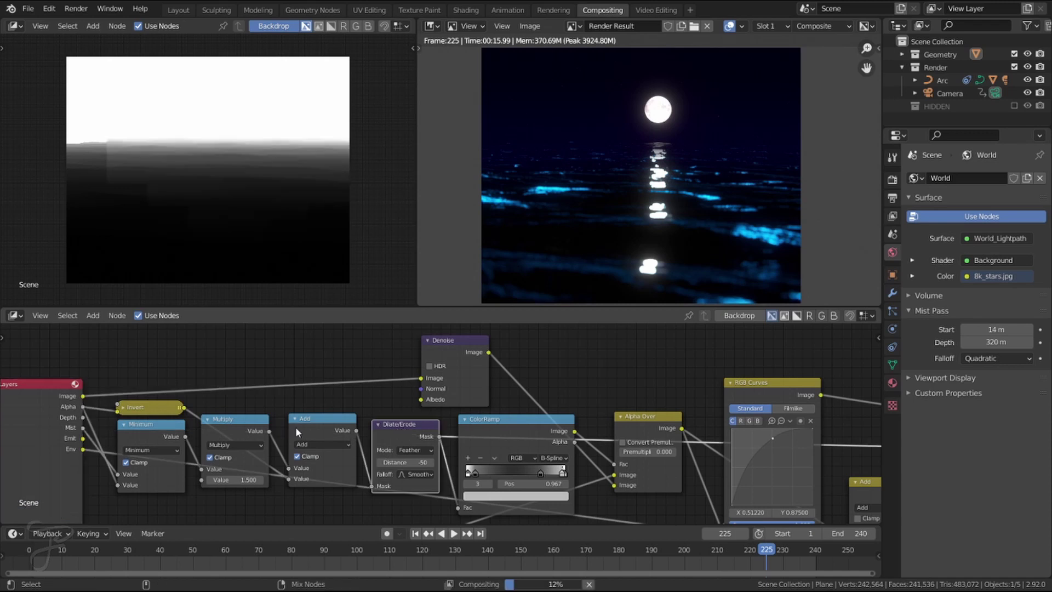
{"action": "left_click", "coordinate": [529, 416], "text": "ctrl+shift"}
- Examine the mask chain's node settings and links from the Render Layers through ColorRamp to Alpha Over
{"action": "scroll", "coordinate": [345, 439], "scroll_direction": "up", "scroll_amount": 3}
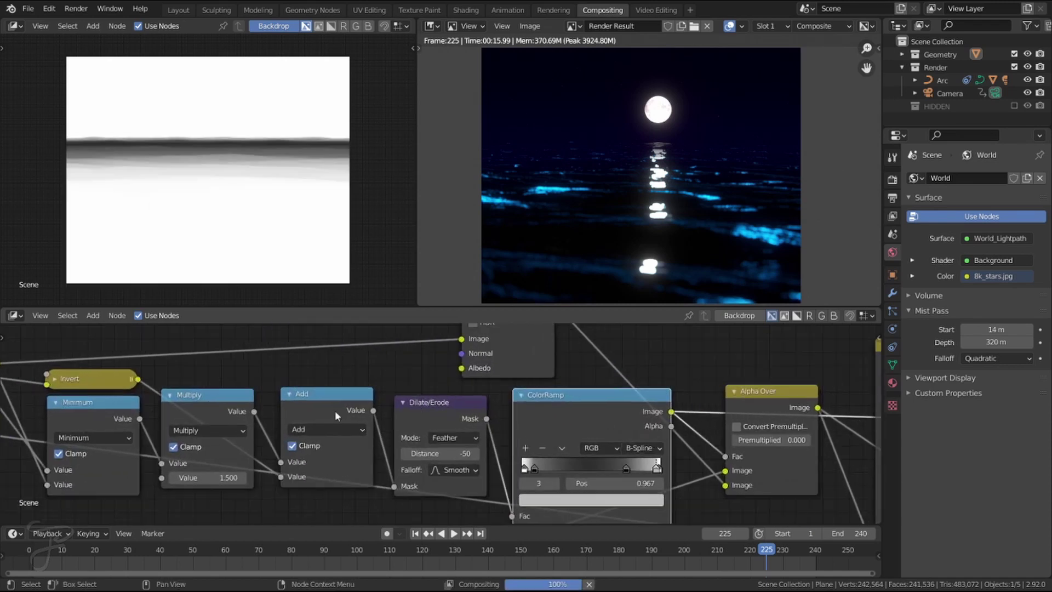
{"action": "scroll", "coordinate": [334, 413], "scroll_direction": "up", "scroll_amount": 1}
{"action": "middle_click_drag", "start_coordinate": [86, 424], "coordinate": [167, 410]}
{"action": "scroll", "coordinate": [82, 383], "scroll_direction": "down", "scroll_amount": 1}
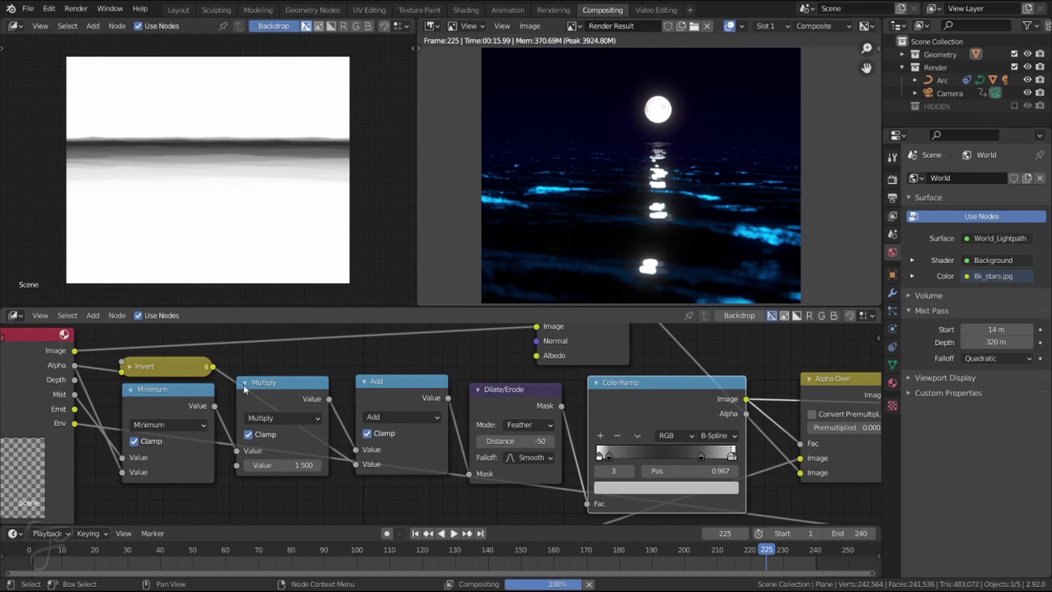
{"action": "scroll", "coordinate": [195, 372], "scroll_direction": "right", "scroll_amount": 10, "text": "ctrl"}
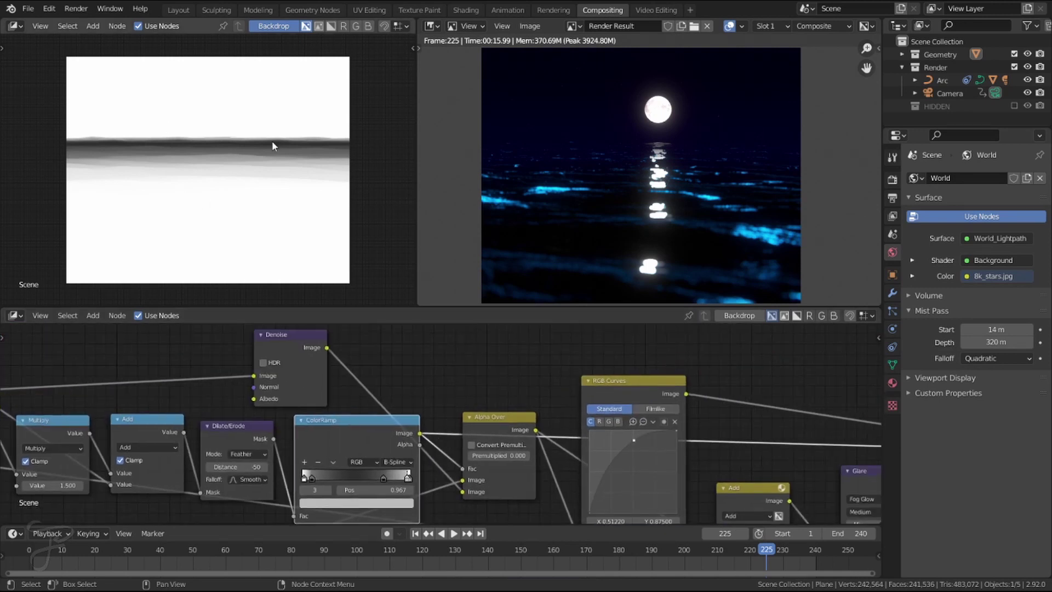
{"action": "scroll", "coordinate": [417, 486], "scroll_direction": "up", "scroll_amount": 2}
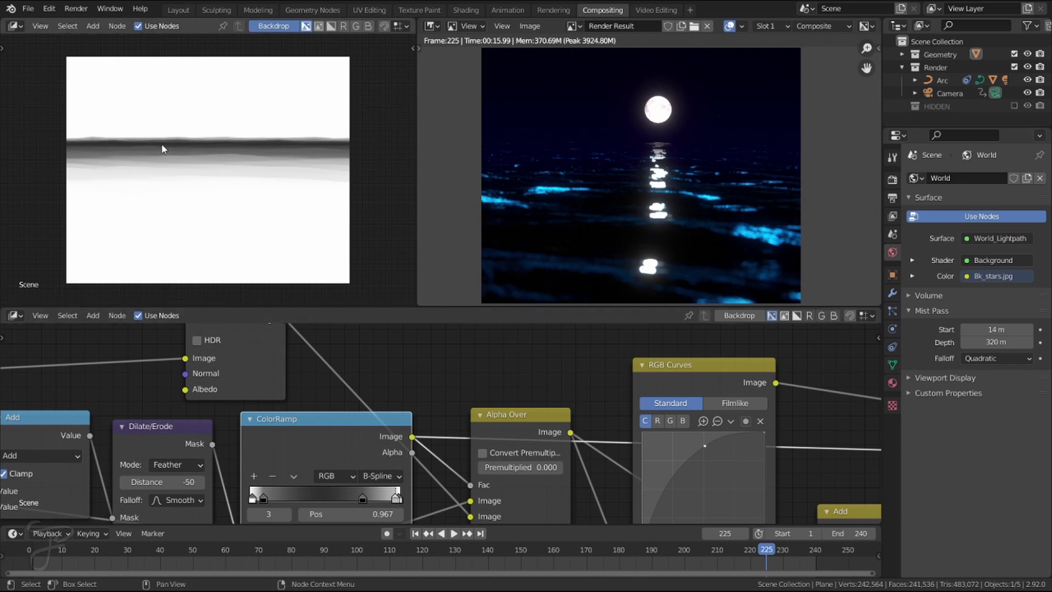
{"action": "middle_click_drag", "start_coordinate": [507, 429], "coordinate": [315, 407]}
{"action": "scroll", "coordinate": [354, 393], "scroll_direction": "down", "scroll_amount": 3}
{"action": "middle_click_drag", "start_coordinate": [188, 407], "coordinate": [396, 404]}
{"action": "scroll", "coordinate": [396, 405], "scroll_direction": "down", "scroll_amount": 2}
{"action": "middle_click_drag", "start_coordinate": [189, 437], "coordinate": [298, 431]}
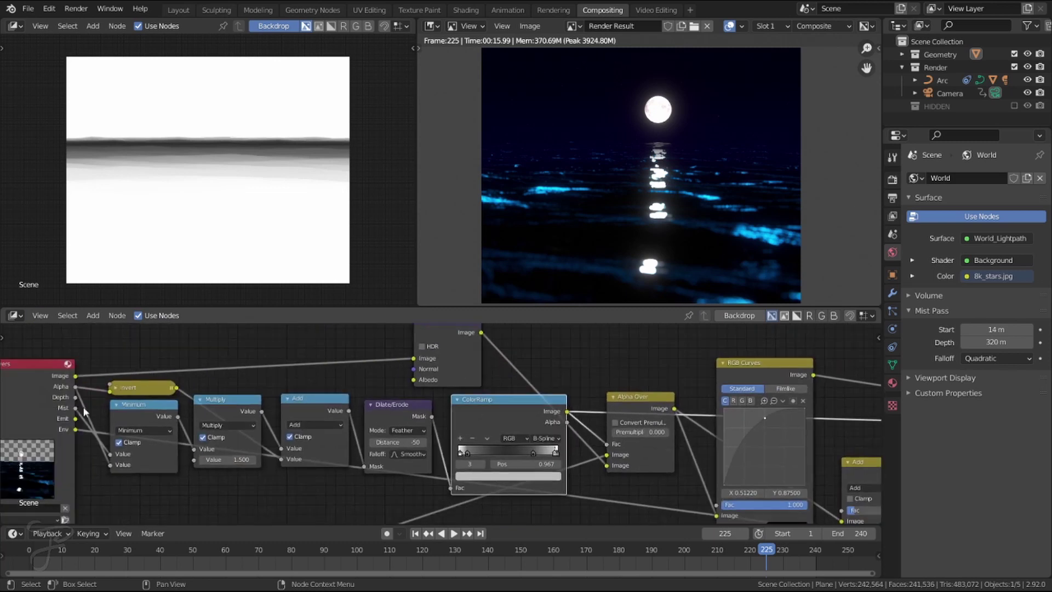
- Preview the Alpha Over node, inspect the Denoise node feeding it, and enlarge the backdrop
{"action": "left_click", "coordinate": [638, 394]}
{"action": "middle_click_drag", "start_coordinate": [629, 387], "coordinate": [502, 384]}
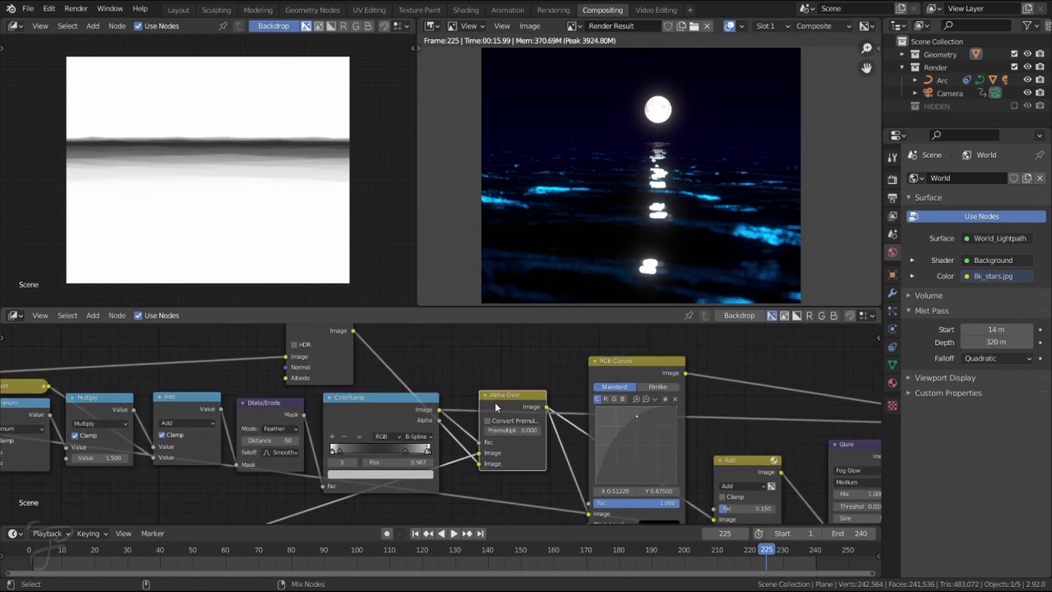
{"action": "left_click", "coordinate": [495, 403], "text": "ctrl+shift"}
{"action": "middle_click_drag", "start_coordinate": [317, 328], "coordinate": [337, 366]}
{"action": "scroll", "coordinate": [337, 365], "scroll_direction": "up", "scroll_amount": 4}
{"action": "scroll", "coordinate": [341, 403], "scroll_direction": "down", "scroll_amount": 5}
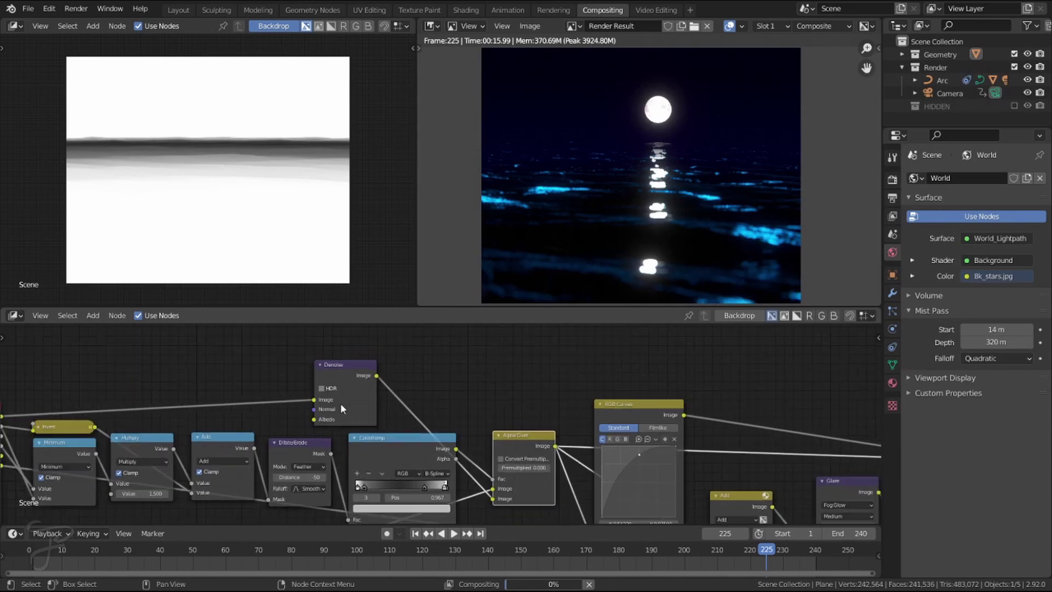
{"action": "middle_click_drag", "start_coordinate": [340, 403], "coordinate": [400, 377]}
{"action": "middle_click_drag", "start_coordinate": [525, 349], "coordinate": [331, 362]}
{"action": "scroll", "coordinate": [372, 378], "scroll_direction": "up", "scroll_amount": 2}
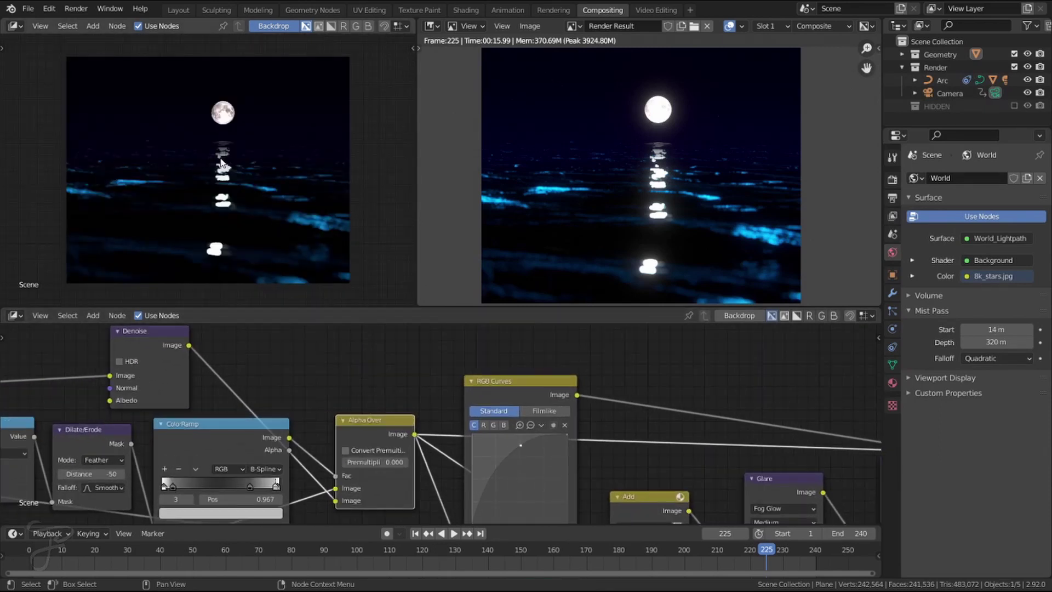
{"action": "key", "text": "alt+v"}
{"action": "key", "text": "alt+v"}
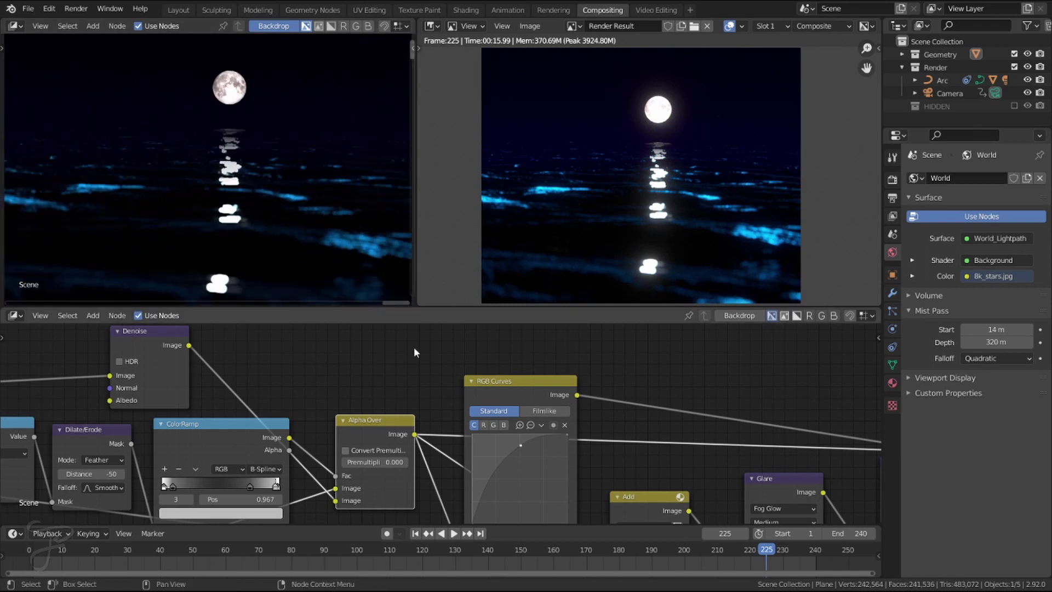
- Move the Box Mask, Blur and Mix nodes together to just below the Minimum-to-Dilate/Erode chain
{"action": "scroll", "coordinate": [395, 403], "scroll_direction": "down", "scroll_amount": 1}
{"action": "middle_click_drag", "start_coordinate": [362, 411], "coordinate": [364, 293]}
{"action": "middle_click_drag", "start_coordinate": [263, 548], "coordinate": [449, 543]}
{"action": "middle_click_drag", "start_coordinate": [286, 488], "coordinate": [357, 442]}
{"action": "left_click_drag", "start_coordinate": [153, 407], "coordinate": [379, 471]}
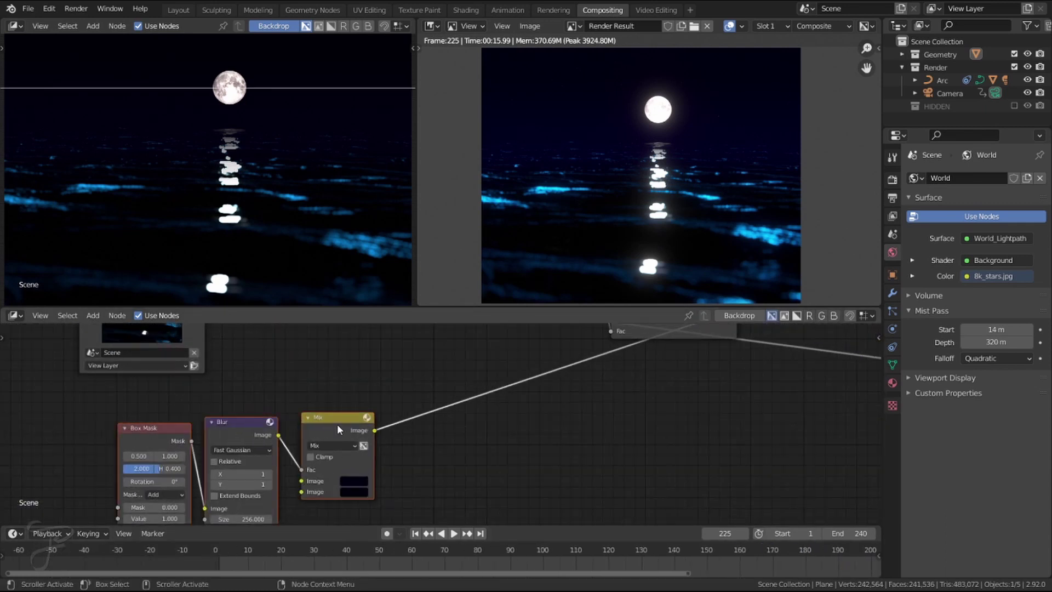
{"action": "left_click_drag", "start_coordinate": [329, 420], "coordinate": [515, 363]}
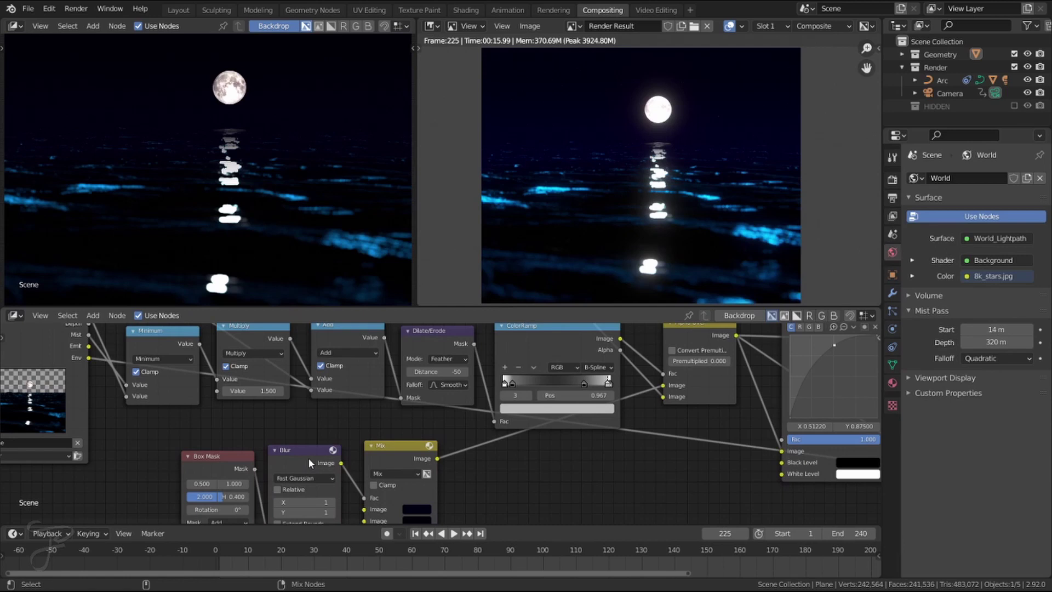
- Preview the background Mix node and switch the image editor from the Render Result to the Viewer Node
{"action": "left_click", "coordinate": [386, 452], "text": "ctrl+shift"}
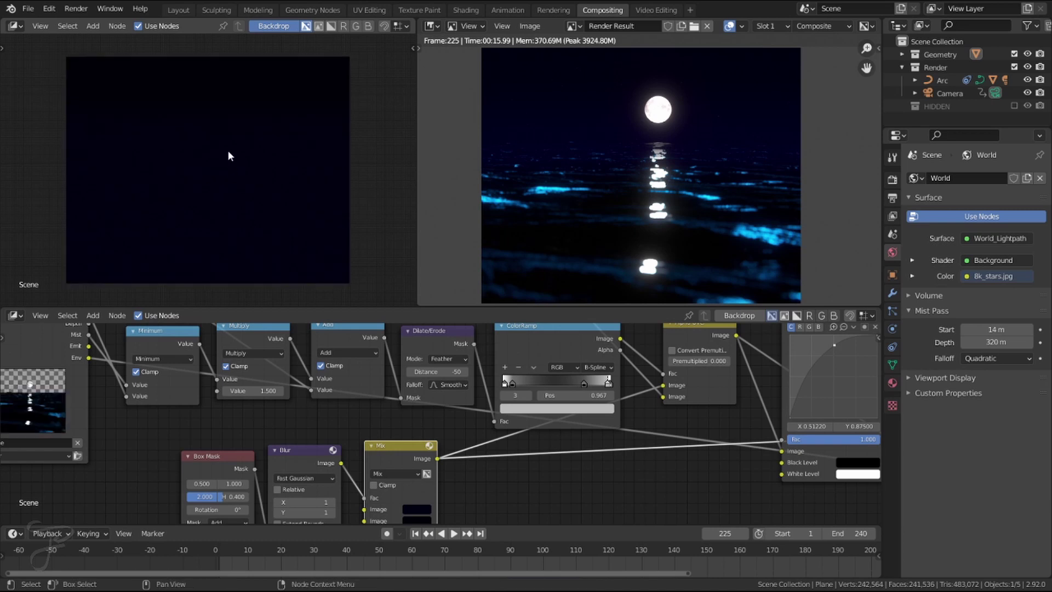
{"action": "left_click", "coordinate": [576, 27]}
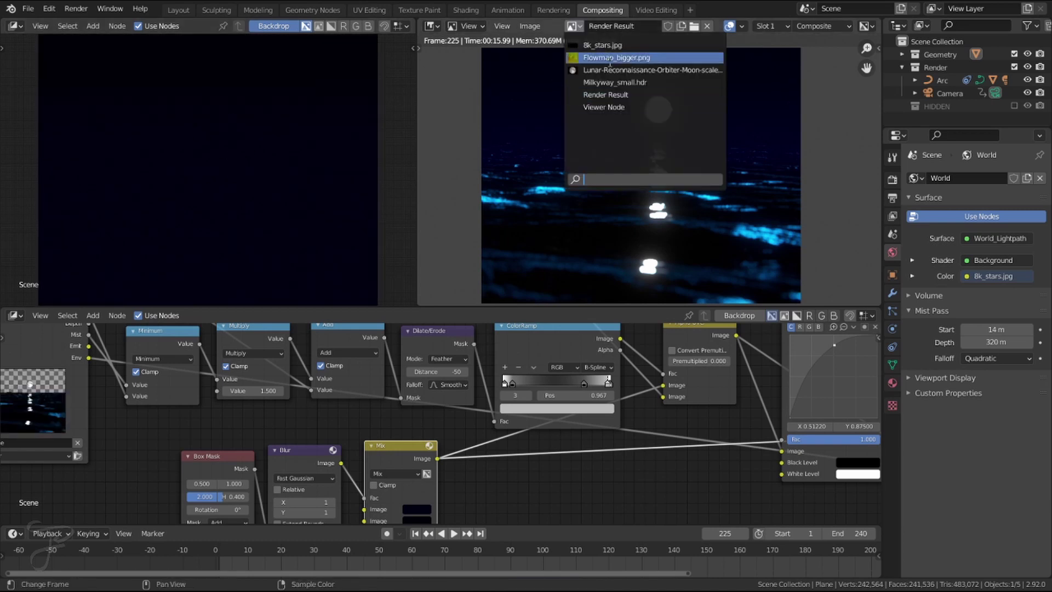
{"action": "left_click", "coordinate": [639, 109]}
{"action": "middle_click_drag", "start_coordinate": [383, 470], "coordinate": [412, 431]}
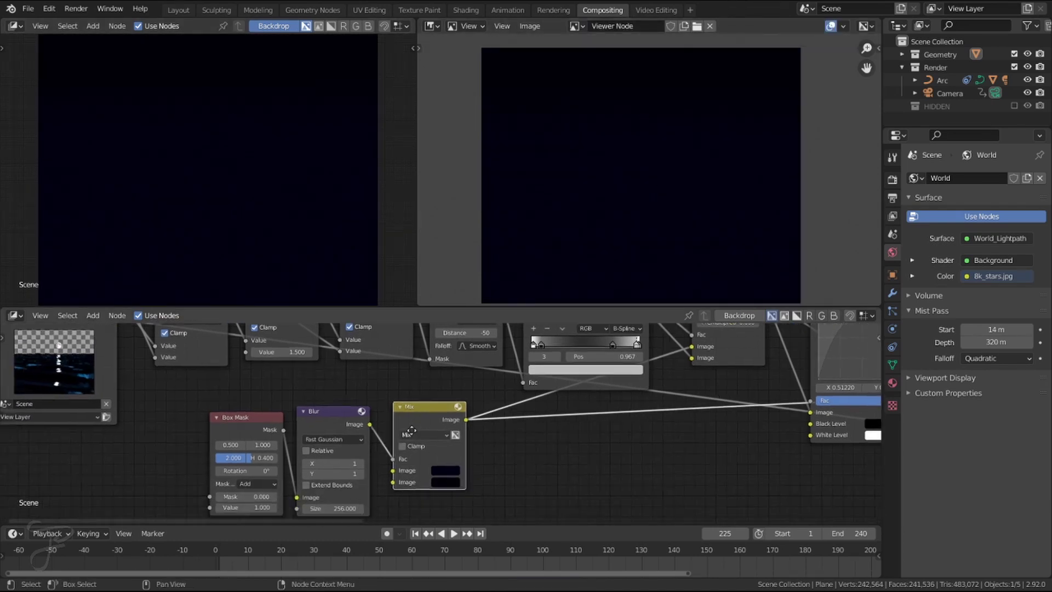
- Preview the background gradient at its Blur, Box Mask and Mix nodes
{"action": "left_click", "coordinate": [311, 412], "text": "ctrl+shift"}
{"action": "left_click", "coordinate": [252, 420], "text": "ctrl+shift"}
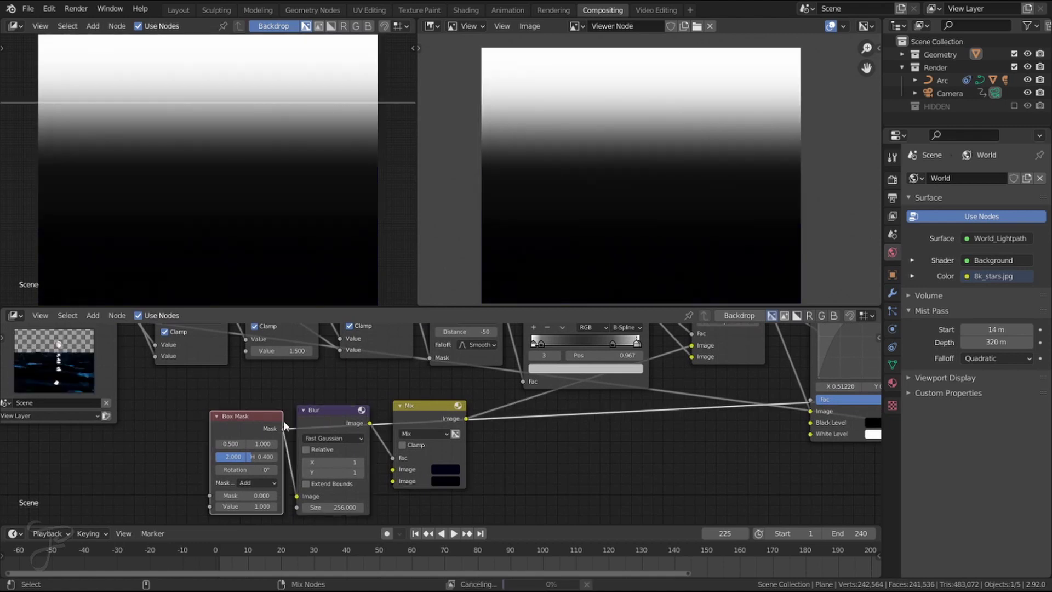
{"action": "left_click", "coordinate": [426, 412], "text": "ctrl+shift"}
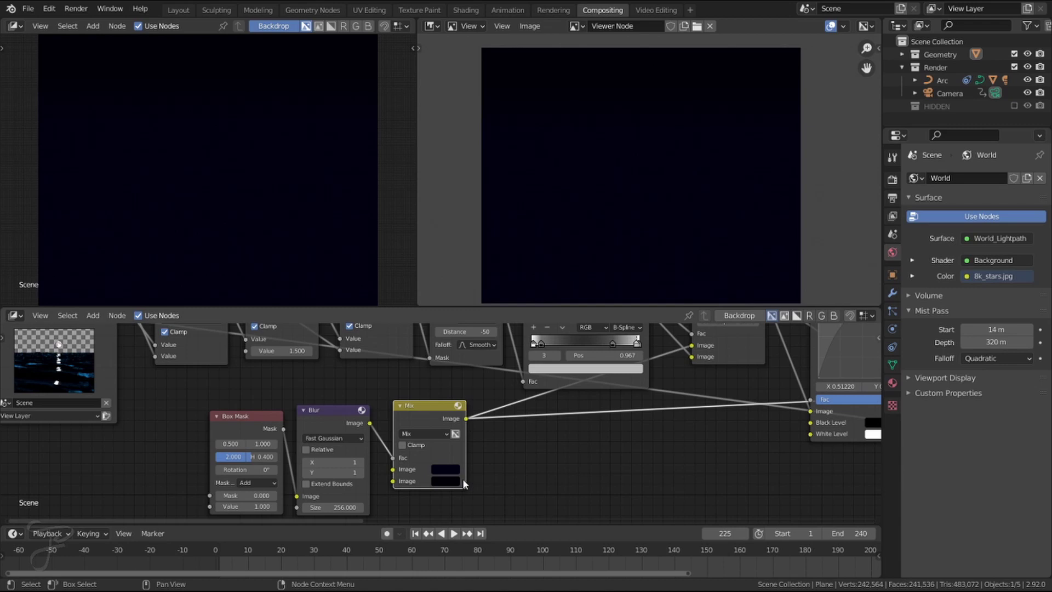
- Preview the Alpha Over result, followed by the output of the RGB Curves node
{"action": "middle_click_drag", "start_coordinate": [567, 438], "coordinate": [359, 342]}
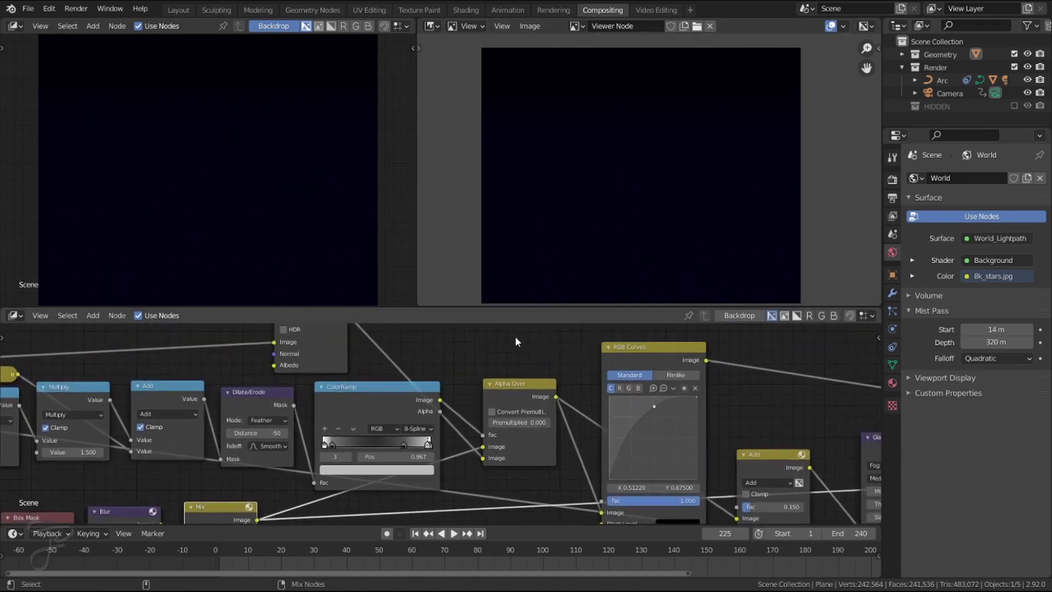
{"action": "left_click", "coordinate": [516, 399], "text": "ctrl+shift"}
{"action": "middle_click_drag", "start_coordinate": [500, 406], "coordinate": [358, 417]}
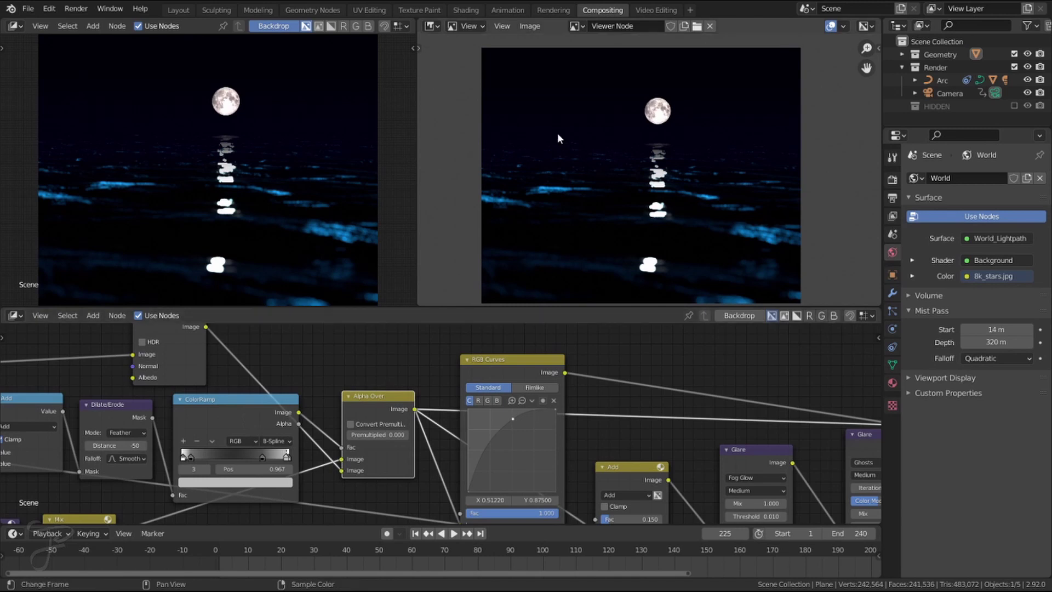
{"action": "scroll", "coordinate": [512, 364], "scroll_direction": "down", "scroll_amount": 3}
{"action": "middle_click_drag", "start_coordinate": [512, 364], "coordinate": [351, 335]}
{"action": "left_click", "coordinate": [356, 335], "text": "ctrl+shift"}
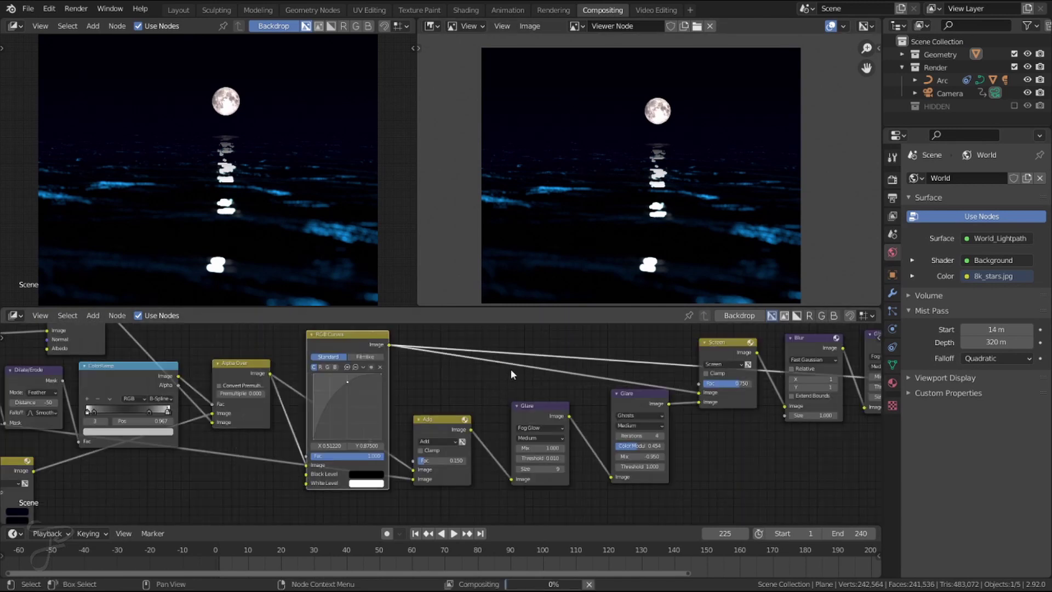
{"action": "scroll", "coordinate": [488, 374], "scroll_direction": "up", "scroll_amount": 3}
{"action": "middle_click_drag", "start_coordinate": [466, 390], "coordinate": [355, 404]}
{"action": "scroll", "coordinate": [380, 426], "scroll_direction": "down", "scroll_amount": 1}
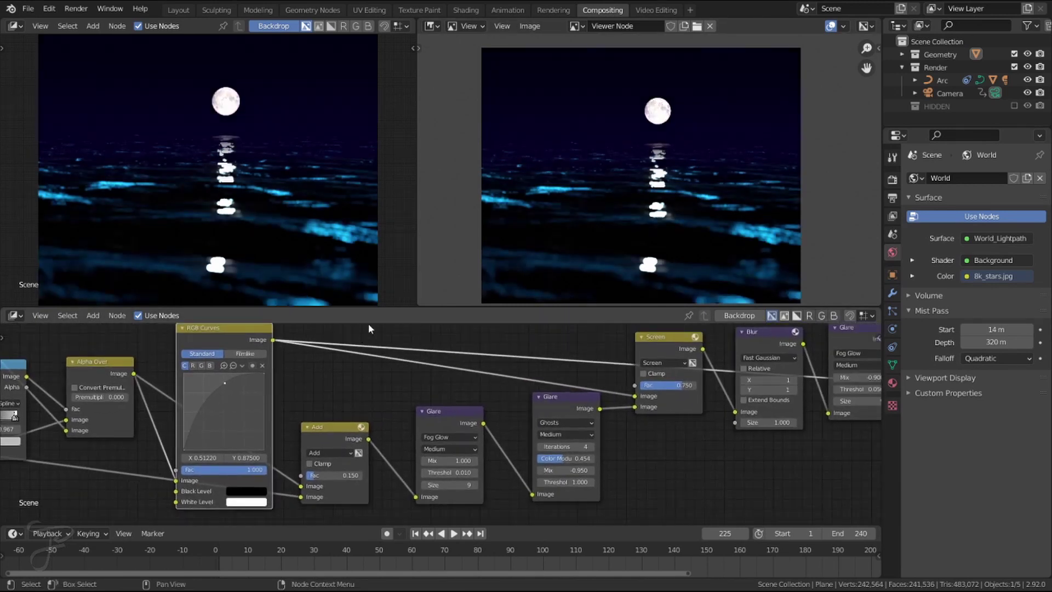
- Preview the Add node and the Fog Glow and Ghosts Glare nodes after it
{"action": "left_click", "coordinate": [323, 432], "text": "ctrl+shift"}
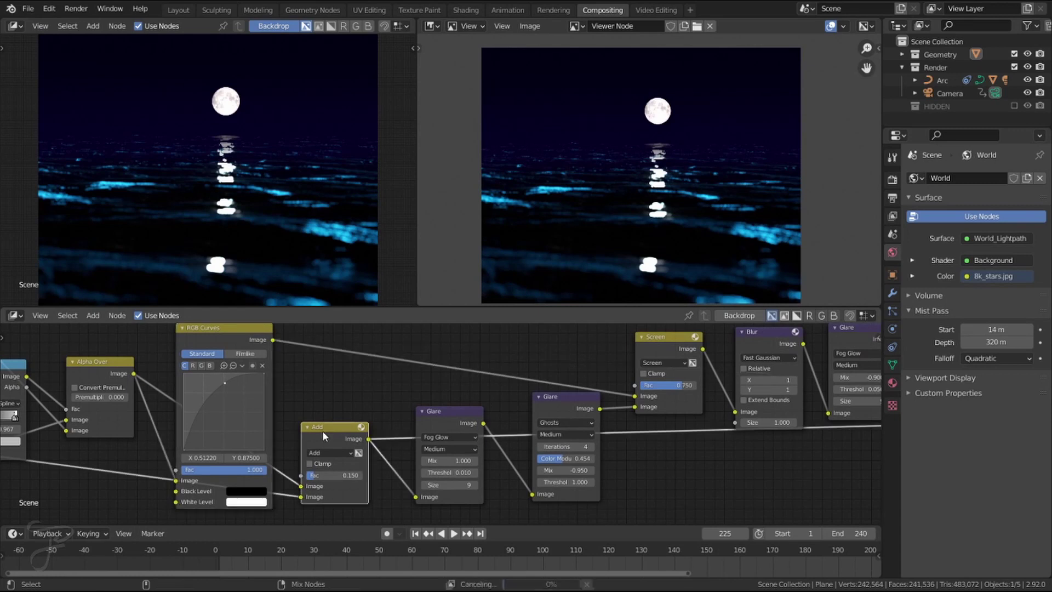
{"action": "middle_click_drag", "start_coordinate": [397, 406], "coordinate": [613, 380]}
{"action": "scroll", "coordinate": [320, 413], "scroll_direction": "down", "scroll_amount": 2}
{"action": "middle_click_drag", "start_coordinate": [320, 413], "coordinate": [561, 409]}
{"action": "middle_click_drag", "start_coordinate": [652, 411], "coordinate": [206, 462]}
{"action": "scroll", "coordinate": [349, 453], "scroll_direction": "up", "scroll_amount": 3}
{"action": "middle_click_drag", "start_coordinate": [370, 409], "coordinate": [287, 356]}
{"action": "left_click", "coordinate": [375, 383], "text": "ctrl+shift"}
{"action": "middle_click_drag", "start_coordinate": [419, 370], "coordinate": [343, 410]}
{"action": "left_click", "coordinate": [448, 406]}
{"action": "middle_click_drag", "start_coordinate": [448, 406], "coordinate": [478, 385]}
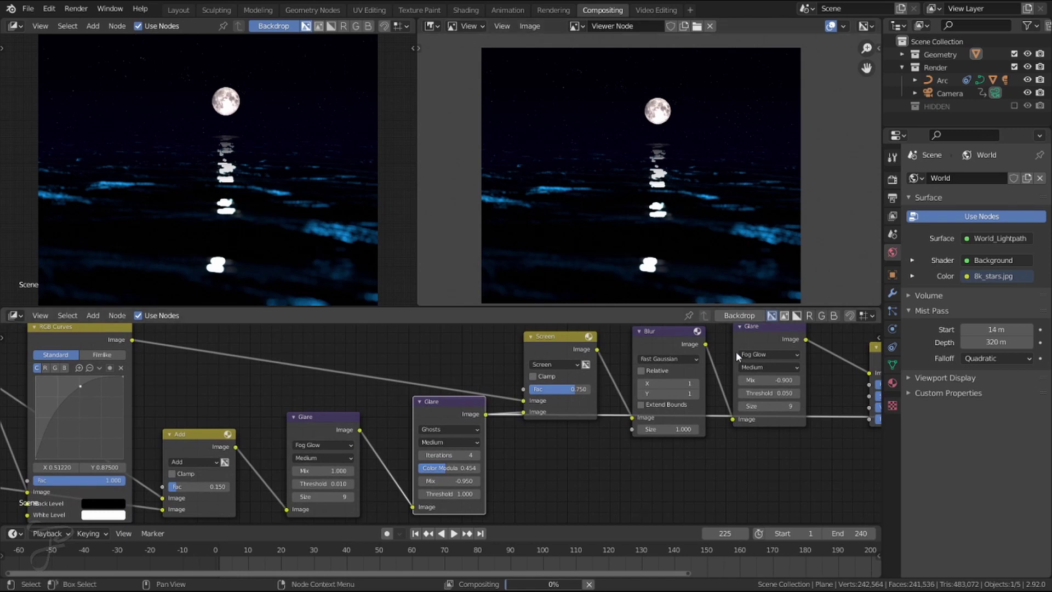
- Preview the Screen and Blur nodes and zoom in on the moon in the image editor
{"action": "middle_click_drag", "start_coordinate": [490, 464], "coordinate": [425, 491]}
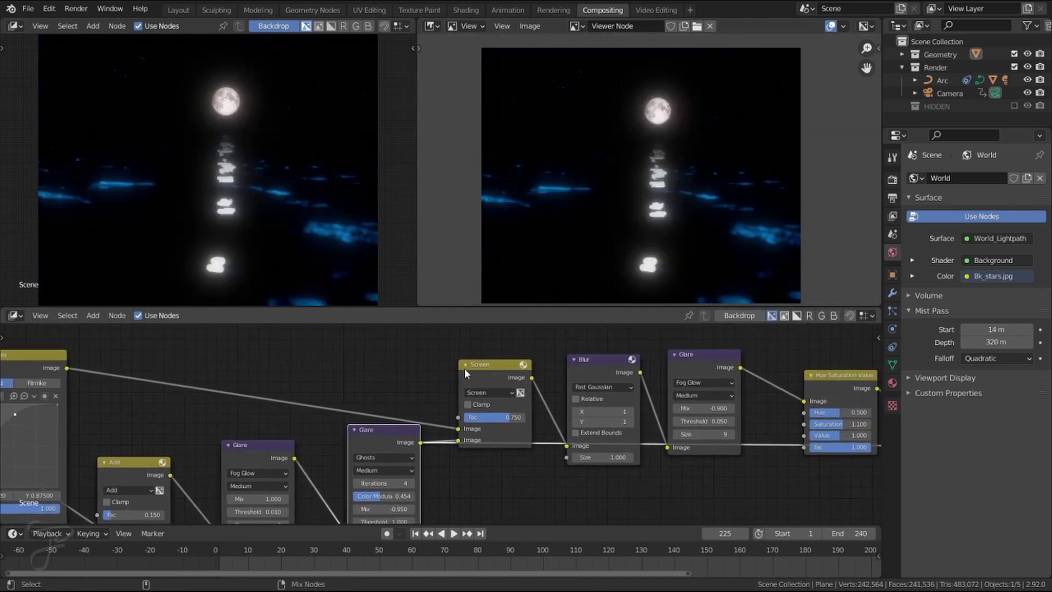
{"action": "left_click", "coordinate": [481, 364], "text": "ctrl+shift"}
{"action": "middle_click_drag", "start_coordinate": [112, 377], "coordinate": [244, 375]}
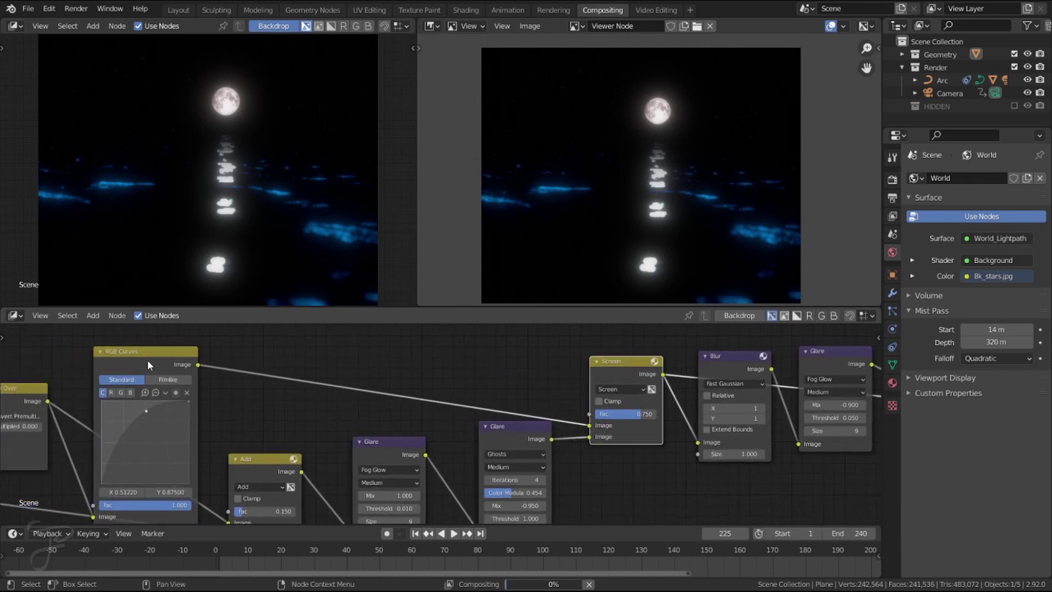
{"action": "middle_click_drag", "start_coordinate": [536, 370], "coordinate": [347, 395]}
{"action": "middle_click_drag", "start_coordinate": [498, 382], "coordinate": [348, 396]}
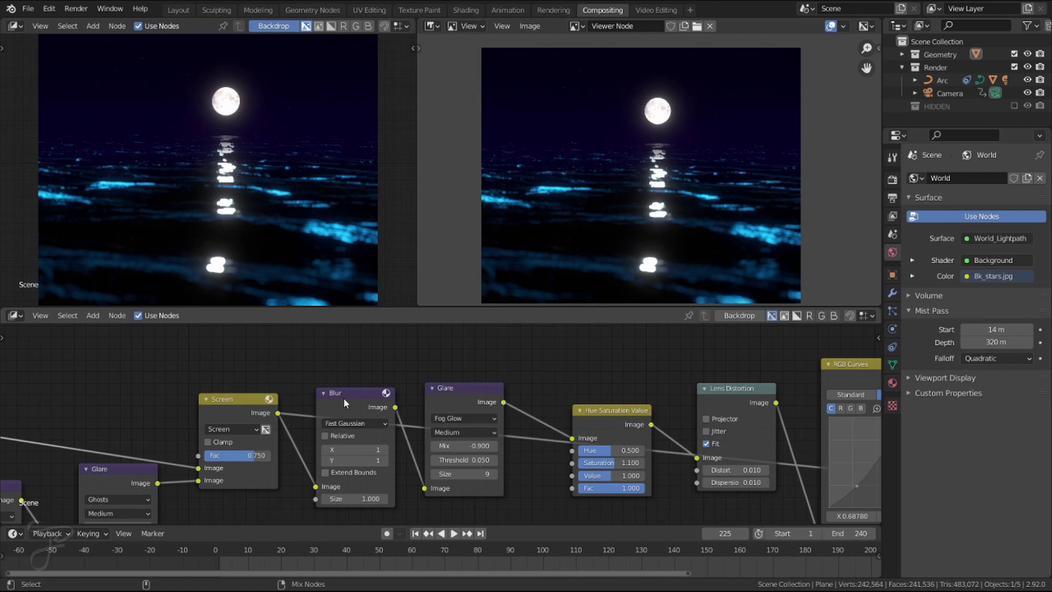
{"action": "left_click", "coordinate": [350, 397], "text": "ctrl+shift"}
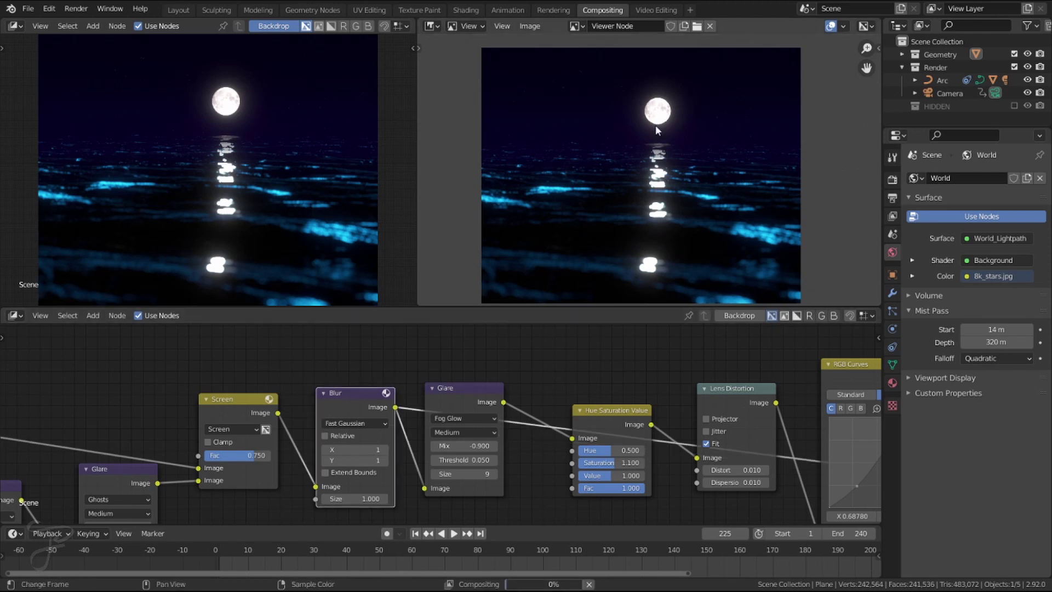
{"action": "middle_click_drag", "start_coordinate": [655, 125], "coordinate": [641, 290]}
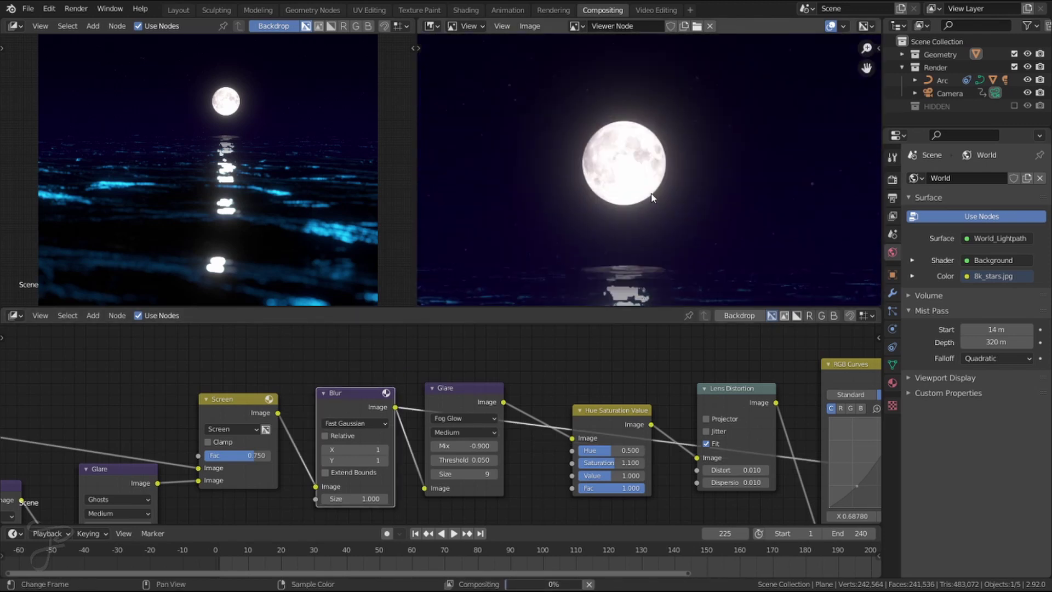
- Compare the moon and its water reflection before and after the Fog Glow Glare node that follows the Blur node
{"action": "scroll", "coordinate": [673, 252], "scroll_direction": "down", "scroll_amount": 1}
{"action": "middle_click_drag", "start_coordinate": [673, 256], "coordinate": [643, 157]}
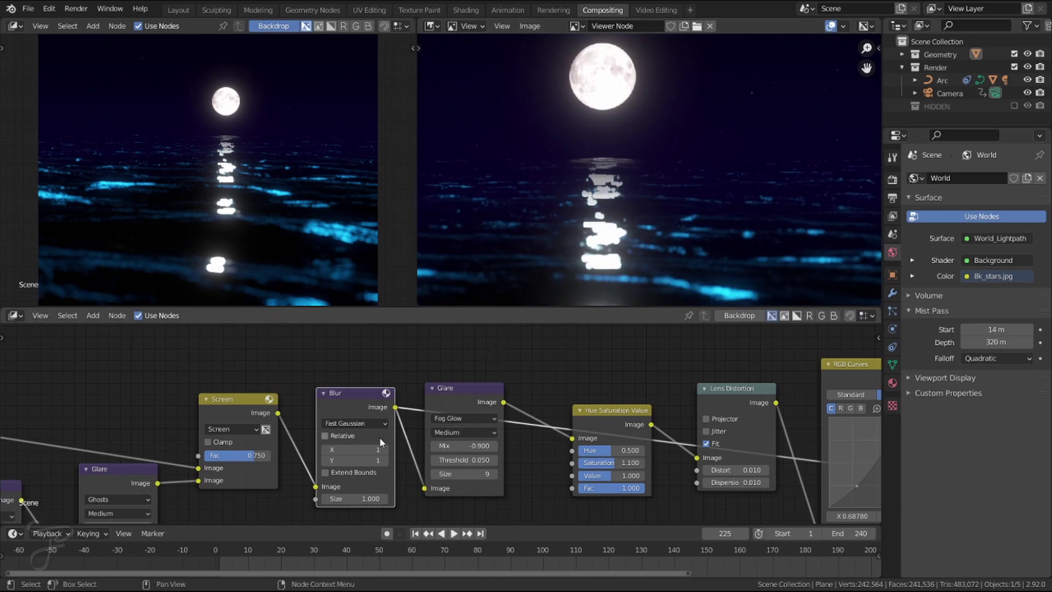
{"action": "left_click", "coordinate": [470, 396], "text": "ctrl+shift"}
{"action": "scroll", "coordinate": [592, 135], "scroll_direction": "down", "scroll_amount": 4}
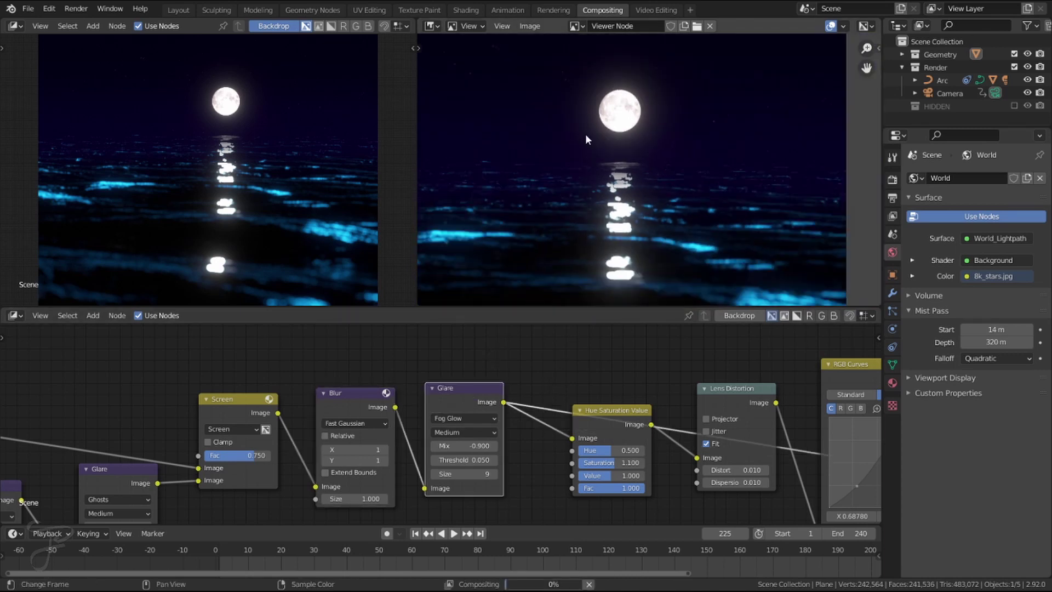
{"action": "middle_click_drag", "start_coordinate": [570, 167], "coordinate": [605, 175]}
{"action": "scroll", "coordinate": [605, 175], "scroll_direction": "up", "scroll_amount": 1}
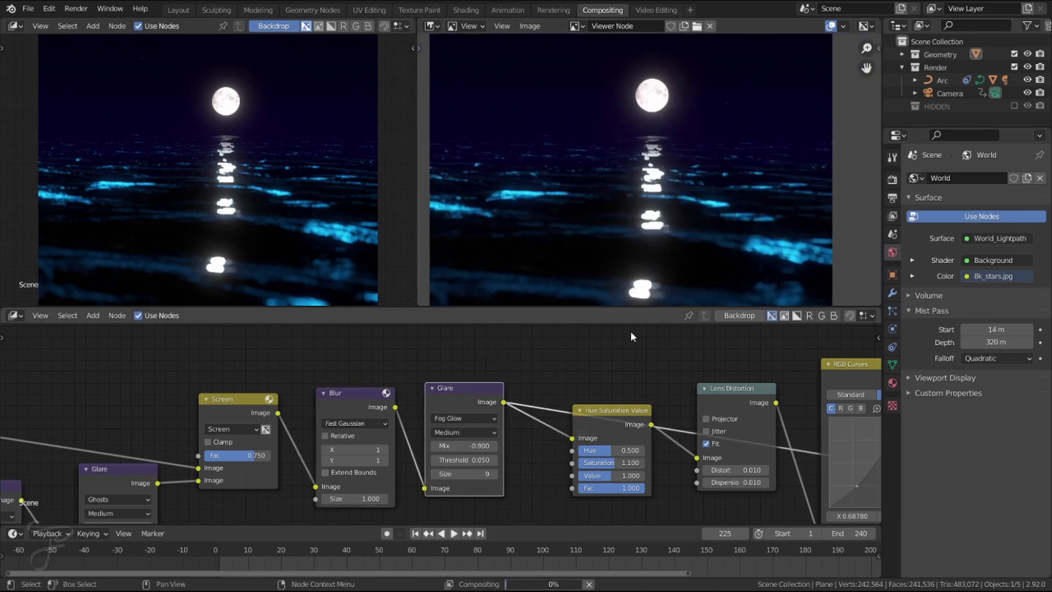
- Select the Add, Fog Glow and Ghosts nodes feeding the Screen node and trace their branch into the main chain
{"action": "scroll", "coordinate": [286, 452], "scroll_direction": "down", "scroll_amount": 1}
{"action": "middle_click_drag", "start_coordinate": [284, 453], "coordinate": [421, 420]}
{"action": "scroll", "coordinate": [421, 421], "scroll_direction": "down", "scroll_amount": 1}
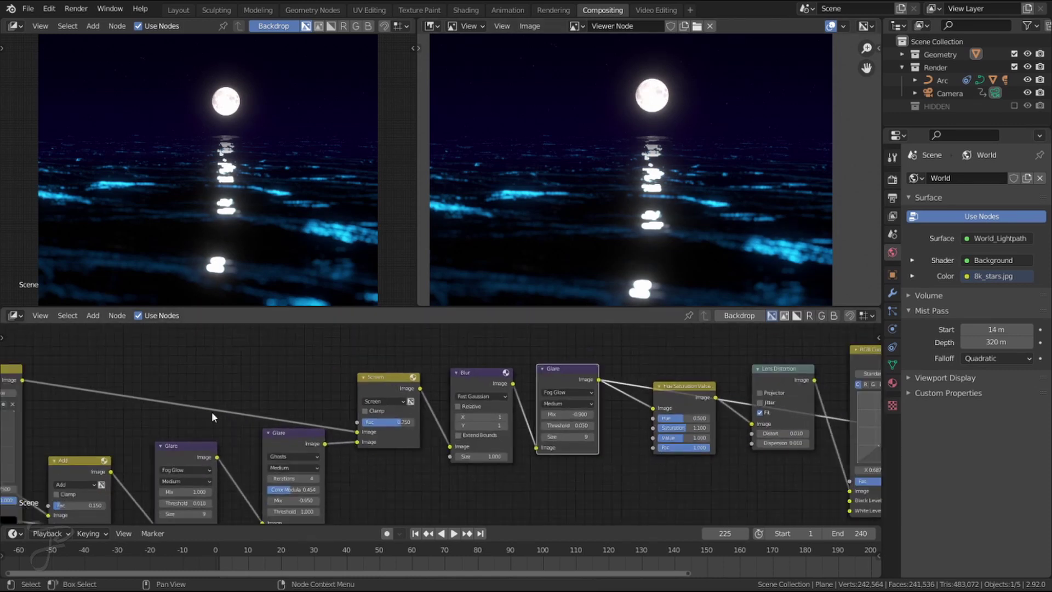
{"action": "middle_click_drag", "start_coordinate": [146, 456], "coordinate": [171, 409]}
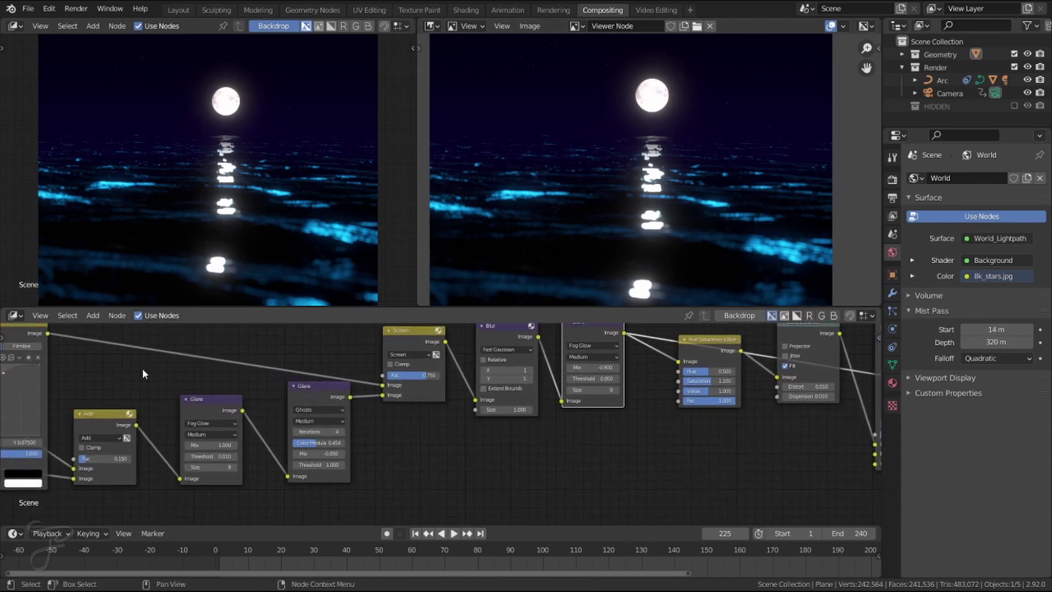
{"action": "left_click_drag", "start_coordinate": [108, 374], "coordinate": [305, 466]}
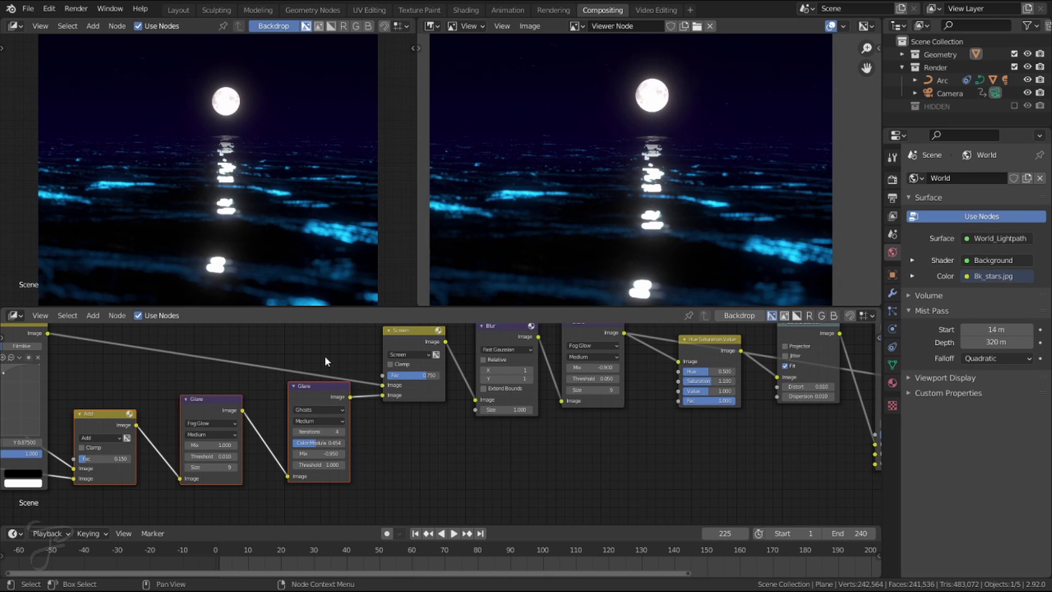
{"action": "middle_click_drag", "start_coordinate": [413, 374], "coordinate": [231, 430]}
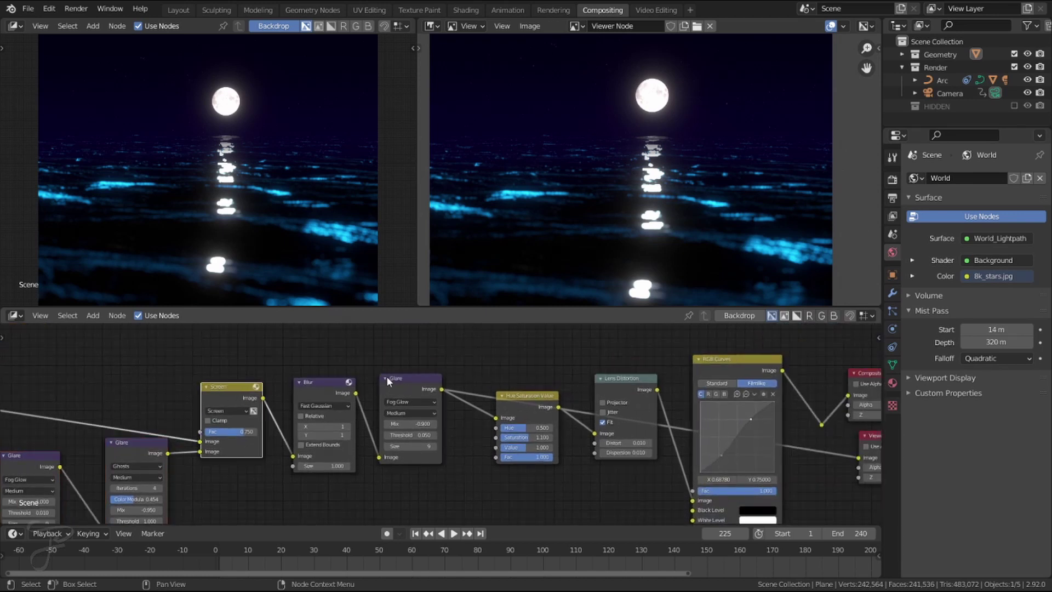
- Preview the Hue Saturation Value node's output and view the whole image in the image editor
{"action": "middle_click_drag", "start_coordinate": [512, 389], "coordinate": [350, 374]}
{"action": "scroll", "coordinate": [371, 399], "scroll_direction": "up", "scroll_amount": 3}
{"action": "left_click", "coordinate": [370, 390], "text": "ctrl+shift"}
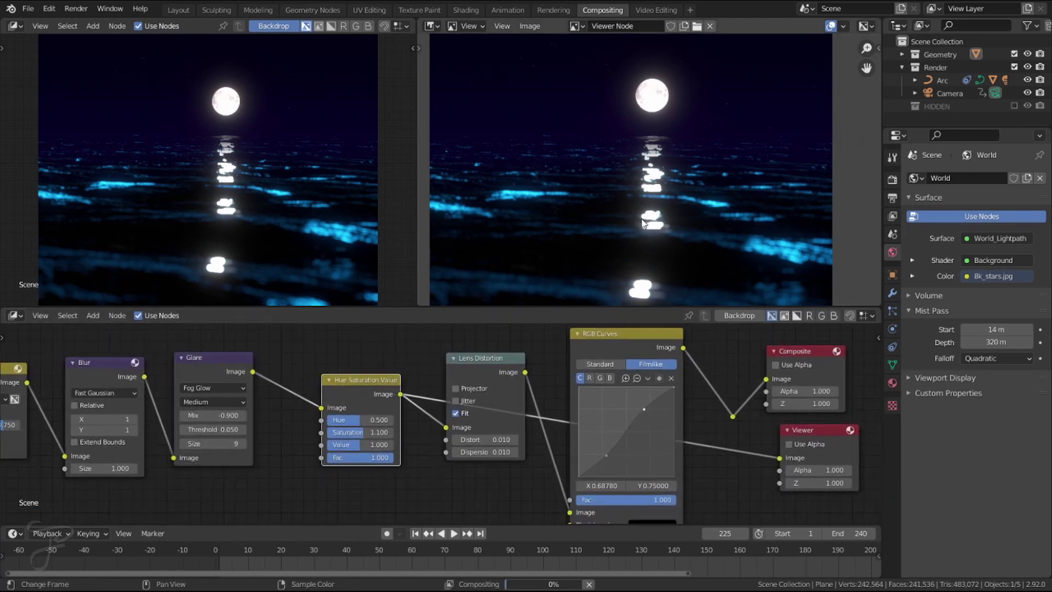
{"action": "scroll", "coordinate": [606, 175], "scroll_direction": "down", "scroll_amount": 1}
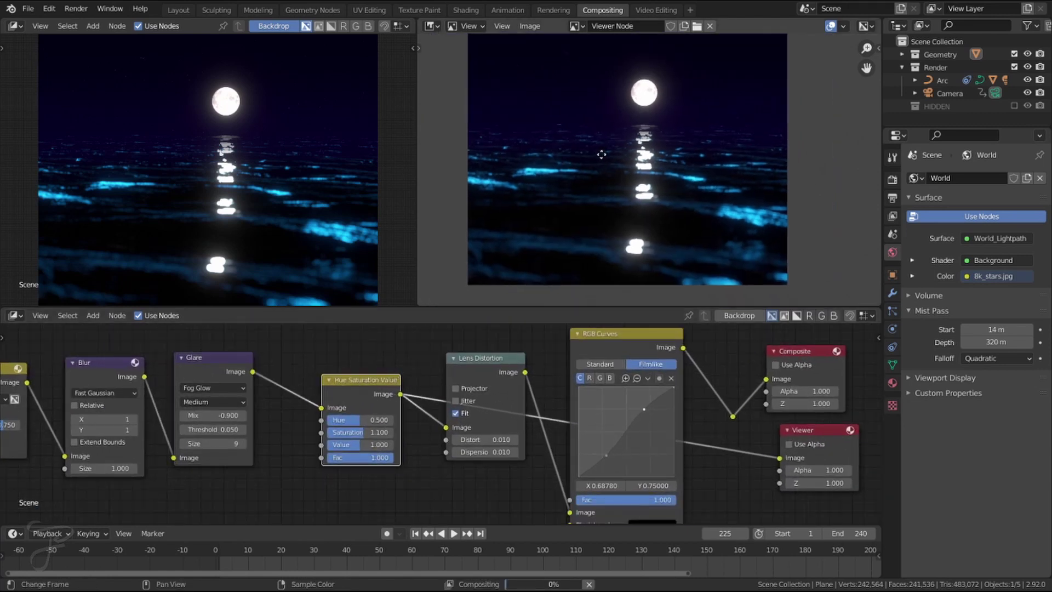
{"action": "scroll", "coordinate": [445, 400], "scroll_direction": "down", "scroll_amount": 1}
- Preview the Lens Distortion node's output and examine its Distort and Dispersion settings
{"action": "middle_click_drag", "start_coordinate": [445, 401], "coordinate": [366, 402]}
{"action": "left_click", "coordinate": [412, 365], "text": "ctrl+shift"}
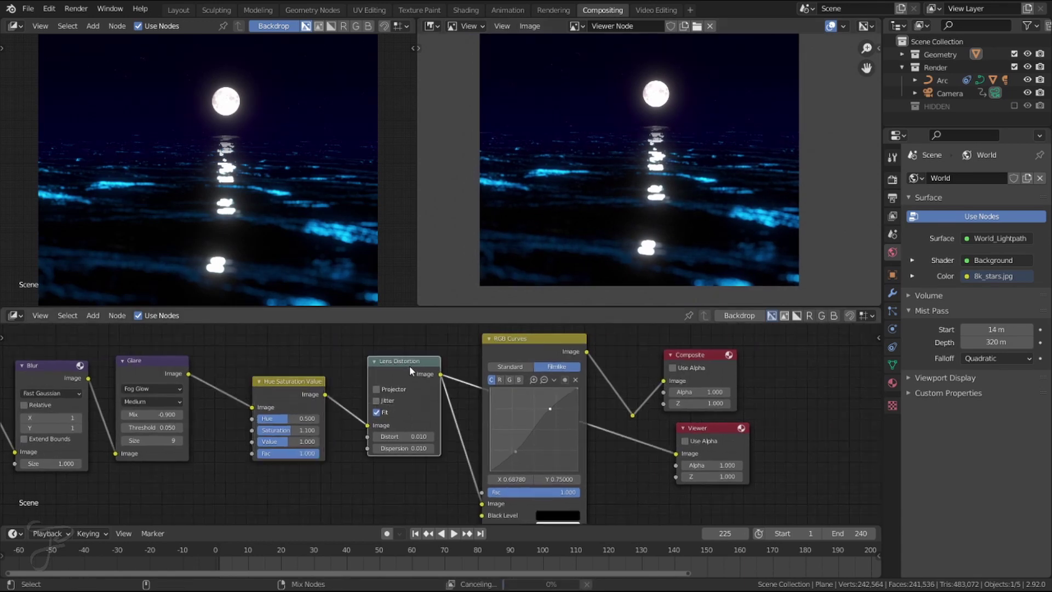
{"action": "scroll", "coordinate": [428, 376], "scroll_direction": "up", "scroll_amount": 2}
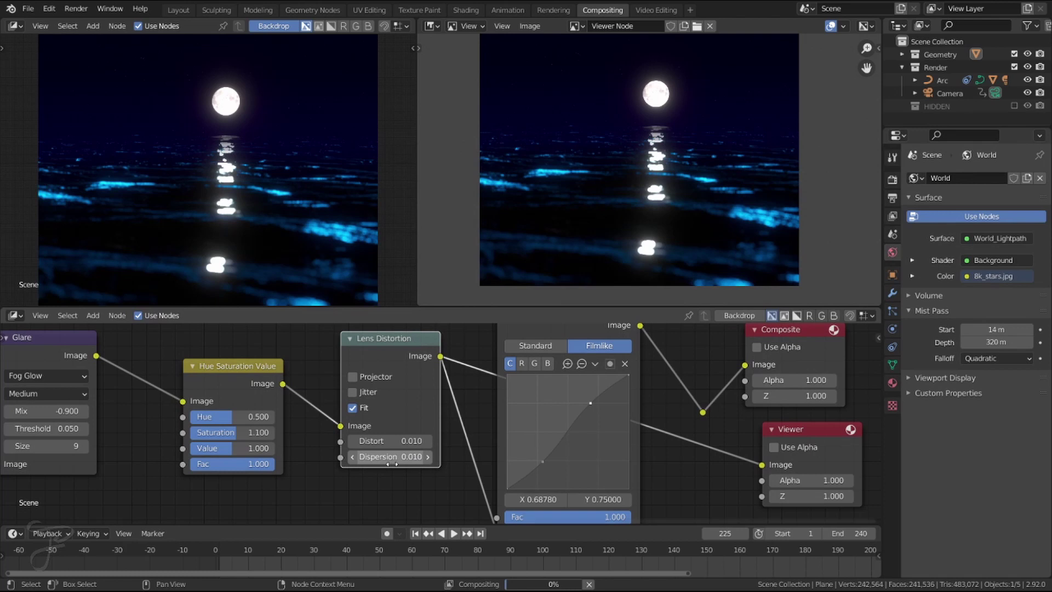
{"action": "scroll", "coordinate": [445, 426], "scroll_direction": "down", "scroll_amount": 2}
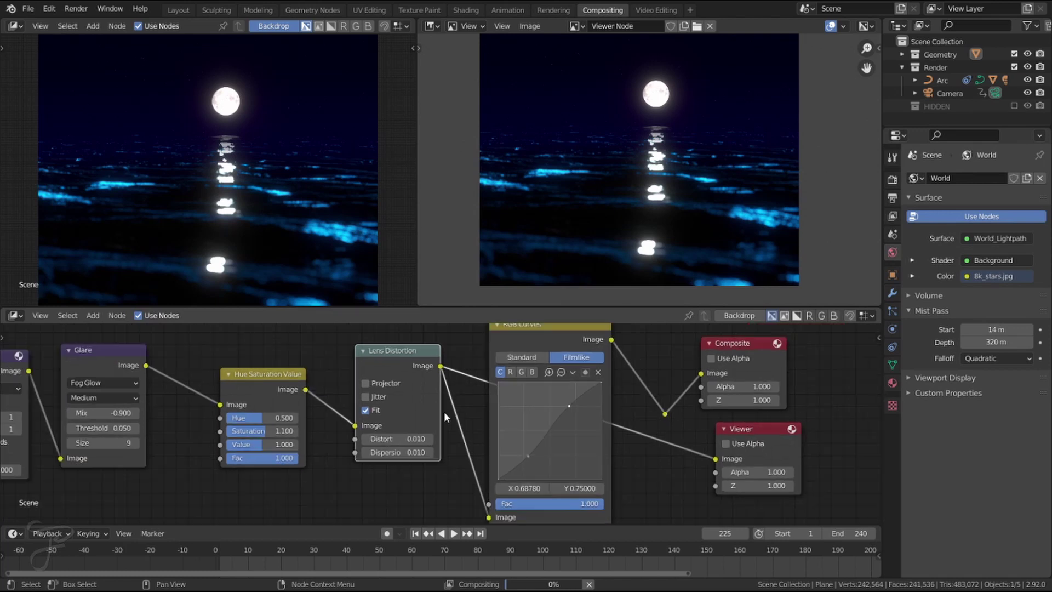
- Preview the output of the last RGB Curves node through the reroute point shared with the Composite node
{"action": "middle_click_drag", "start_coordinate": [510, 376], "coordinate": [425, 410]}
{"action": "scroll", "coordinate": [424, 408], "scroll_direction": "down", "scroll_amount": 1}
{"action": "left_click", "coordinate": [567, 449], "text": "ctrl+shift"}
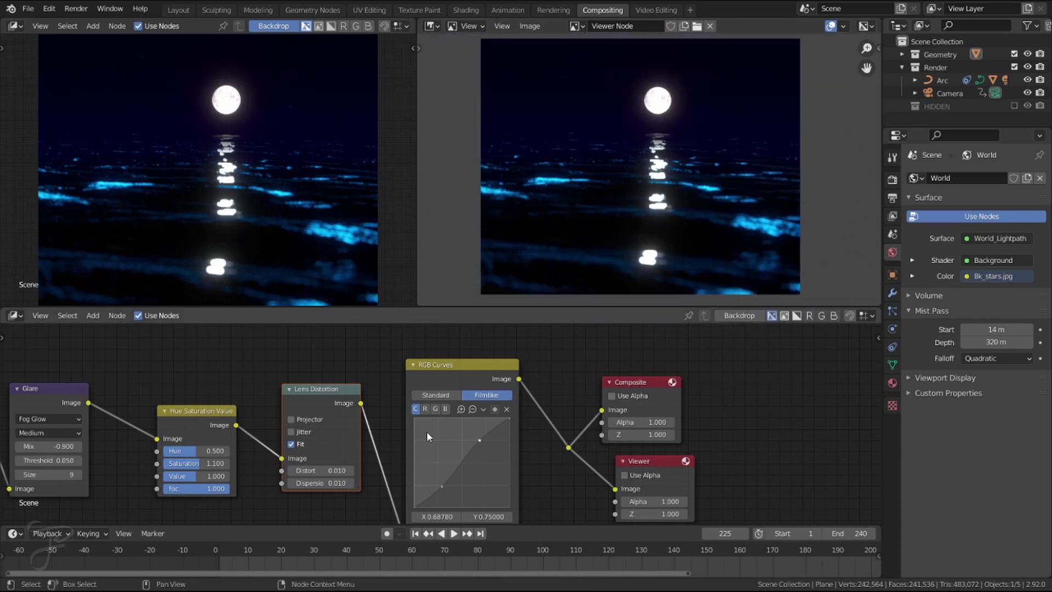
- Show the scene's output properties and expand the Post Processing settings
{"action": "scroll", "coordinate": [426, 432], "scroll_direction": "down", "scroll_amount": 1}
{"action": "left_click", "coordinate": [893, 198]}
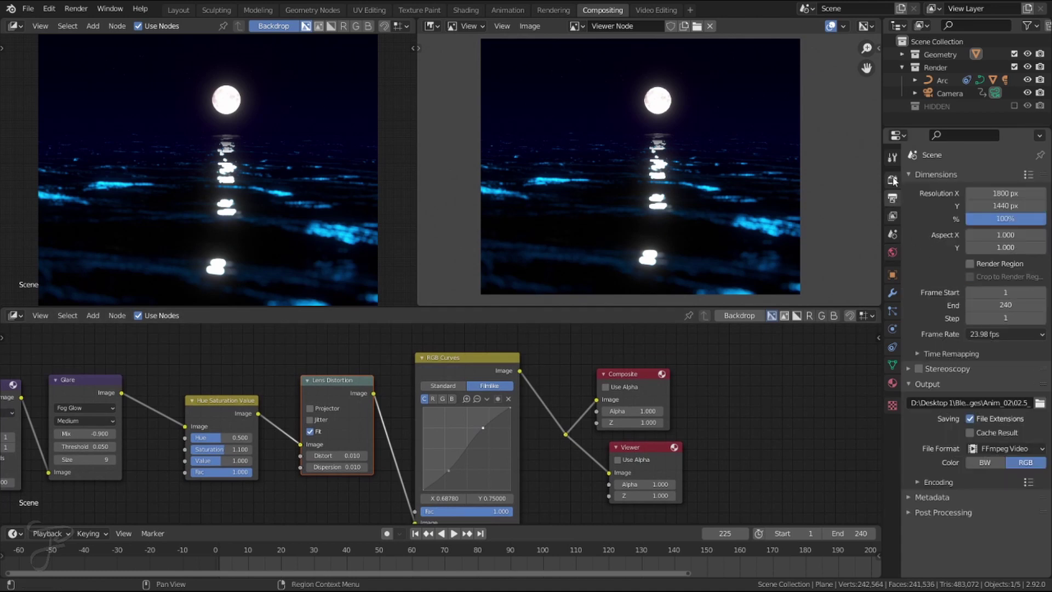
{"action": "left_click", "coordinate": [923, 512]}
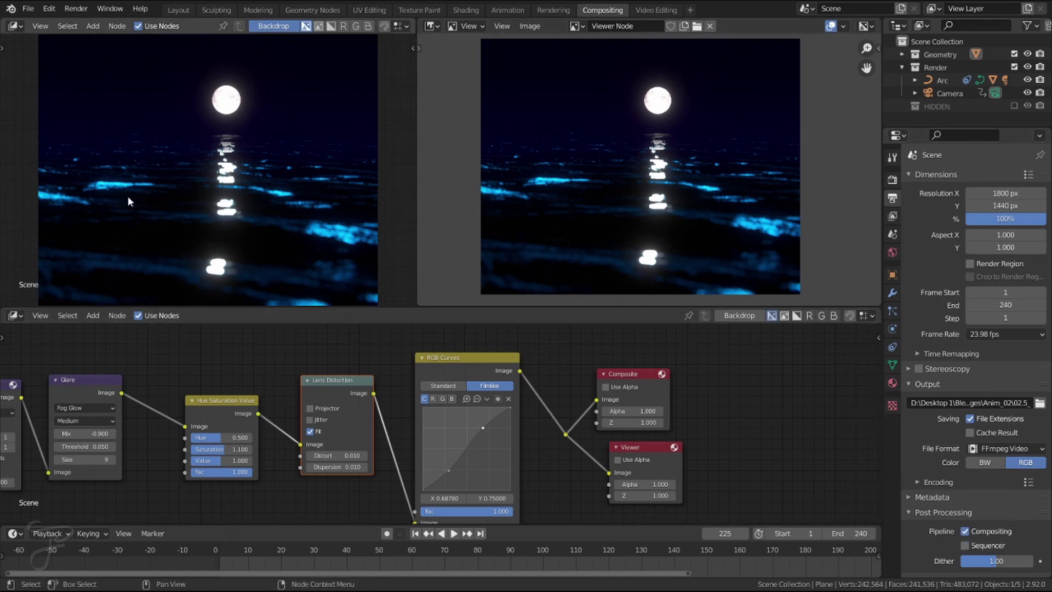
- Examine the full compositor node tree from the render layers and mist mask through to the Composite and Viewer nodes
{"action": "scroll", "coordinate": [467, 421], "scroll_direction": "down", "scroll_amount": 4}
{"action": "middle_click_drag", "start_coordinate": [698, 414], "coordinate": [689, 409]}
{"action": "scroll", "coordinate": [689, 409], "scroll_direction": "down", "scroll_amount": 4}
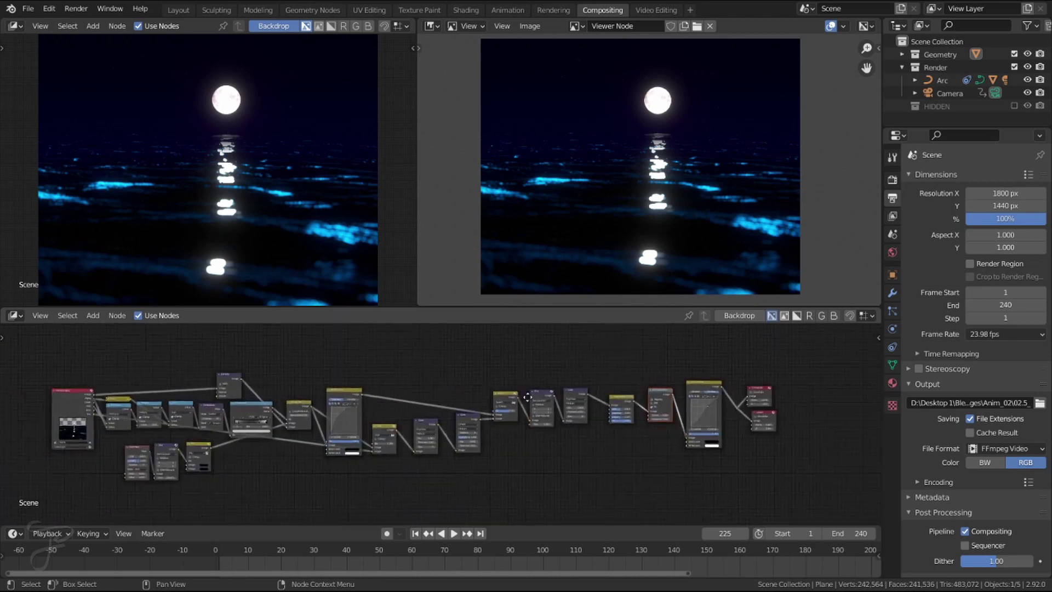
{"action": "scroll", "coordinate": [589, 386], "scroll_direction": "up", "scroll_amount": 2}
{"action": "middle_click_drag", "start_coordinate": [447, 406], "coordinate": [483, 392]}
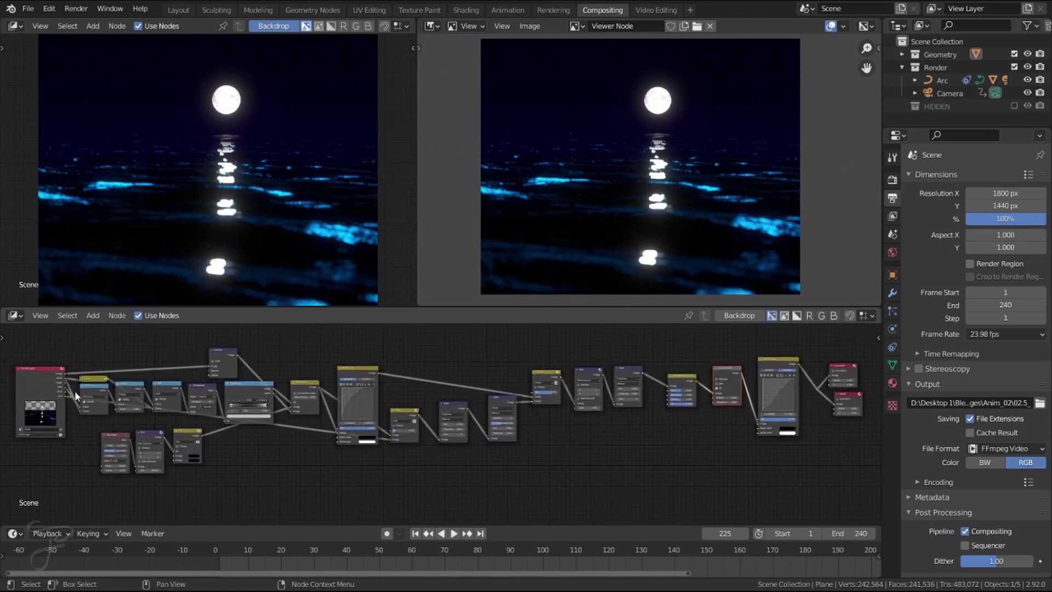
{"action": "scroll", "coordinate": [306, 417], "scroll_direction": "up", "scroll_amount": 3}
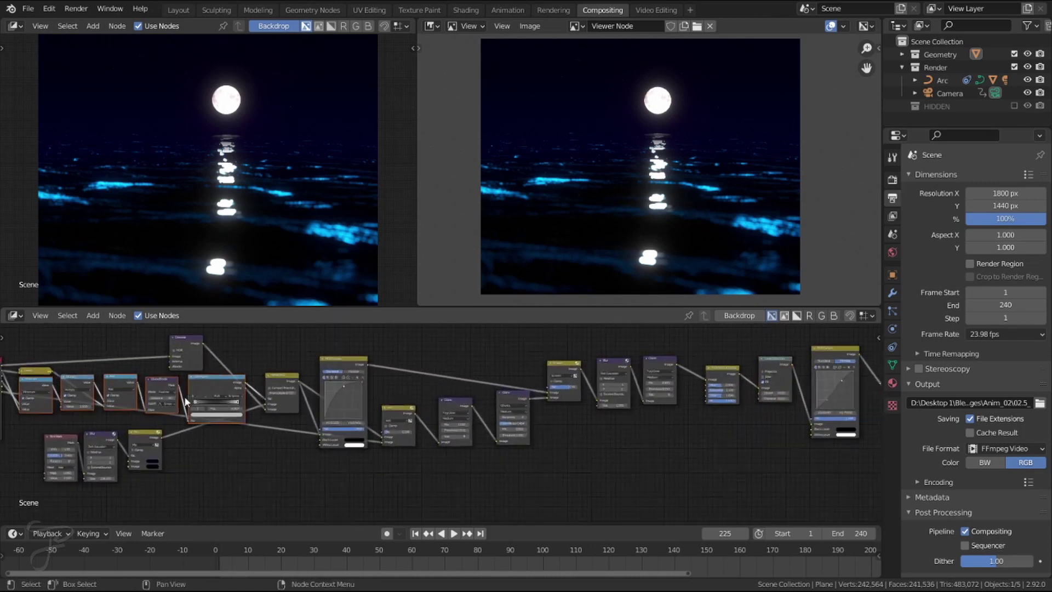
{"action": "scroll", "coordinate": [439, 374], "scroll_direction": "down", "scroll_amount": 3}
{"action": "left_click", "coordinate": [450, 372]}
{"action": "middle_click_drag", "start_coordinate": [459, 367], "coordinate": [312, 355]}
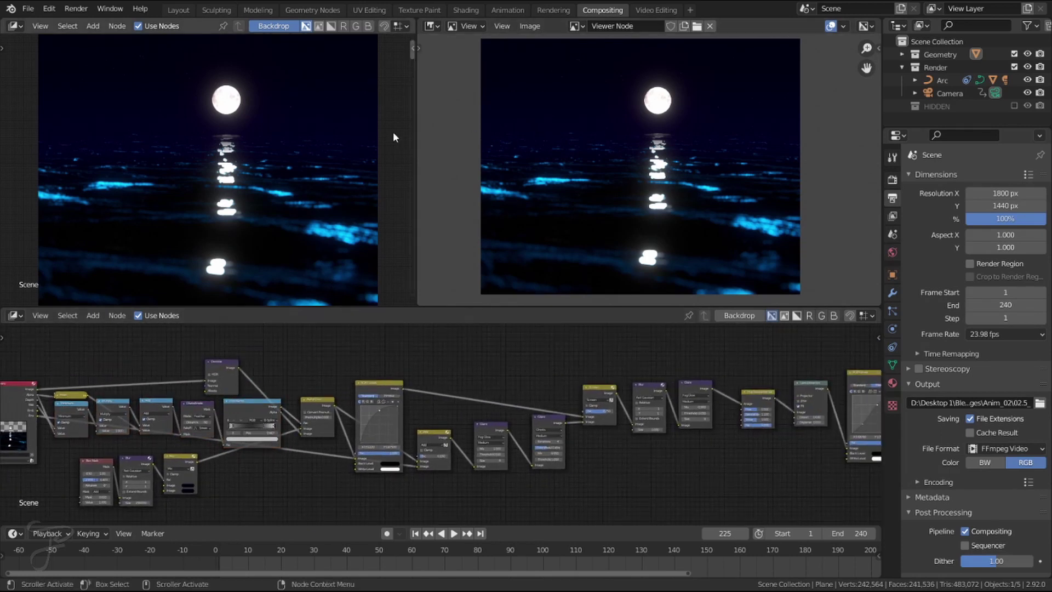
- Switch to the Layout workspace and move the animation to frame 184
{"action": "left_click", "coordinate": [179, 10]}
{"action": "left_click_drag", "start_coordinate": [498, 546], "coordinate": [432, 546]}
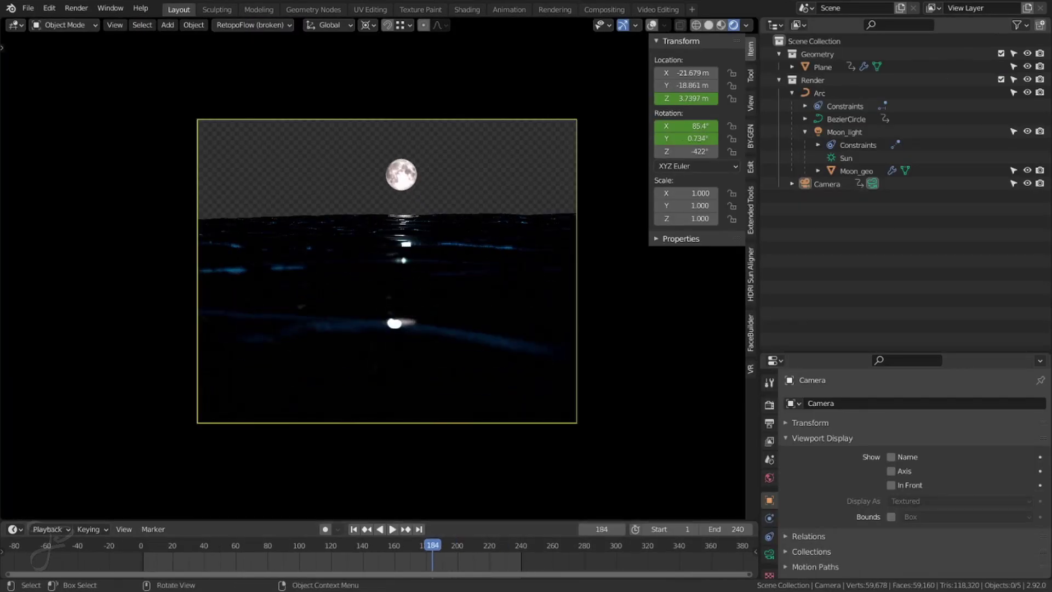